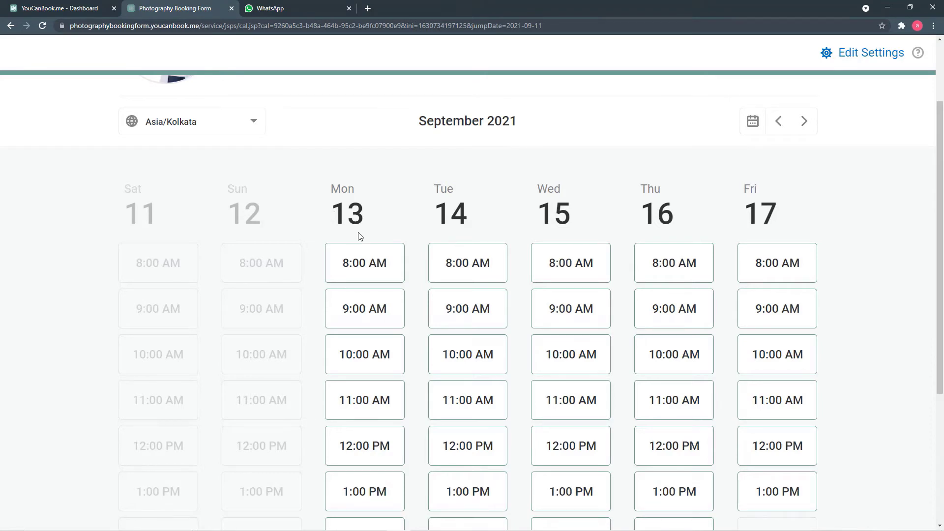
Step: Review the September 2021 open time slots, then switch to WhatsApp Web
{"action": "scroll", "coordinate": [360, 236], "scroll_direction": "up", "scroll_amount": 2}
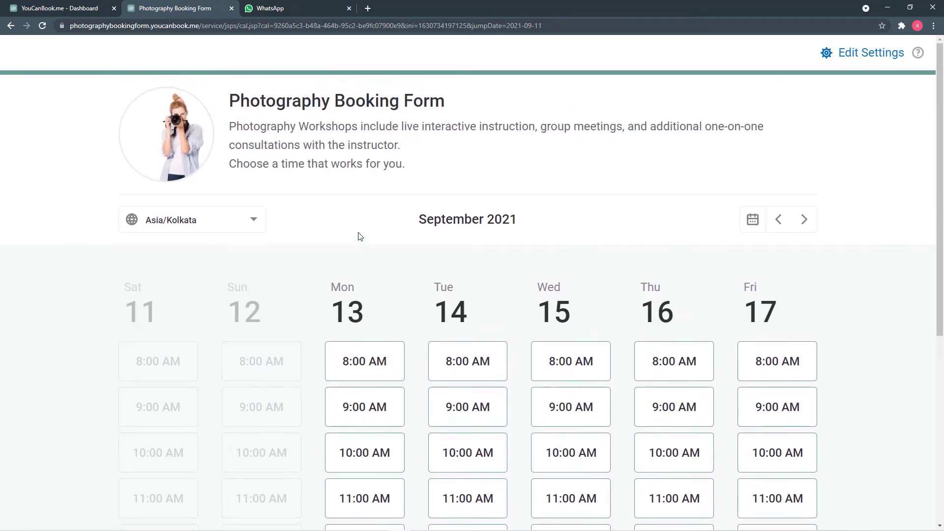
{"action": "scroll", "coordinate": [366, 237], "scroll_direction": "down", "scroll_amount": 1}
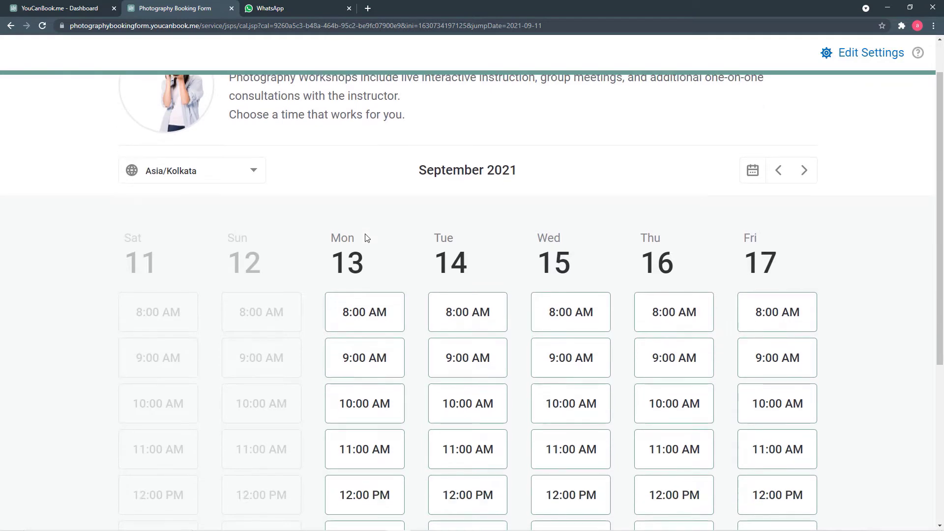
{"action": "scroll", "coordinate": [366, 238], "scroll_direction": "down", "scroll_amount": 1}
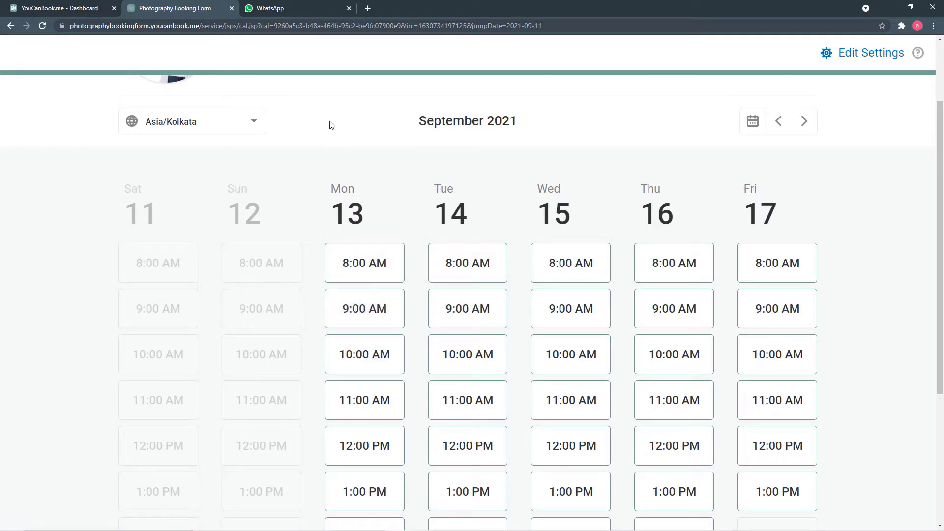
{"action": "left_click", "coordinate": [293, 8]}
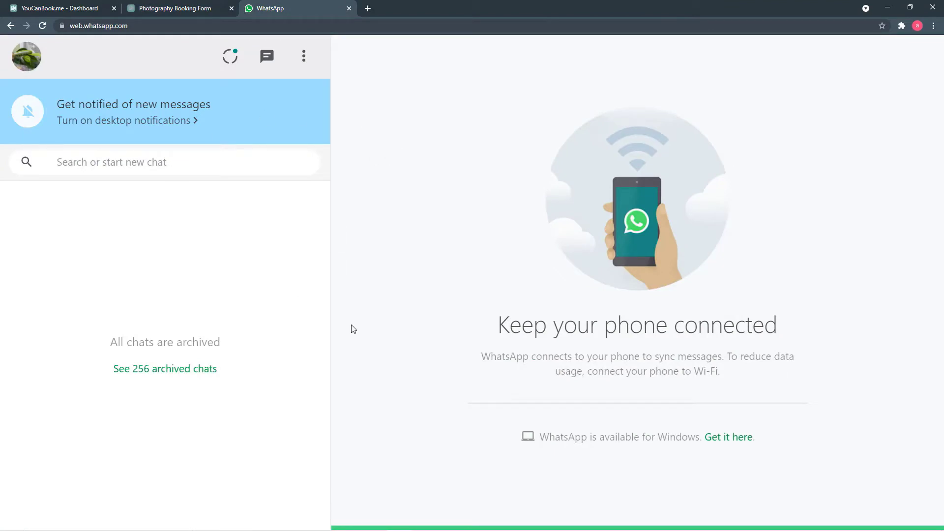
Step: Check WhatsApp Web for new chats, then return to the 13–17 September booking calendar
{"action": "left_click", "coordinate": [173, 8]}
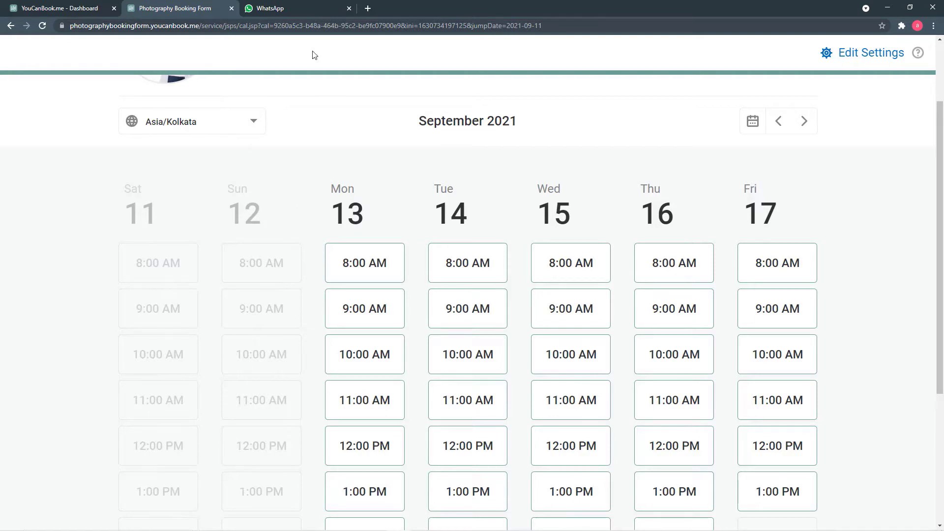
{"action": "left_click", "coordinate": [294, 8]}
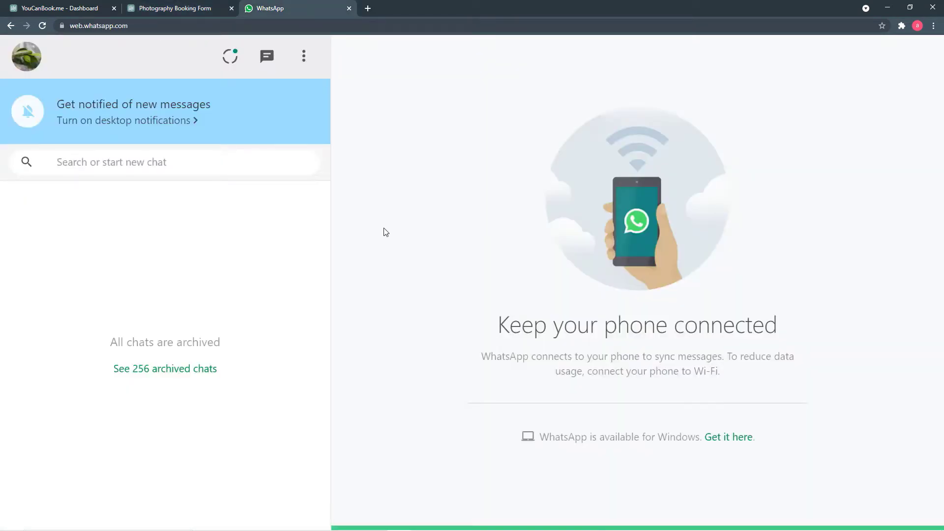
{"action": "left_click", "coordinate": [169, 8]}
{"action": "scroll", "coordinate": [364, 215], "scroll_direction": "up", "scroll_amount": 1}
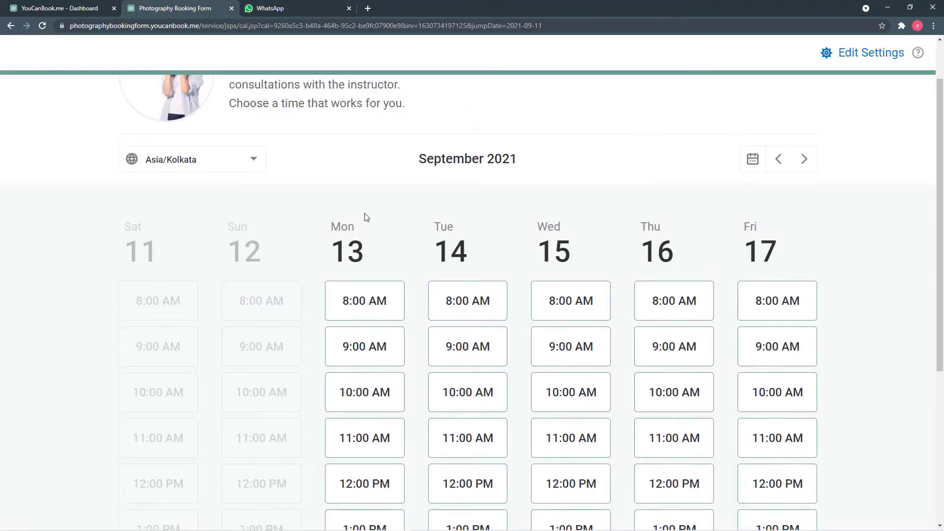
{"action": "scroll", "coordinate": [365, 217], "scroll_direction": "down", "scroll_amount": 3}
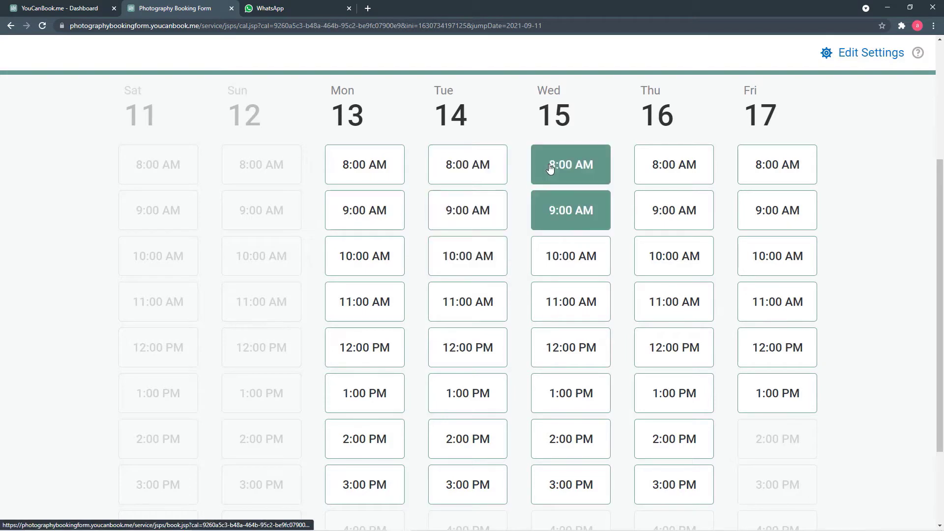
Step: Select the Wednesday 15 September 10:00 AM slot on the booking calendar
{"action": "left_click", "coordinate": [566, 270]}
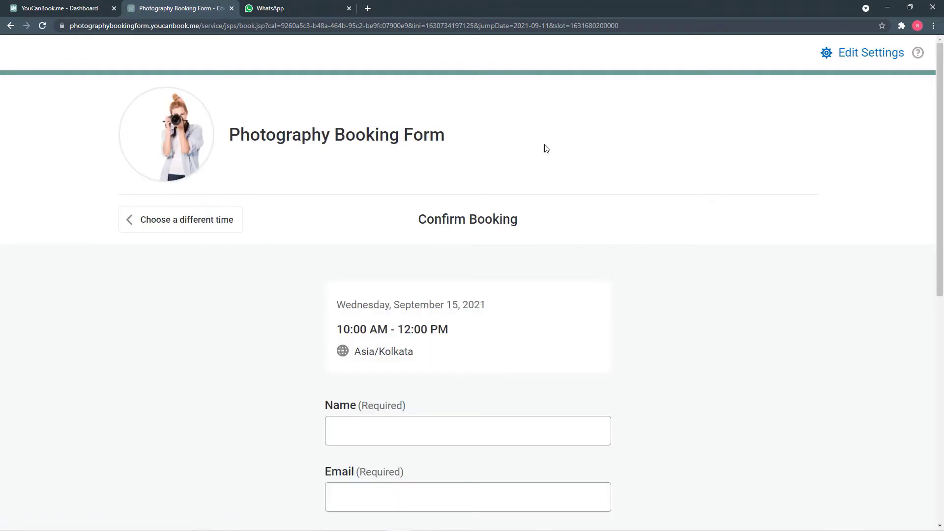
{"action": "scroll", "coordinate": [492, 241], "scroll_direction": "down", "scroll_amount": 2}
{"action": "scroll", "coordinate": [476, 230], "scroll_direction": "up", "scroll_amount": 1}
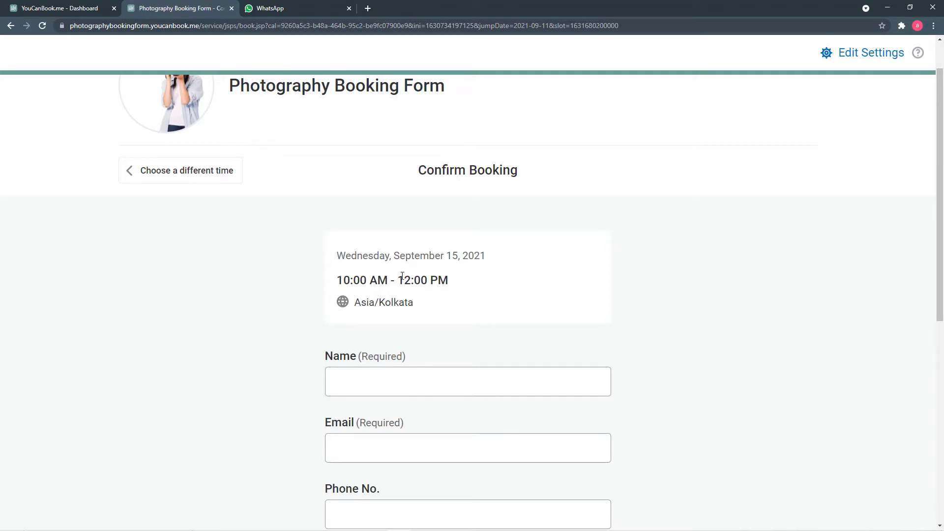
{"action": "scroll", "coordinate": [456, 280], "scroll_direction": "down", "scroll_amount": 3}
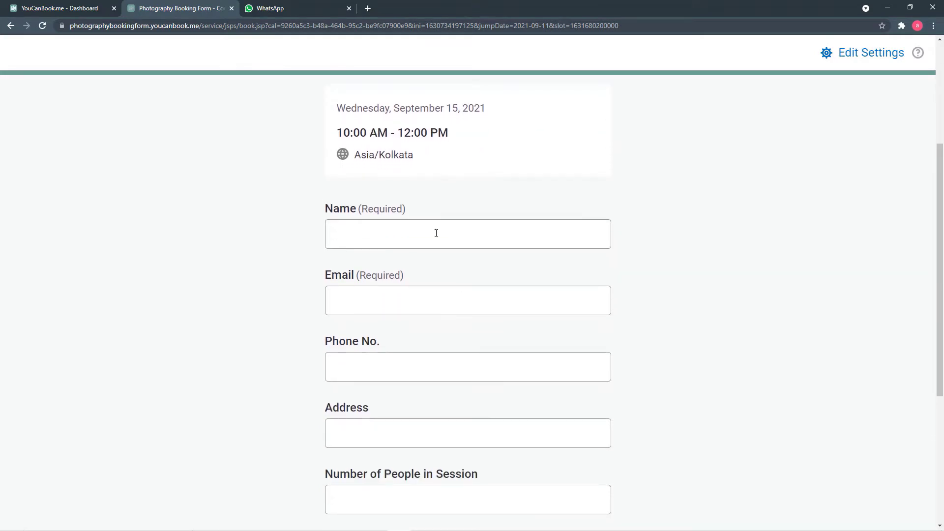
Step: Enter the booker's name and e-mail address in the booking form
{"action": "left_click", "coordinate": [437, 233]}
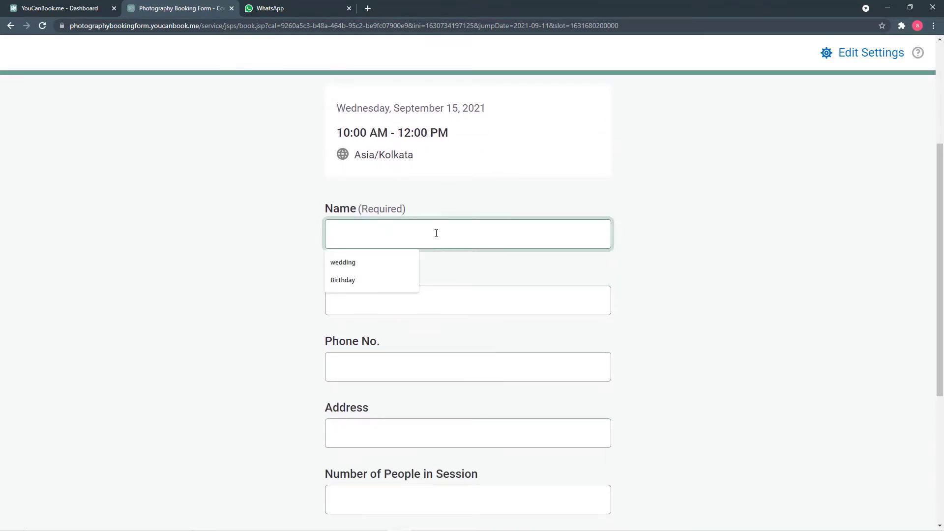
{"action": "scroll", "coordinate": [308, 232], "scroll_direction": "down", "scroll_amount": 2}
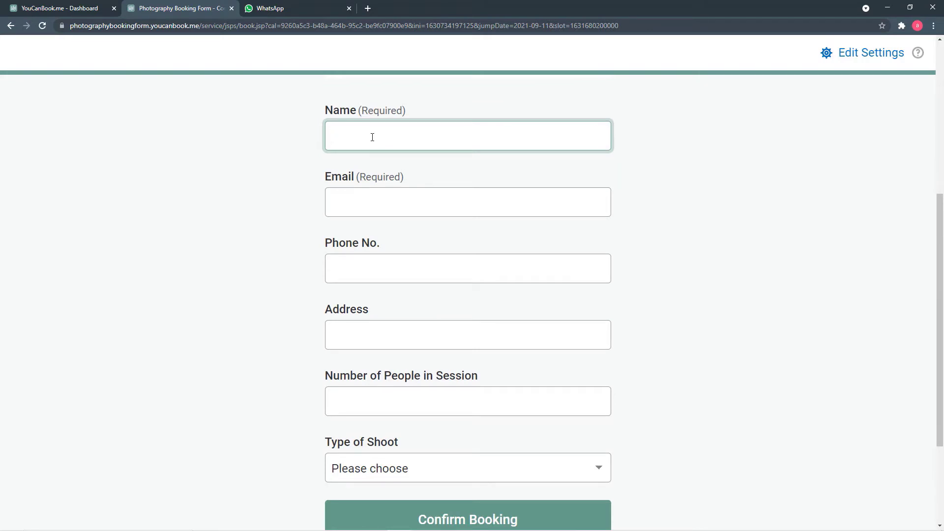
{"action": "type", "text": "Hritik"}
{"action": "left_click", "coordinate": [380, 197]}
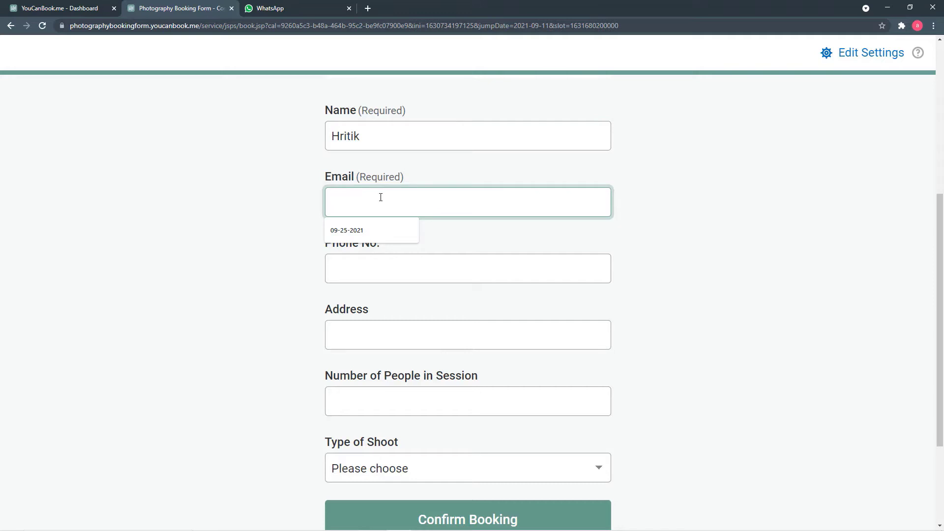
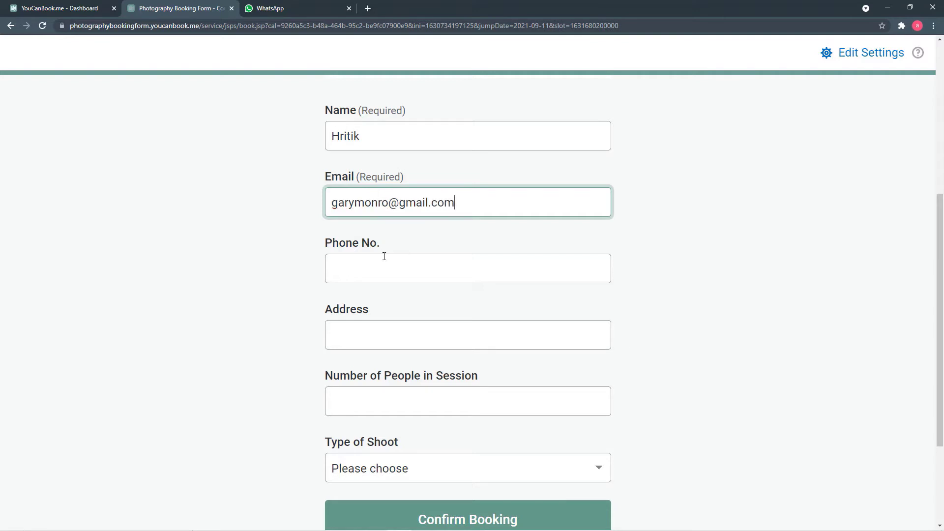
Step: Enter the booker's phone number, dismissing the autofill suggestion
{"action": "left_click", "coordinate": [384, 259]}
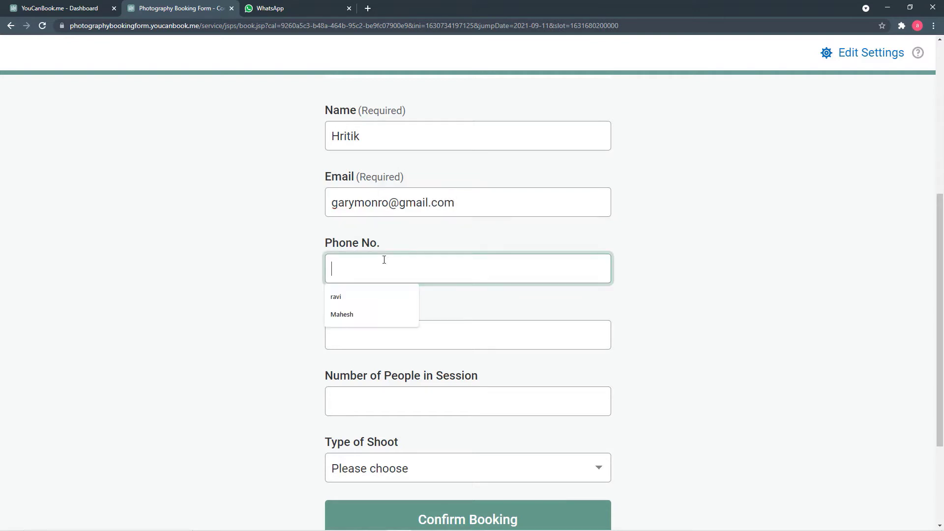
{"action": "key", "text": "Down"}
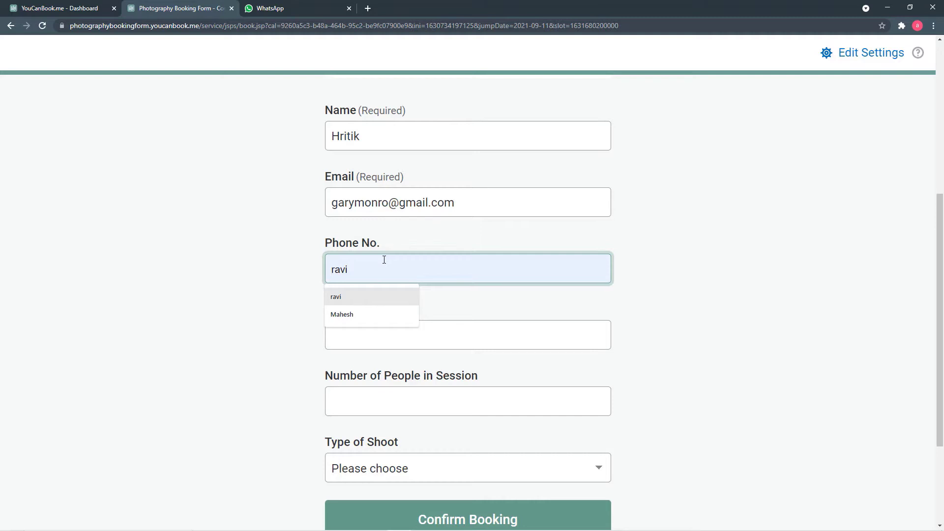
{"action": "key", "text": "Escape"}
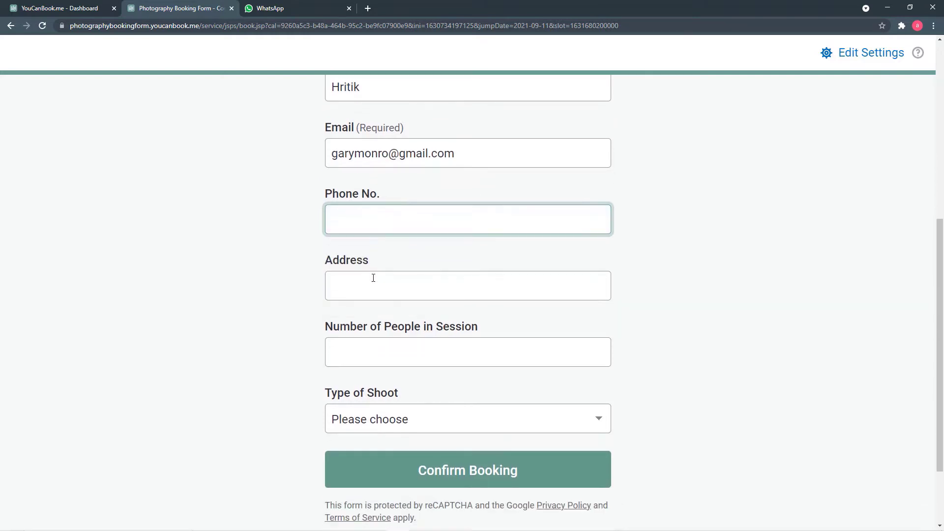
{"action": "scroll", "coordinate": [372, 232], "scroll_direction": "up", "scroll_amount": 4}
{"action": "scroll", "coordinate": [372, 232], "scroll_direction": "up", "scroll_amount": 2}
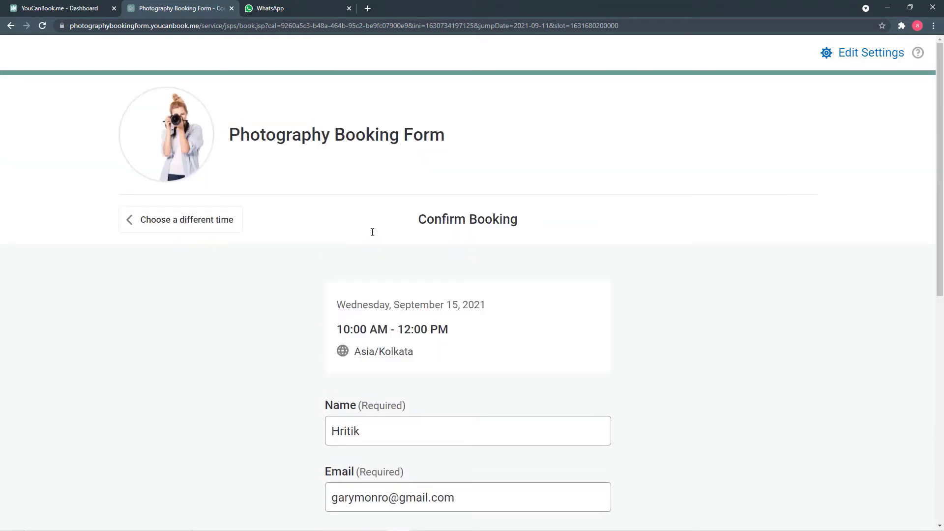
{"action": "scroll", "coordinate": [372, 232], "scroll_direction": "down", "scroll_amount": 6}
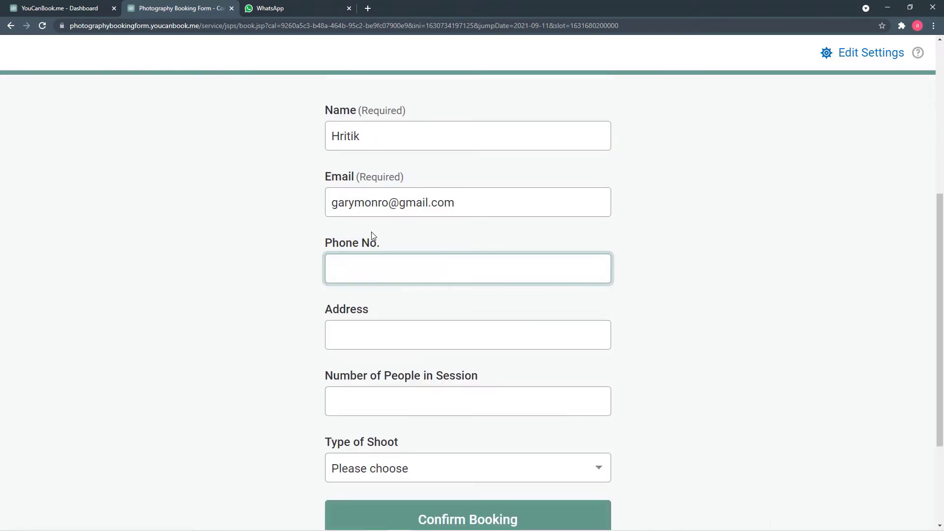
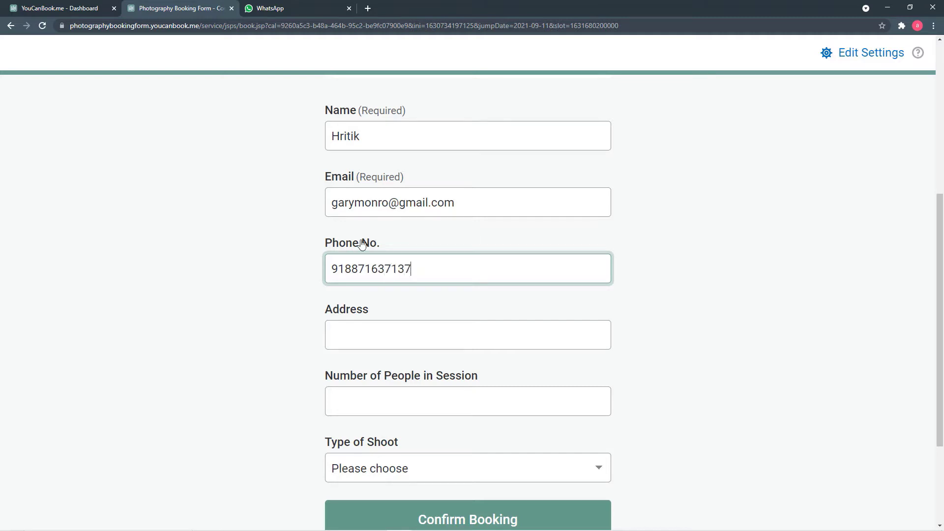
{"action": "scroll", "coordinate": [361, 260], "scroll_direction": "down", "scroll_amount": 1}
{"action": "scroll", "coordinate": [361, 260], "scroll_direction": "down", "scroll_amount": 1}
Step: Fill in the address, 10 people in the session, and Outdoor Shoot as shoot type
{"action": "left_click", "coordinate": [378, 232]}
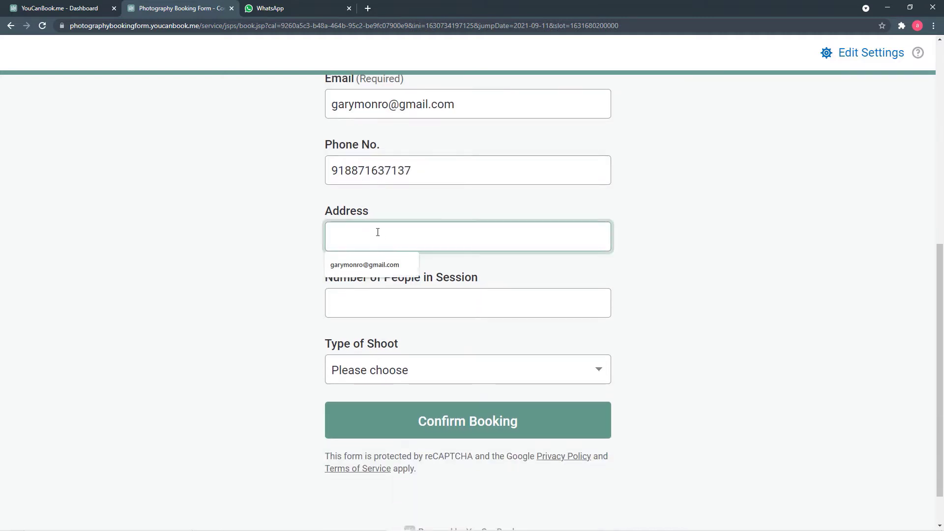
{"action": "type", "text": "d22"}
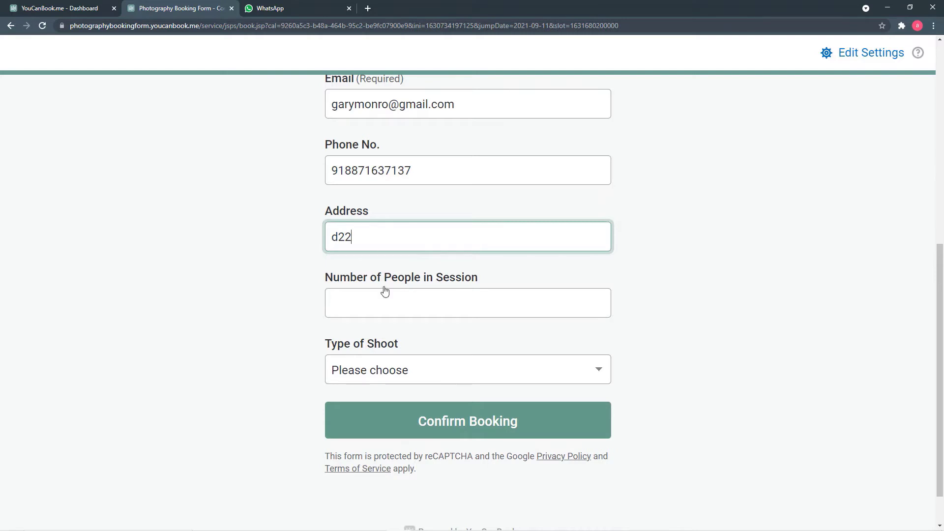
{"action": "scroll", "coordinate": [385, 290], "scroll_direction": "down", "scroll_amount": 1}
{"action": "left_click", "coordinate": [387, 260]}
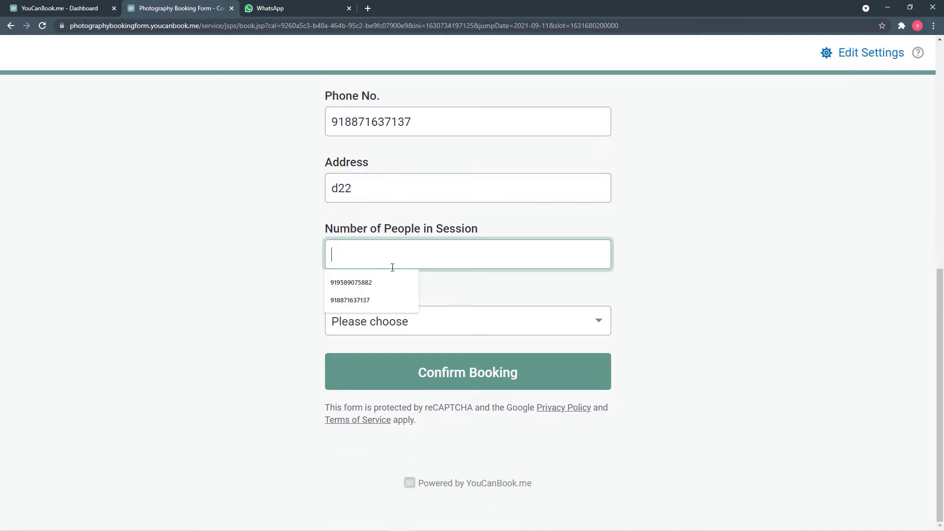
{"action": "type", "text": "10"}
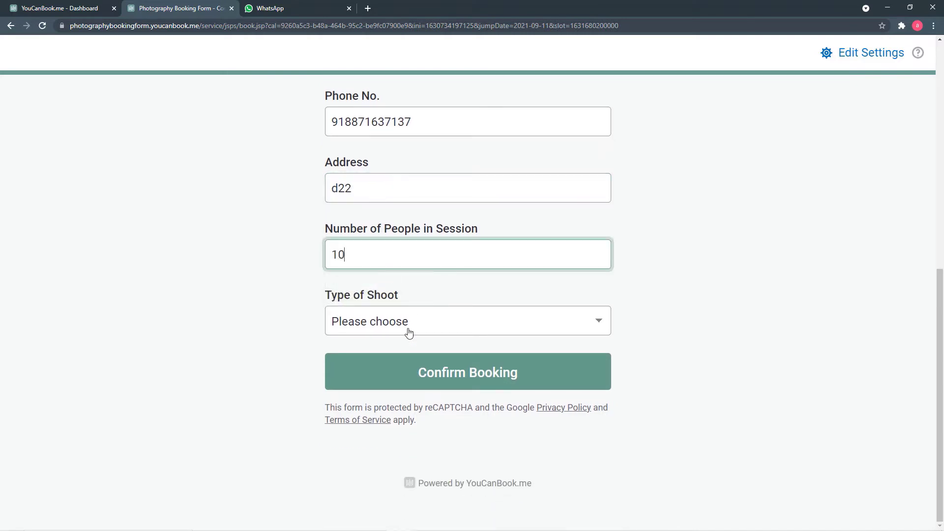
{"action": "left_click", "coordinate": [412, 327]}
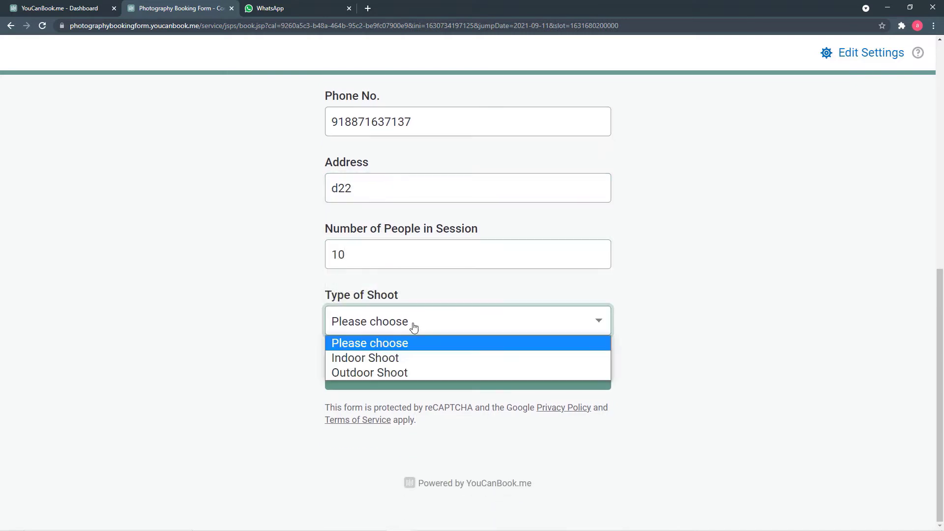
{"action": "left_click", "coordinate": [361, 371]}
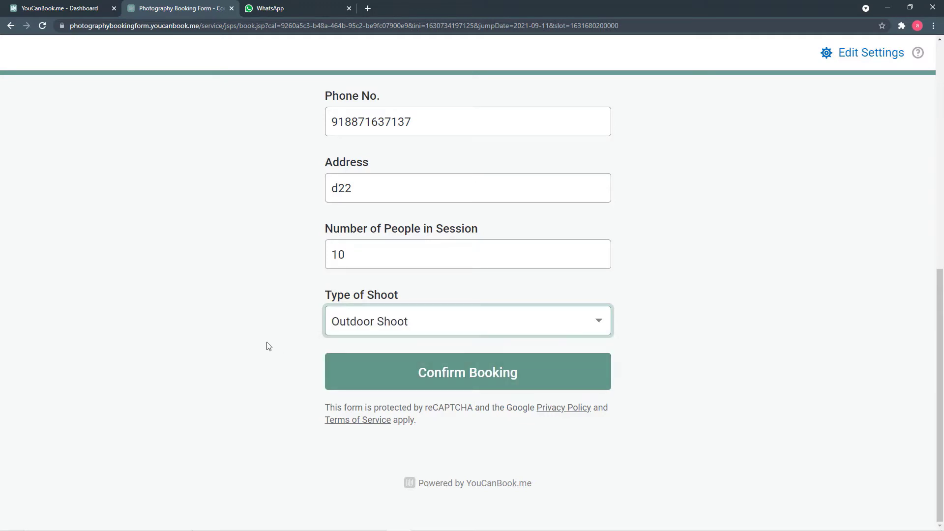
Step: Confirm the Wednesday 15 September 10:00 AM booking and go to WhatsApp Web
{"action": "left_click", "coordinate": [379, 385]}
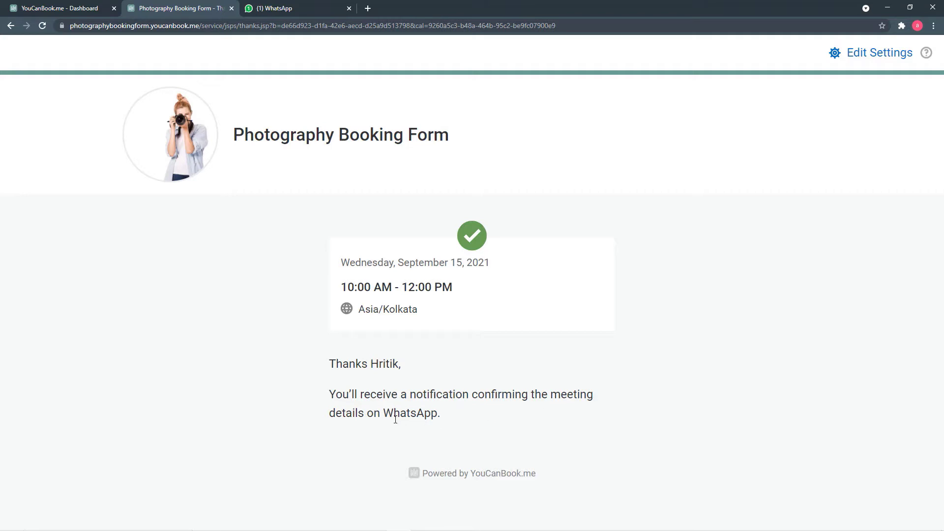
{"action": "left_click", "coordinate": [282, 9]}
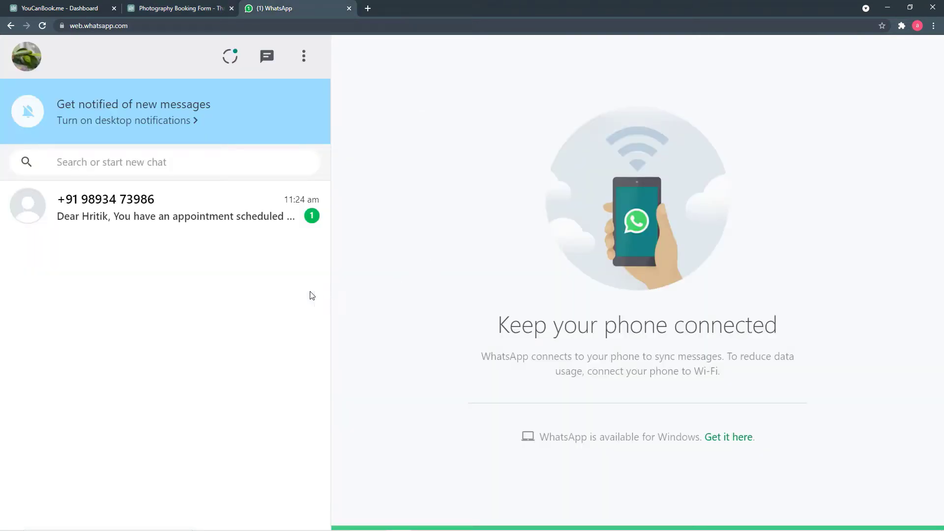
Step: Read the WhatsApp appointment confirmation, ending back on the booking confirmation page
{"action": "left_click", "coordinate": [202, 221]}
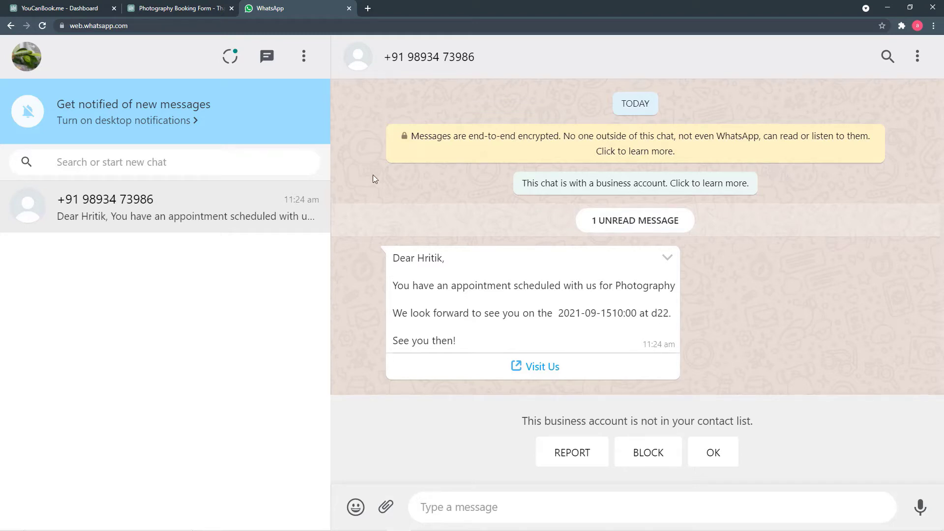
{"action": "left_click", "coordinate": [184, 8]}
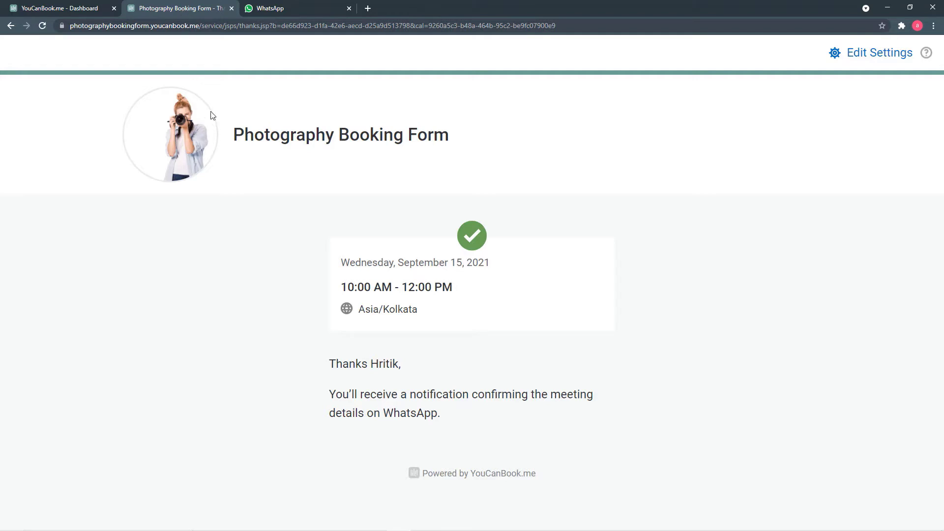
{"action": "left_click", "coordinate": [266, 14]}
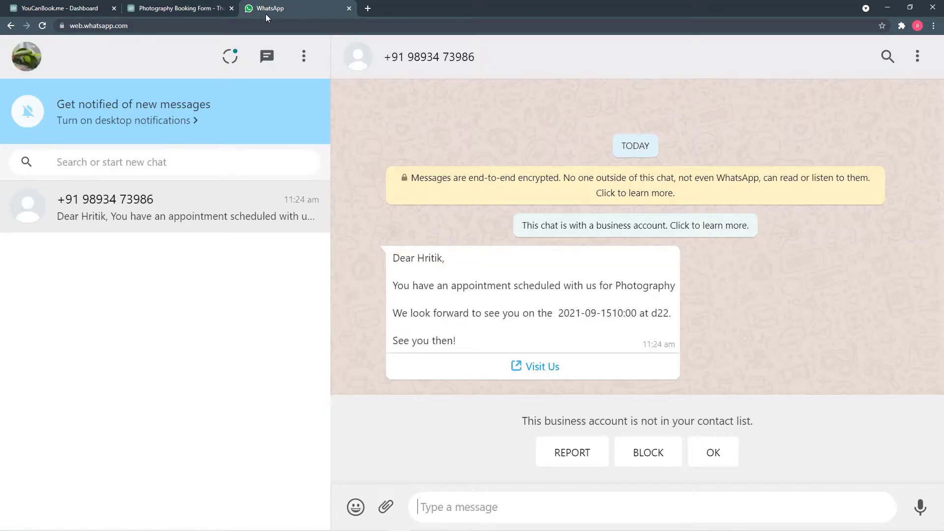
{"action": "left_click", "coordinate": [195, 12]}
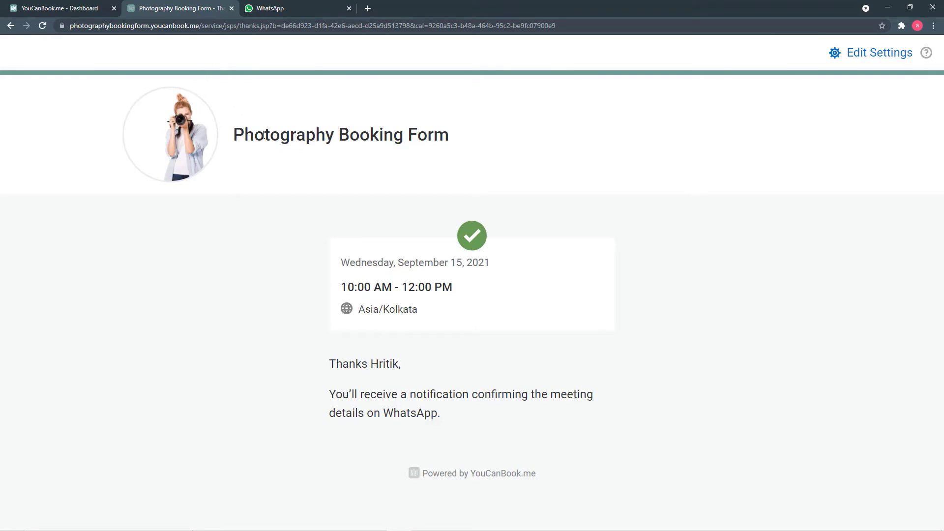
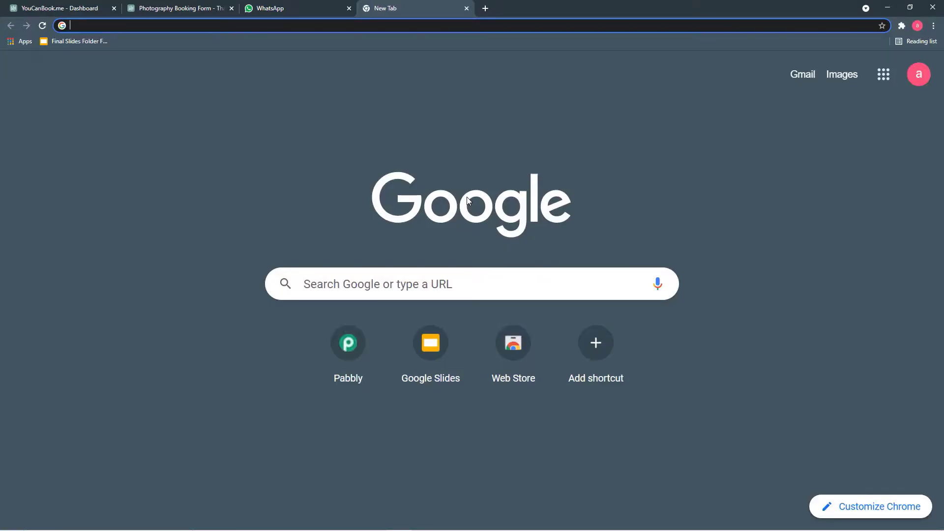
Step: Load pabbly.com, sign in, and scroll the All Apps page down to the Connect card
{"action": "type", "text": "p"}
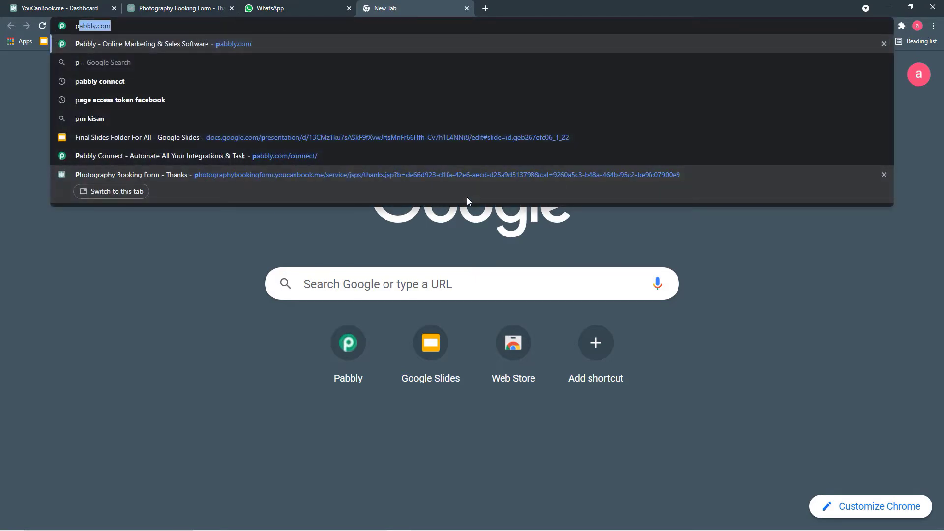
{"action": "key", "text": "Return"}
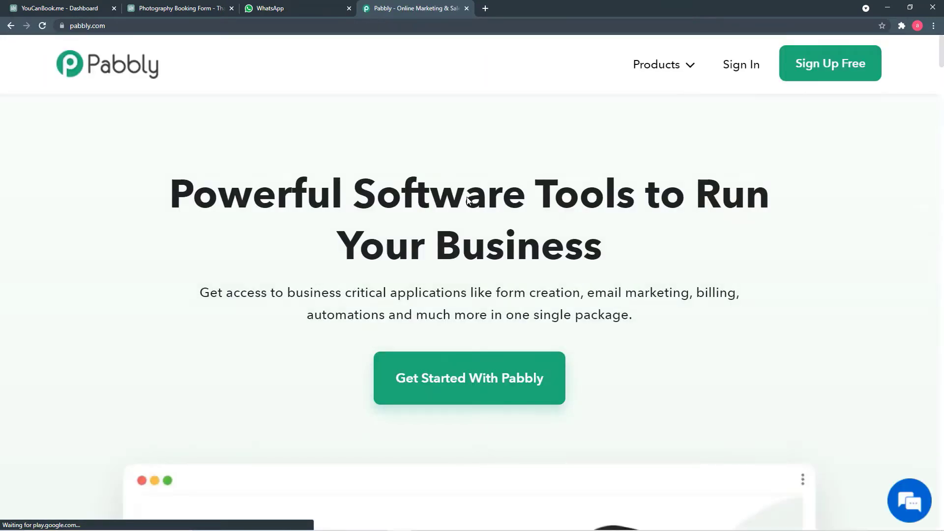
{"action": "mouse_move", "coordinate": [689, 65]}
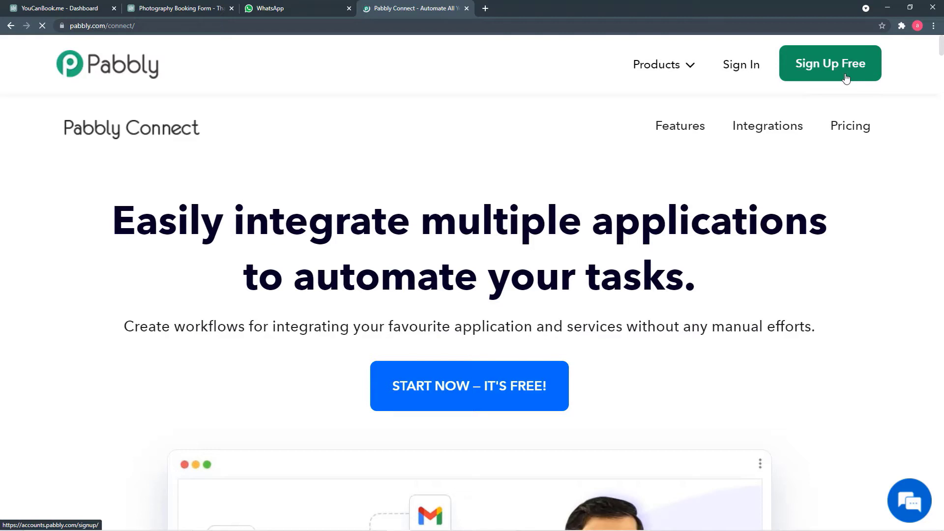
{"action": "left_click", "coordinate": [739, 70]}
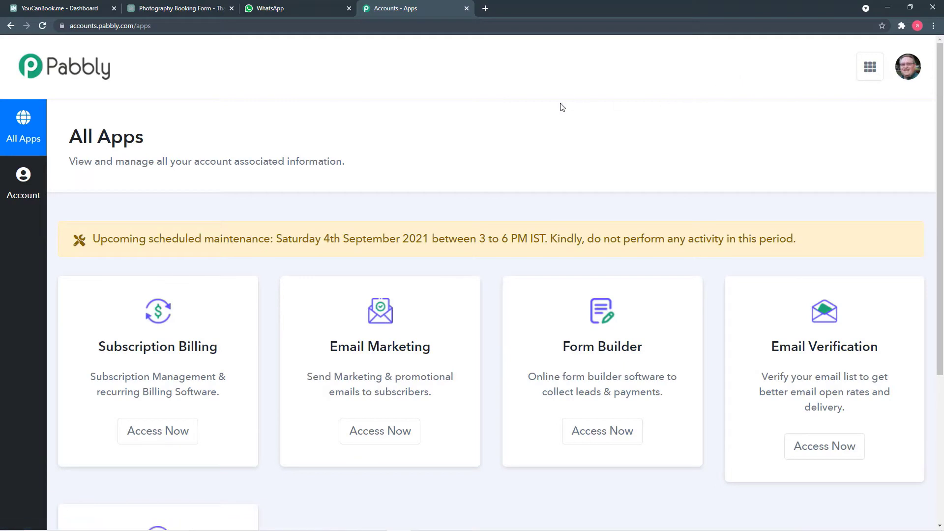
{"action": "scroll", "coordinate": [556, 107], "scroll_direction": "down", "scroll_amount": 1}
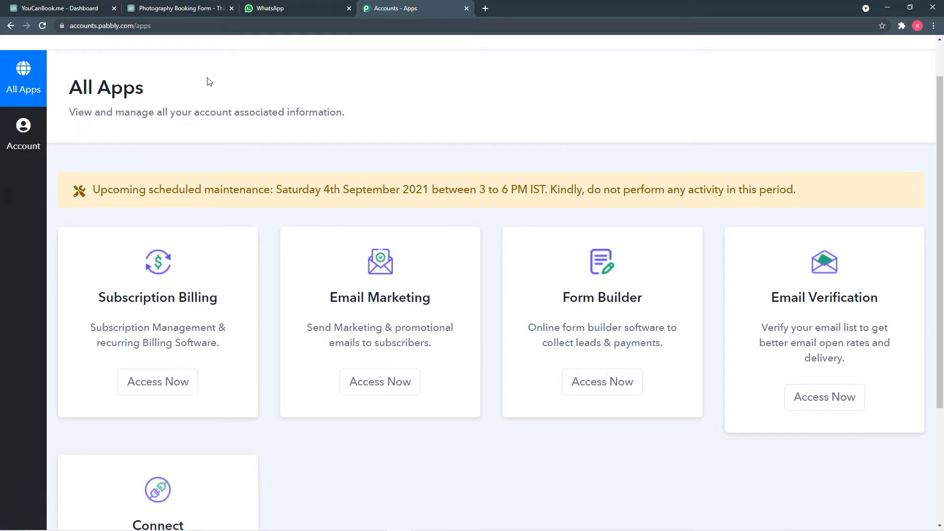
{"action": "scroll", "coordinate": [197, 107], "scroll_direction": "down", "scroll_amount": 1}
{"action": "scroll", "coordinate": [206, 108], "scroll_direction": "down", "scroll_amount": 3}
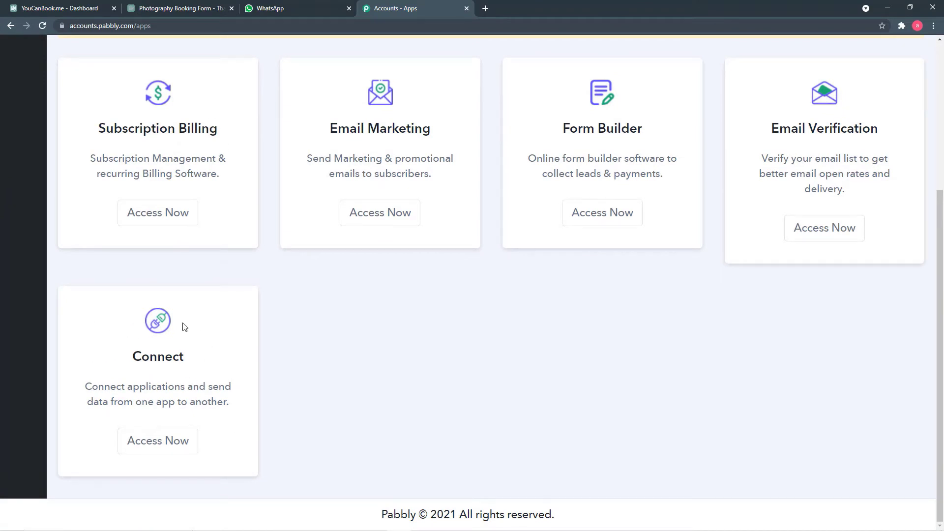
Step: Launch Pabbly Connect from its Access Now button and start a new workflow from the dashboard
{"action": "left_click", "coordinate": [157, 450]}
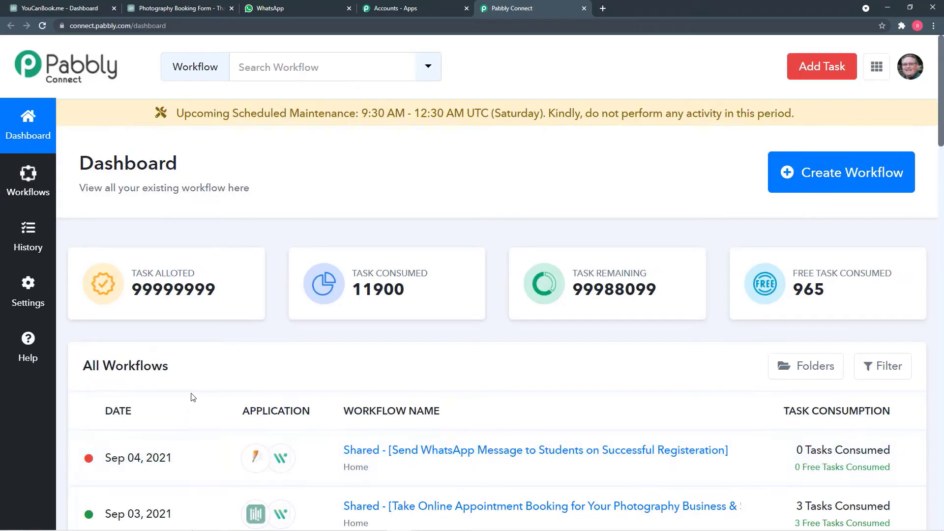
{"action": "scroll", "coordinate": [234, 349], "scroll_direction": "down", "scroll_amount": 2}
{"action": "scroll", "coordinate": [234, 349], "scroll_direction": "up", "scroll_amount": 2}
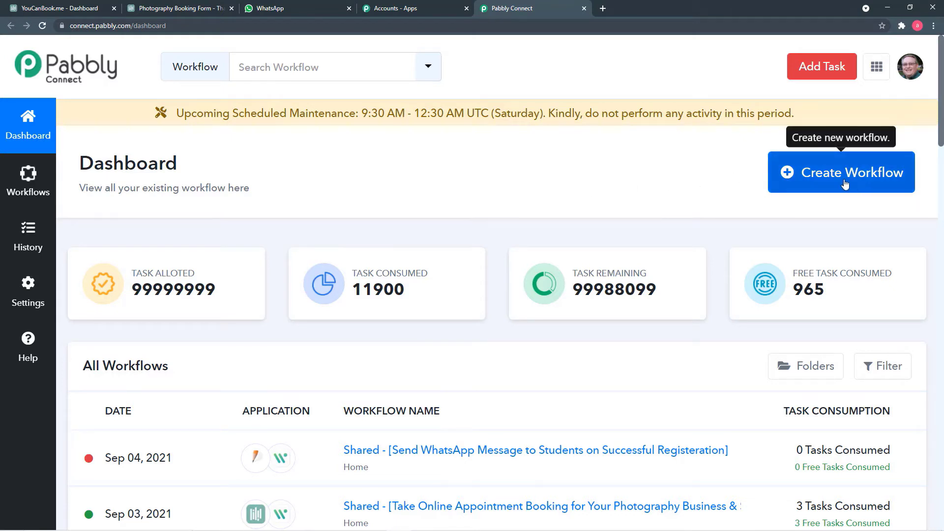
{"action": "left_click", "coordinate": [809, 187]}
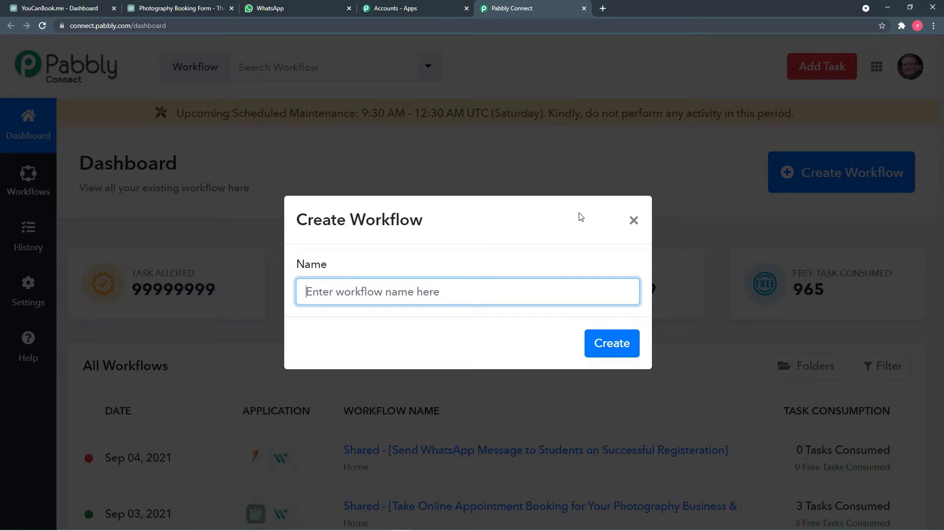
Step: Name the new workflow 'You Can Book.Me to Whatsapp Messages', fixing the Whatsapp typo, and create it
{"action": "type", "text": "You"}
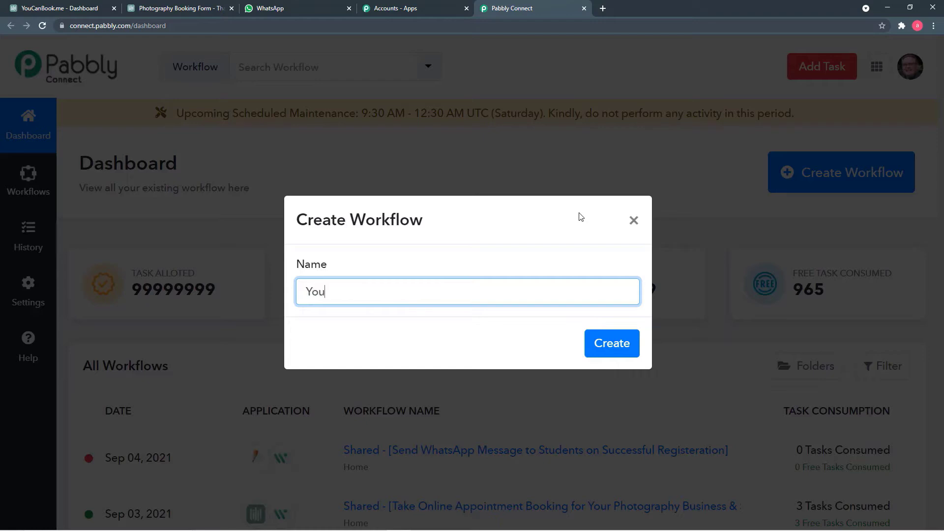
{"action": "type", "text": " Can Book.ME to Whatsaa"}
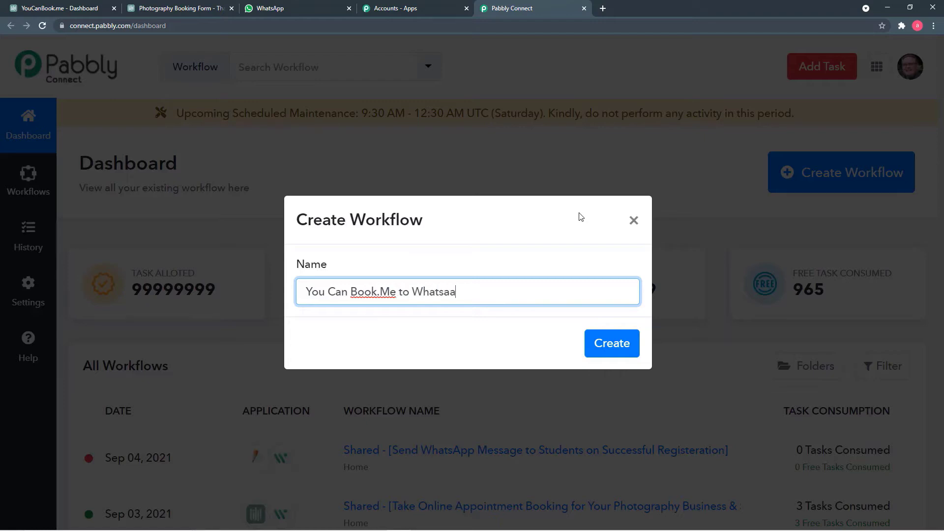
{"action": "type", "text": "p"}
{"action": "key", "text": "BackSpace"}
{"action": "key", "text": "BackSpace"}
{"action": "type", "text": "pp Messages"}
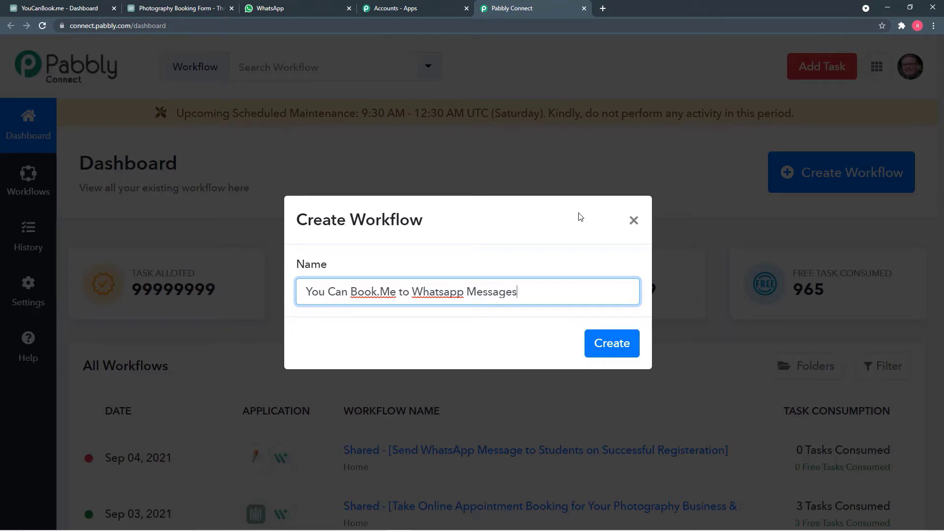
{"action": "left_click", "coordinate": [615, 344]}
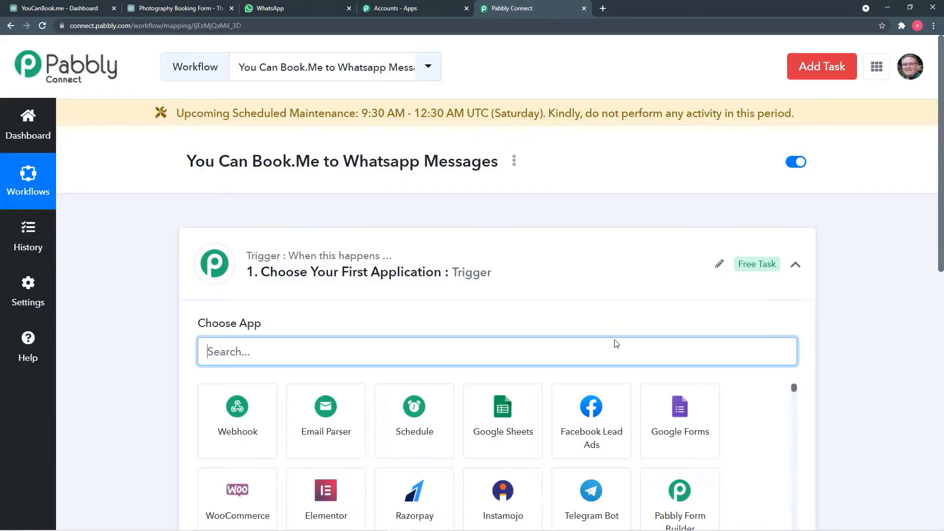
Step: Search the trigger apps for 'yo' and choose YouCanBook.Me as the trigger app
{"action": "left_click", "coordinate": [795, 266]}
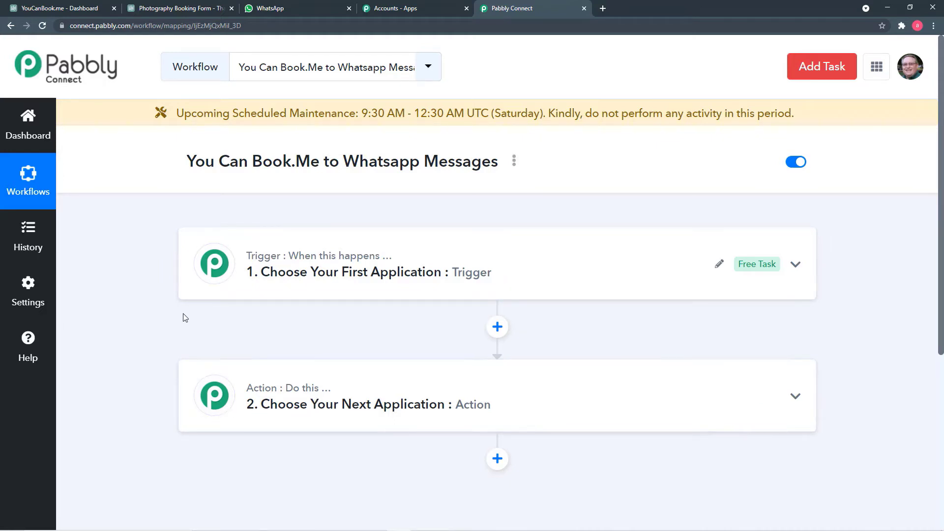
{"action": "scroll", "coordinate": [148, 308], "scroll_direction": "down", "scroll_amount": 1}
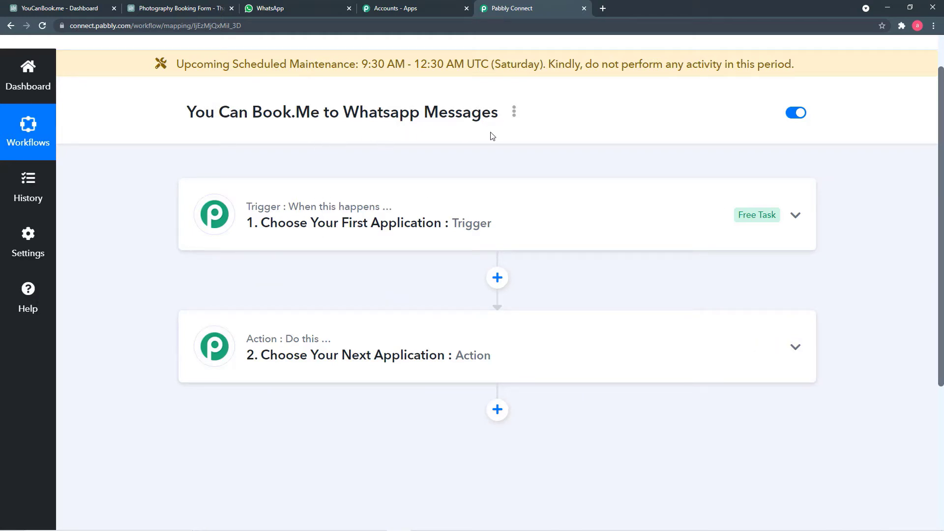
{"action": "left_click", "coordinate": [395, 210]}
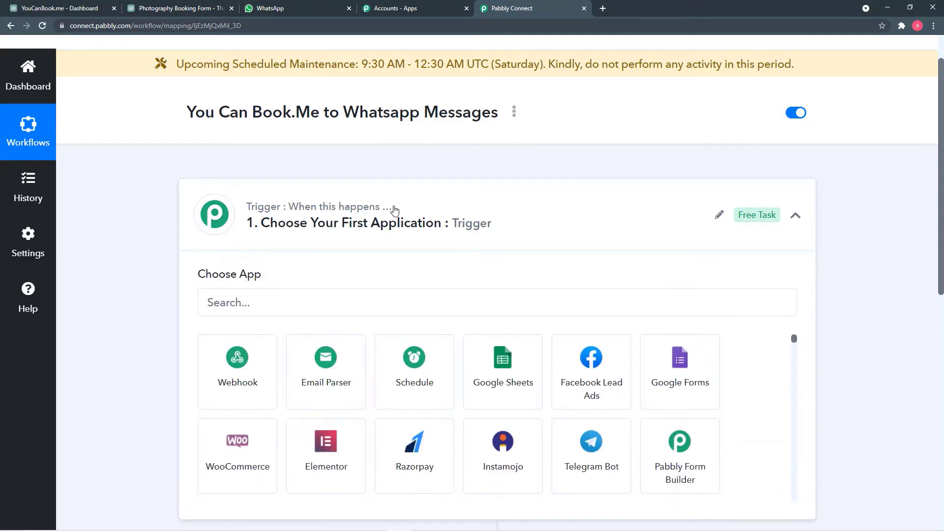
{"action": "left_click", "coordinate": [361, 296]}
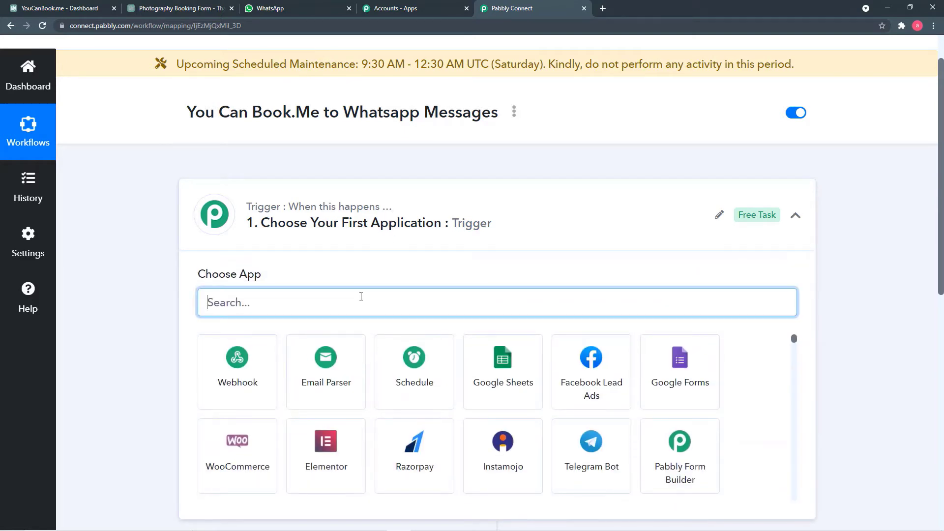
{"action": "type", "text": "yoi"}
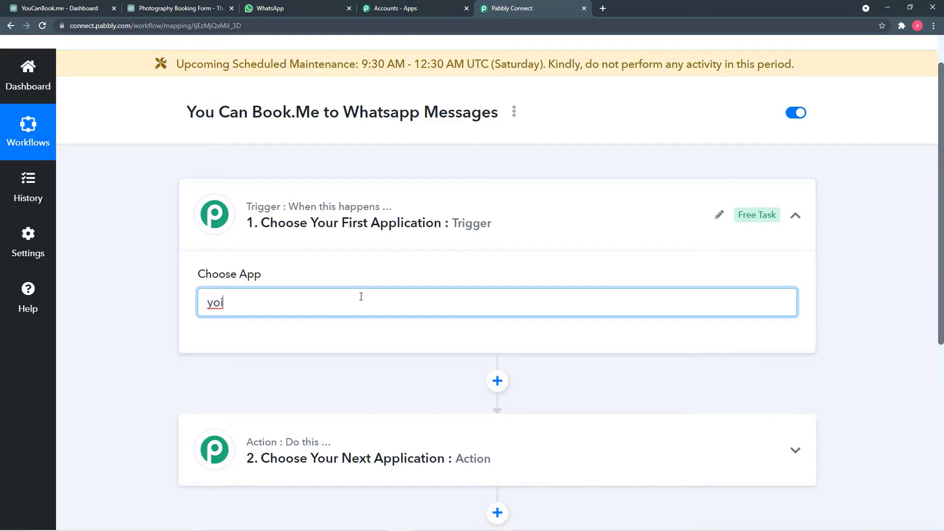
{"action": "key", "text": "BackSpace"}
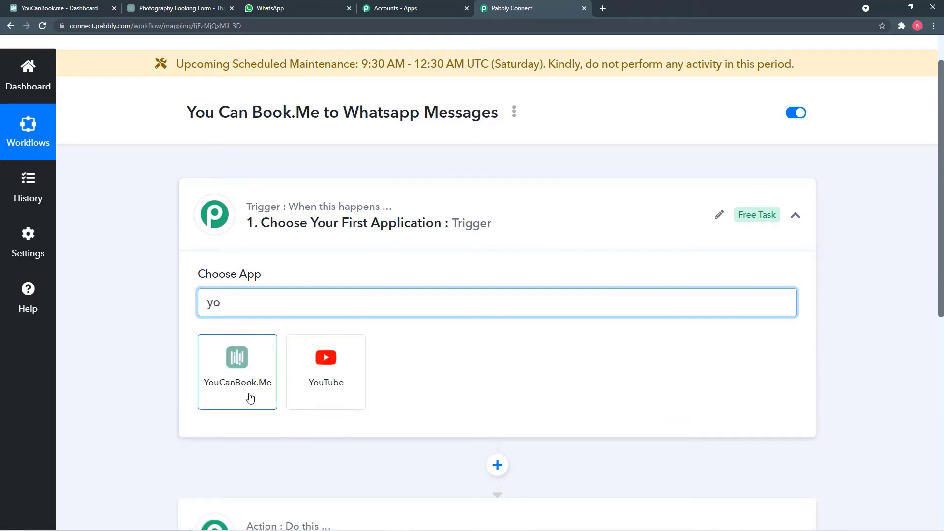
{"action": "left_click", "coordinate": [250, 398]}
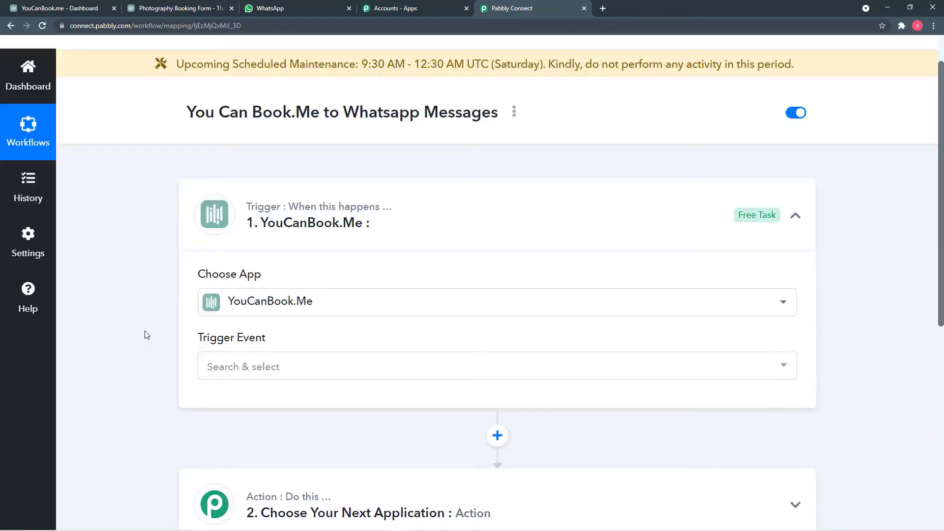
Step: Set the YouCanBook.Me trigger event to New Booking
{"action": "scroll", "coordinate": [145, 335], "scroll_direction": "down", "scroll_amount": 2}
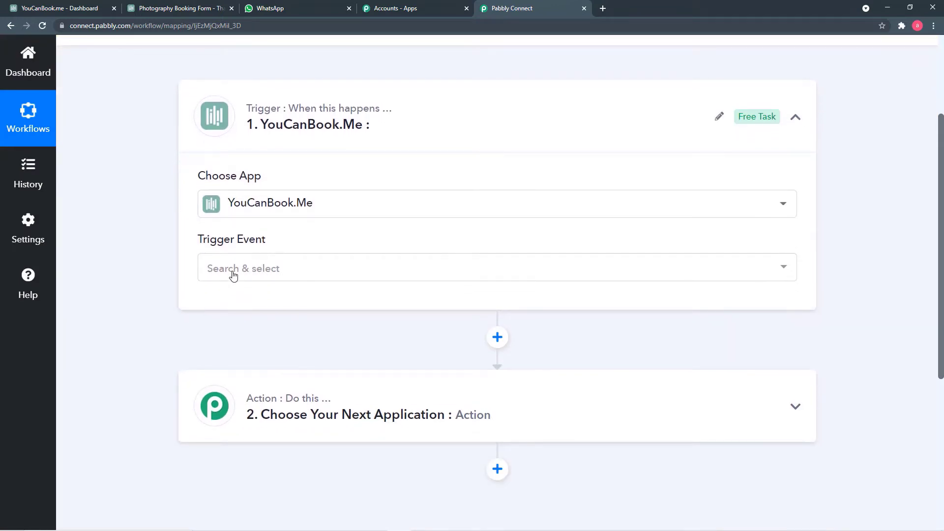
{"action": "left_click", "coordinate": [255, 280]}
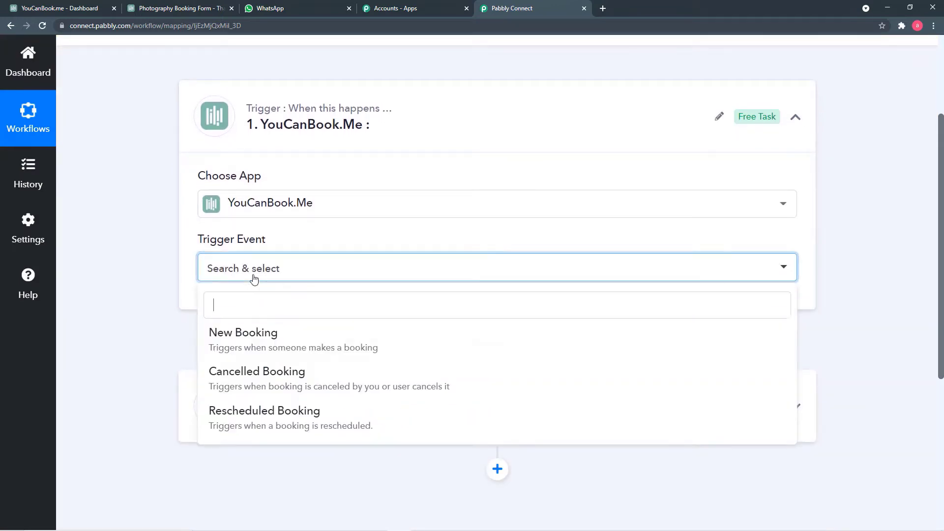
{"action": "left_click", "coordinate": [270, 342]}
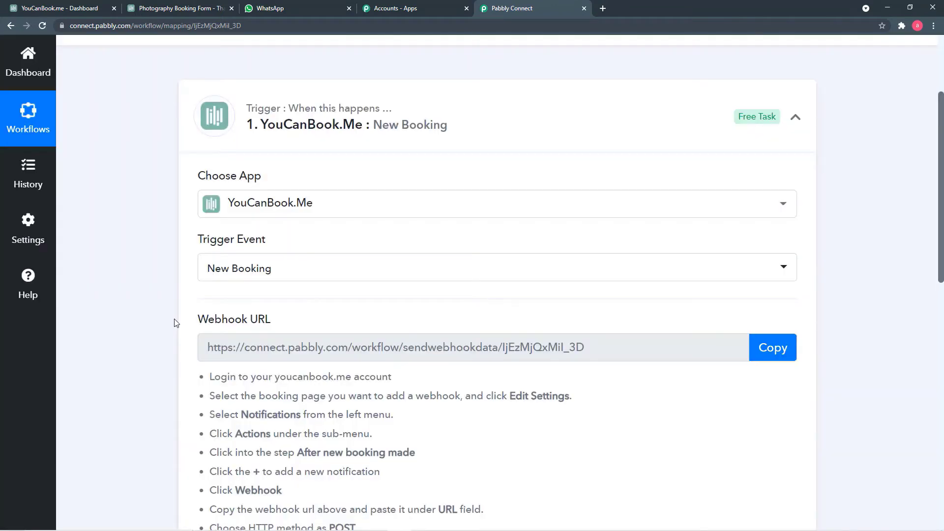
Step: Copy the trigger's webhook URL and switch to the YouCanBook.me dashboard tab
{"action": "scroll", "coordinate": [175, 321], "scroll_direction": "down", "scroll_amount": 2}
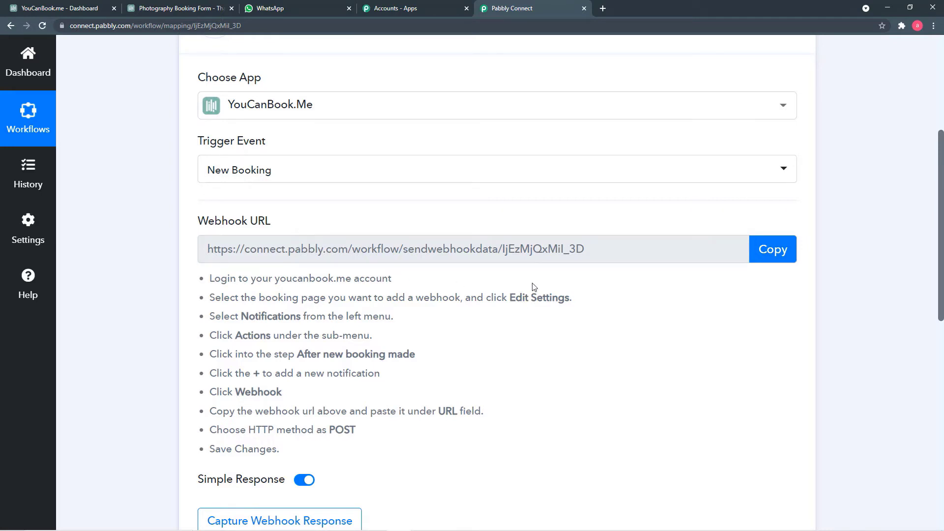
{"action": "left_click", "coordinate": [780, 258]}
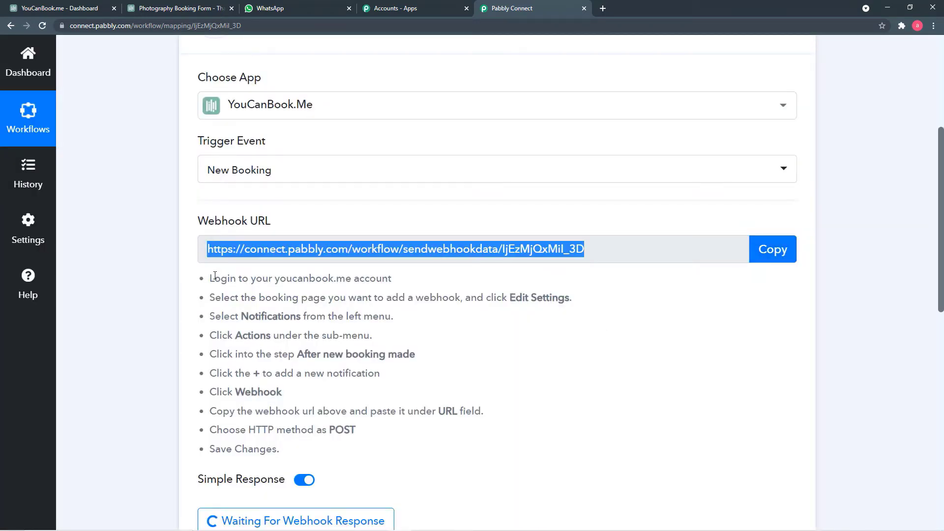
{"action": "left_click", "coordinate": [69, 8]}
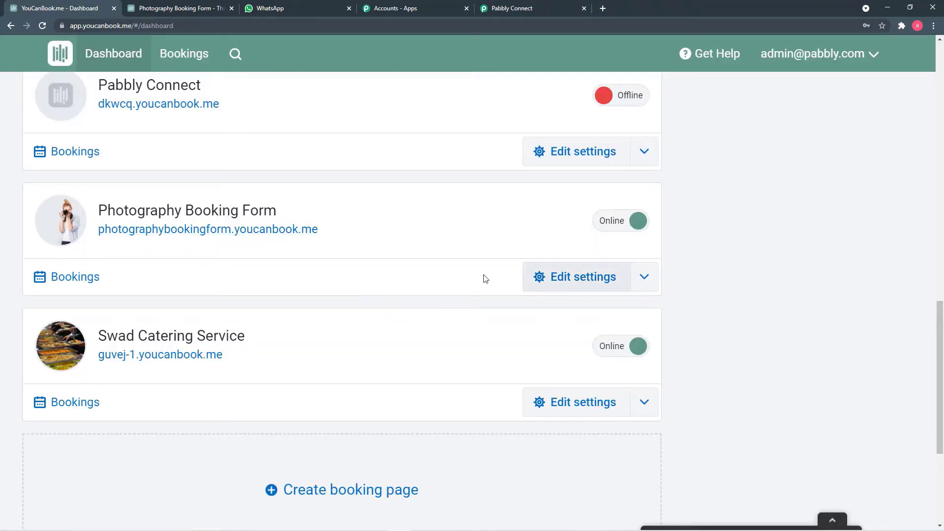
Step: In the Photography Booking Form's notification actions, add a Webhook after a new booking is made
{"action": "left_click", "coordinate": [578, 282]}
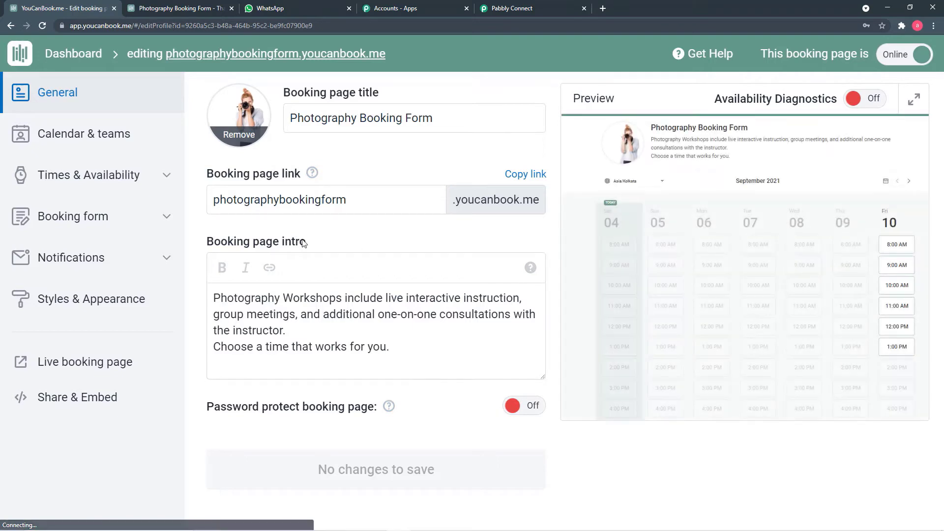
{"action": "left_click", "coordinate": [101, 264]}
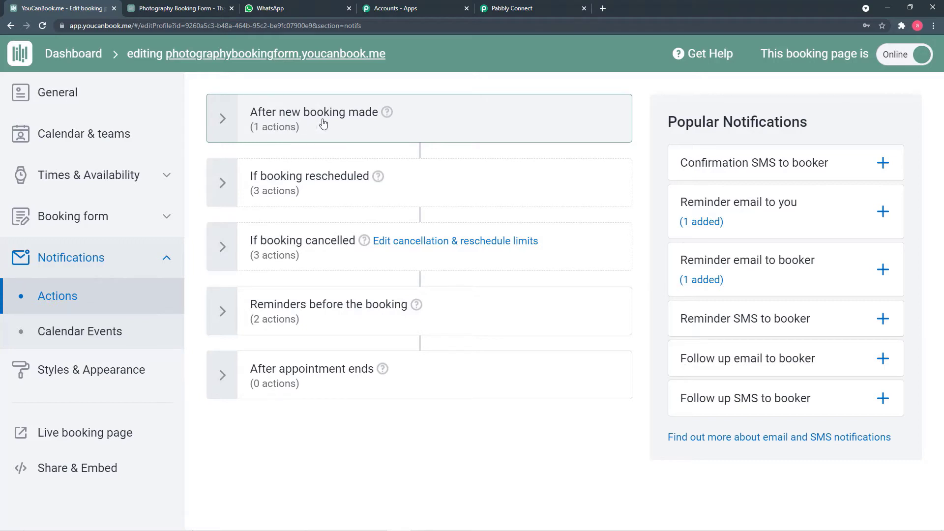
{"action": "left_click", "coordinate": [348, 127]}
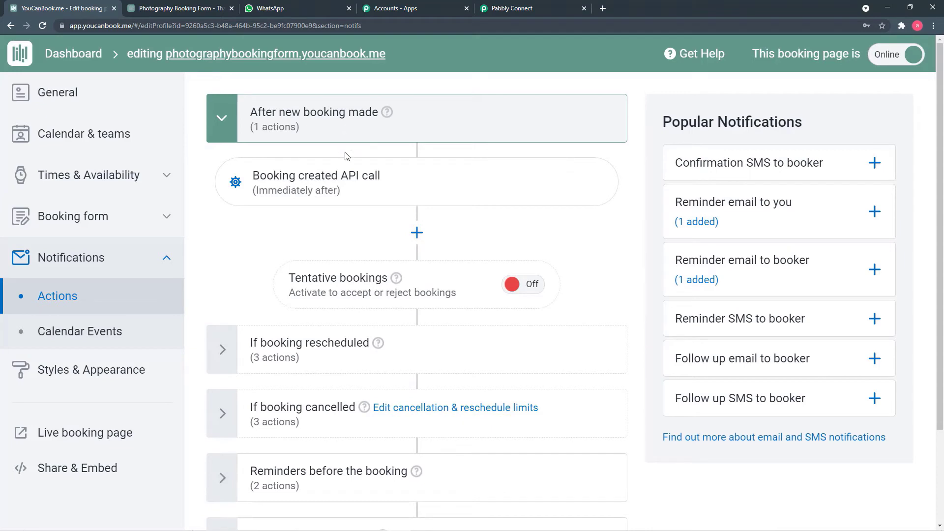
{"action": "left_click", "coordinate": [417, 234]}
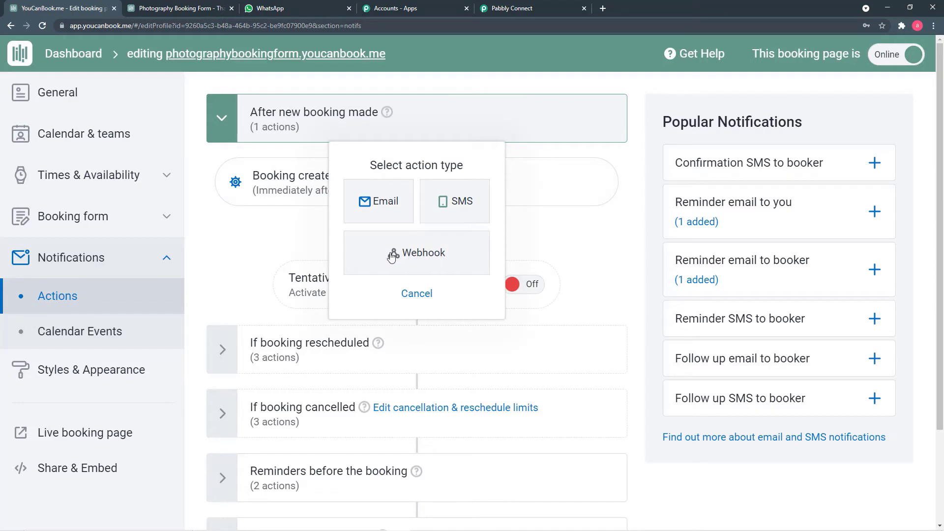
{"action": "left_click", "coordinate": [417, 256]}
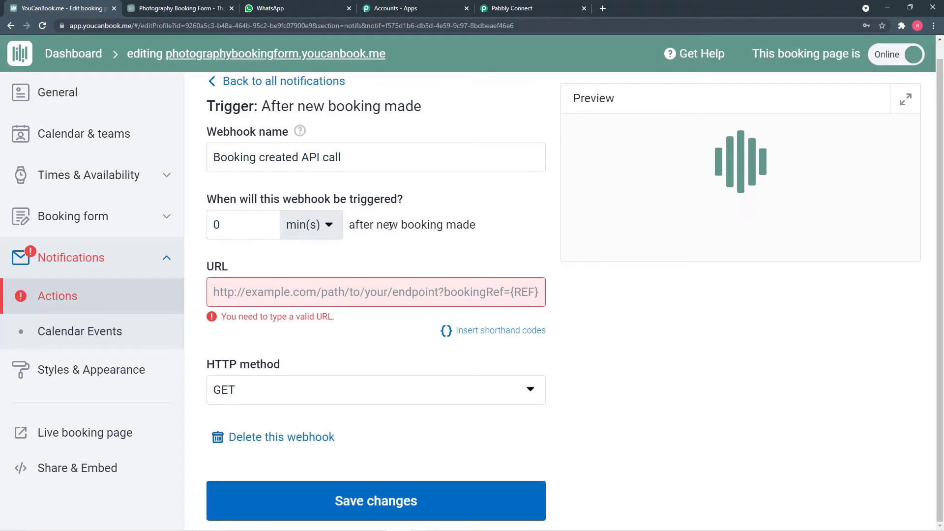
Step: Copy the Pabbly webhook URL again and return to the YouCanBook.me webhook form
{"action": "left_click", "coordinate": [510, 11]}
{"action": "left_click", "coordinate": [773, 249]}
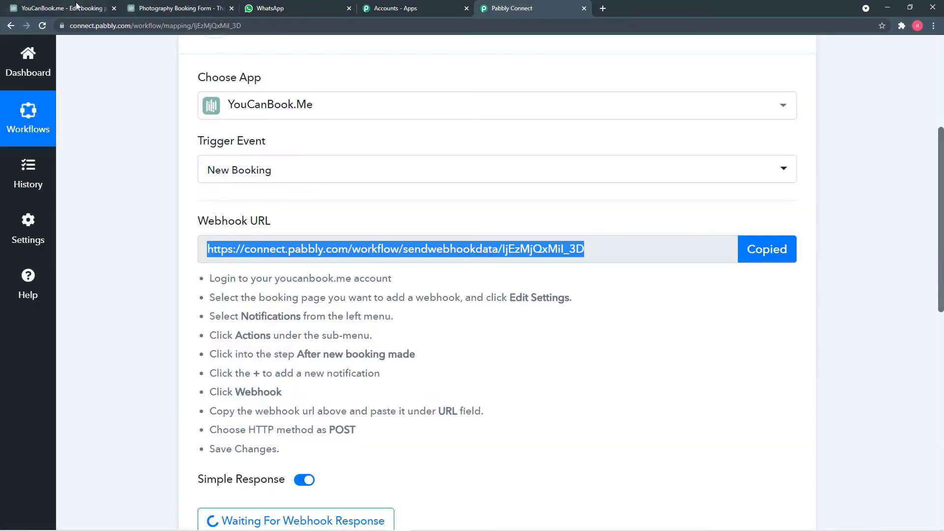
{"action": "left_click", "coordinate": [76, 6]}
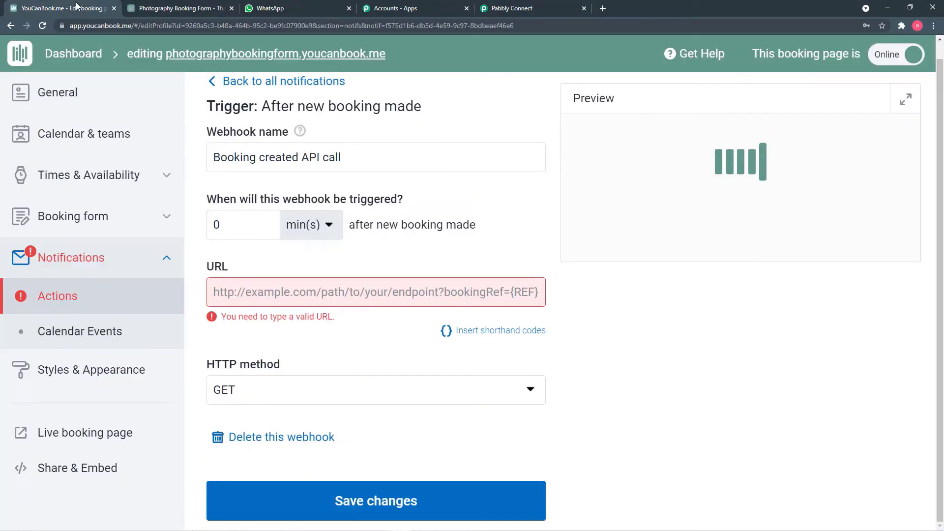
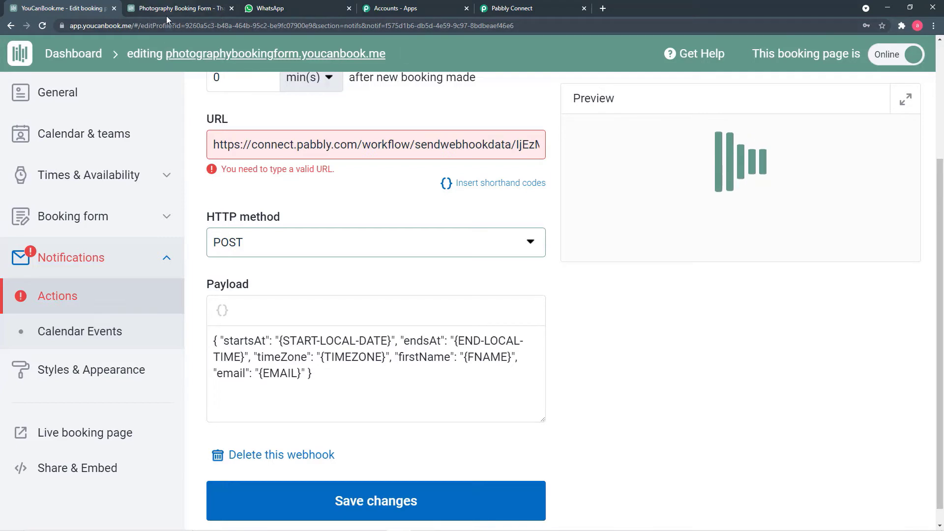
Step: Bring up the link menu on Booking form to open its settings in a new tab
{"action": "right_click", "coordinate": [89, 227]}
Step: Open the booking form Questions in a second tab to check their shorthand codes, then return to the webhook Payload
{"action": "left_click", "coordinate": [116, 235]}
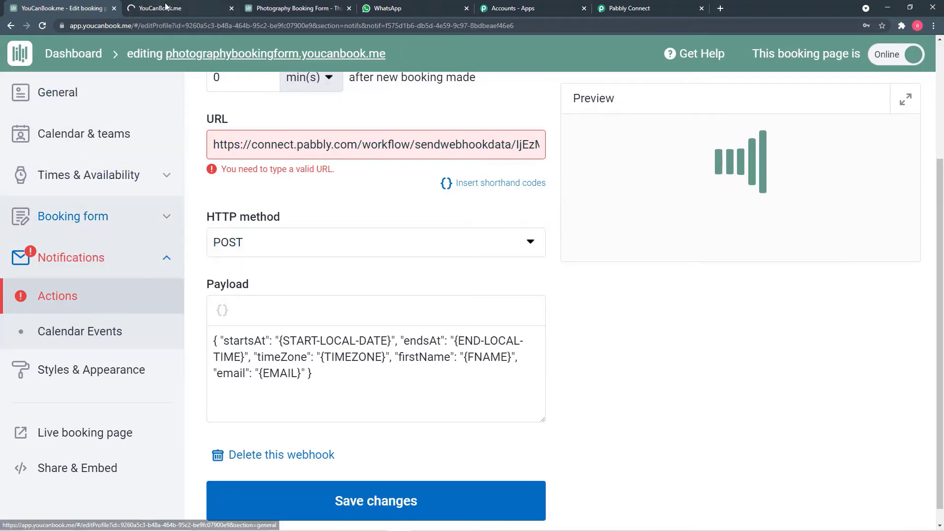
{"action": "left_click", "coordinate": [165, 8]}
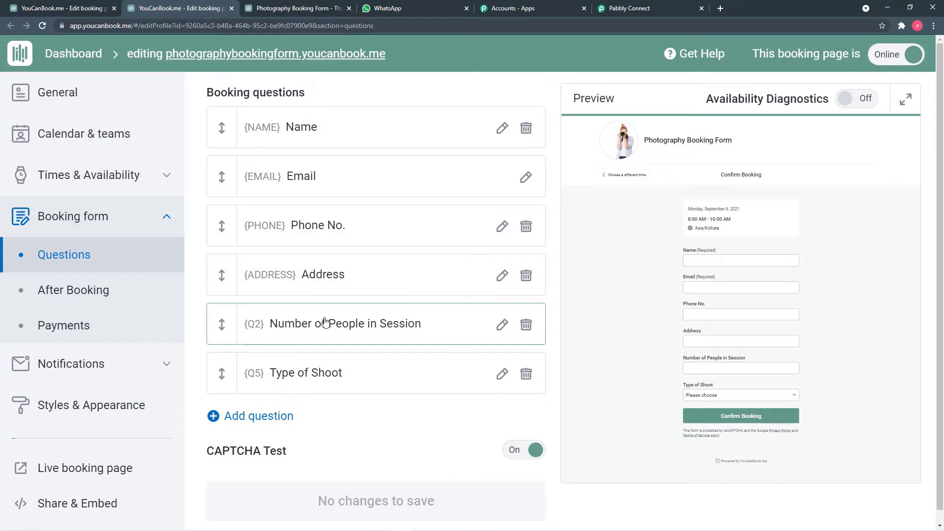
{"action": "left_click", "coordinate": [72, 13]}
{"action": "scroll", "coordinate": [308, 356], "scroll_direction": "down", "scroll_amount": 1}
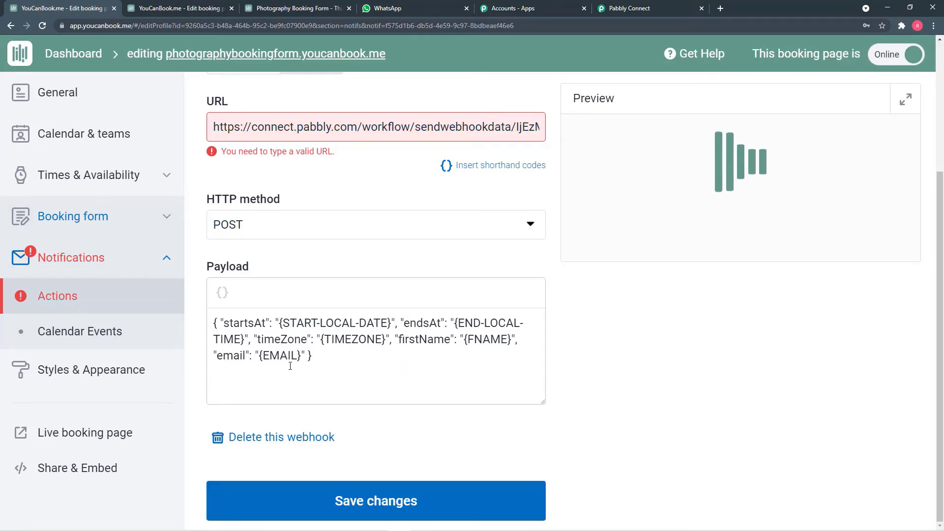
{"action": "left_click", "coordinate": [171, 10]}
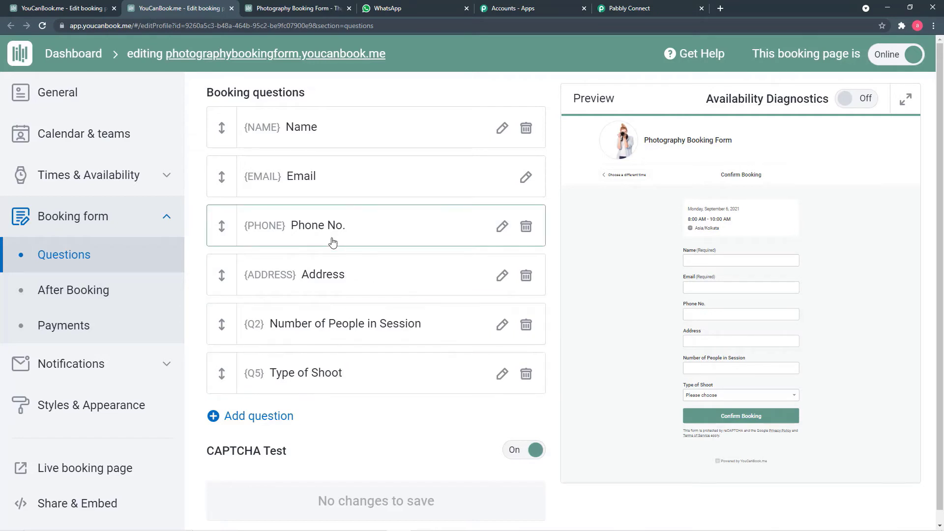
{"action": "left_click", "coordinate": [61, 10]}
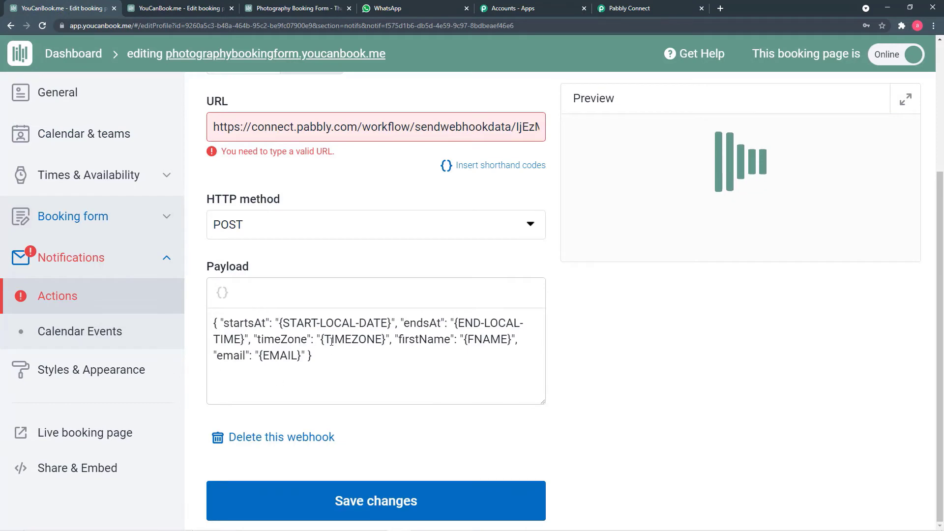
{"action": "left_click", "coordinate": [323, 358]}
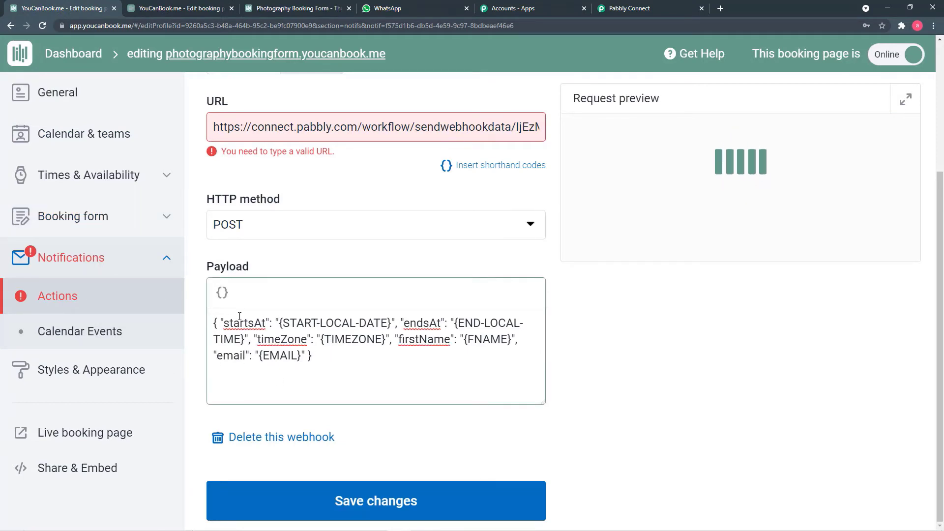
Step: Clear the existing Payload JSON fields so they can be replaced with all booking question codes
{"action": "left_click", "coordinate": [217, 323]}
{"action": "key", "text": "Delete"}
{"action": "left_click_drag", "start_coordinate": [218, 325], "coordinate": [306, 362]}
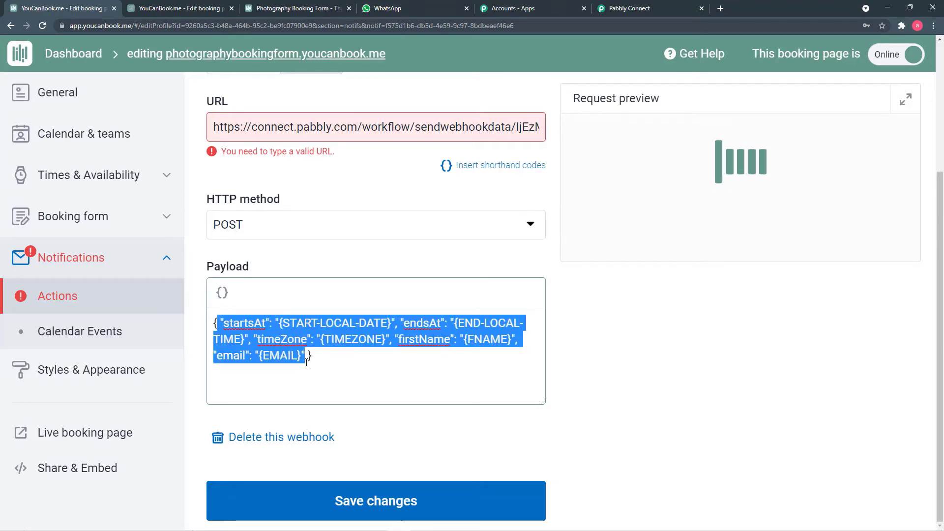
{"action": "left_click", "coordinate": [328, 363]}
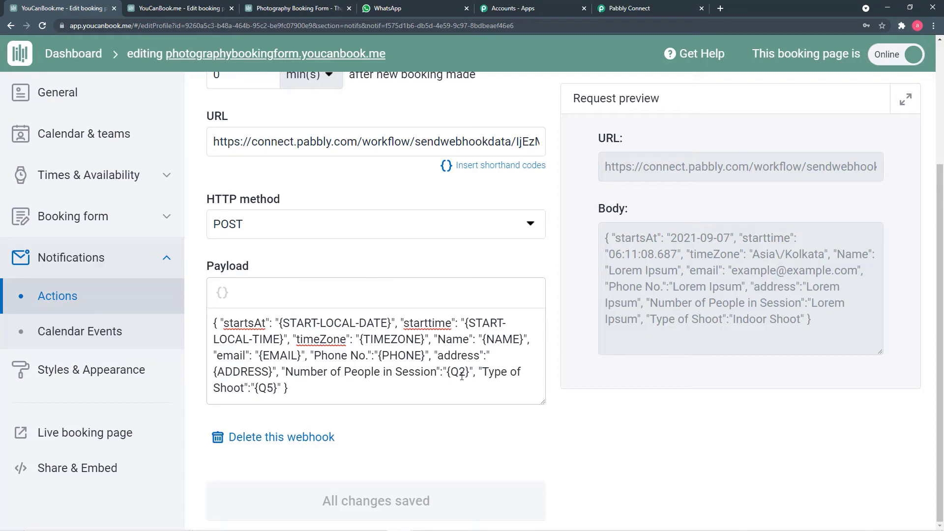
{"action": "left_click", "coordinate": [183, 8]}
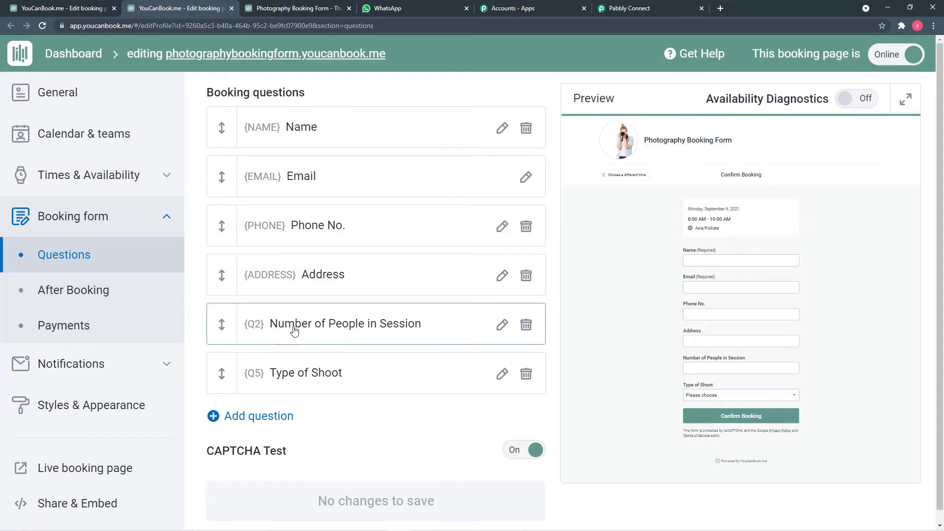
{"action": "left_click", "coordinate": [373, 326]}
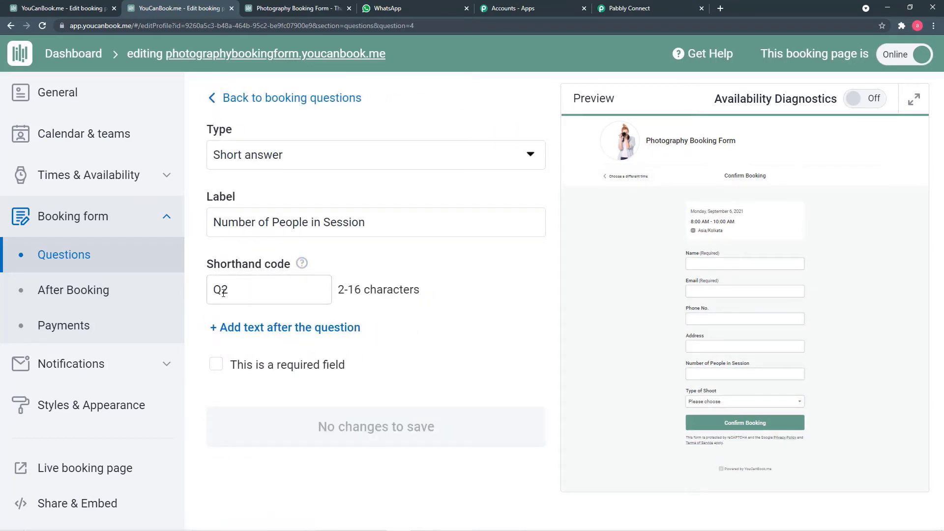
{"action": "left_click", "coordinate": [56, 12]}
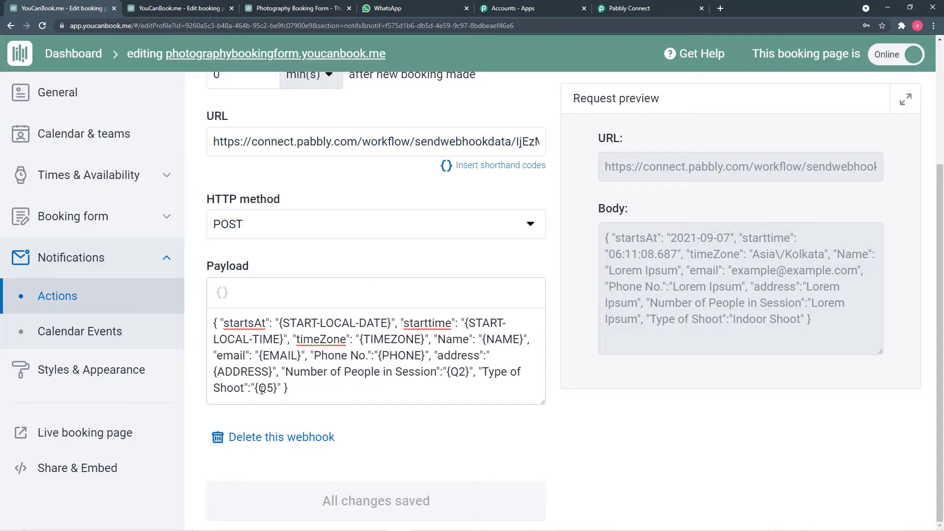
{"action": "left_click", "coordinate": [184, 8]}
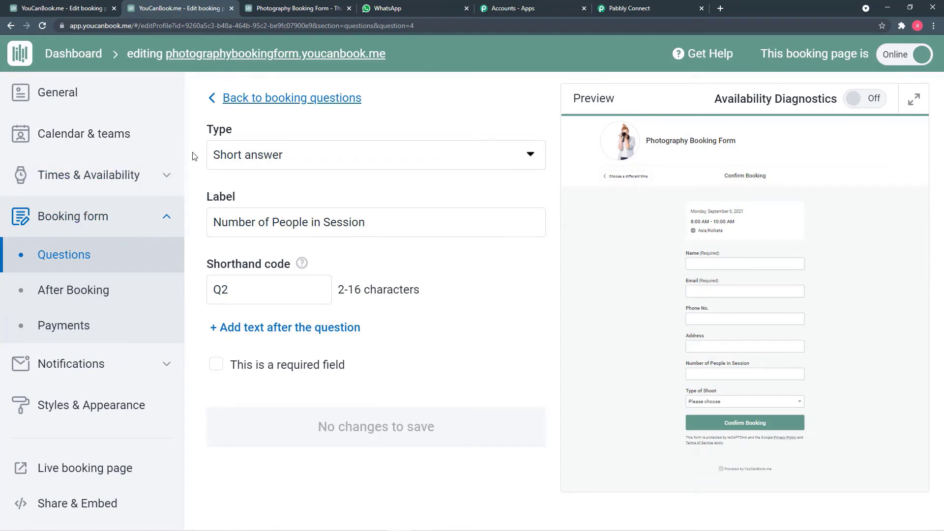
{"action": "left_click", "coordinate": [290, 8]}
{"action": "left_click", "coordinate": [196, 10]}
{"action": "left_click", "coordinate": [209, 99]}
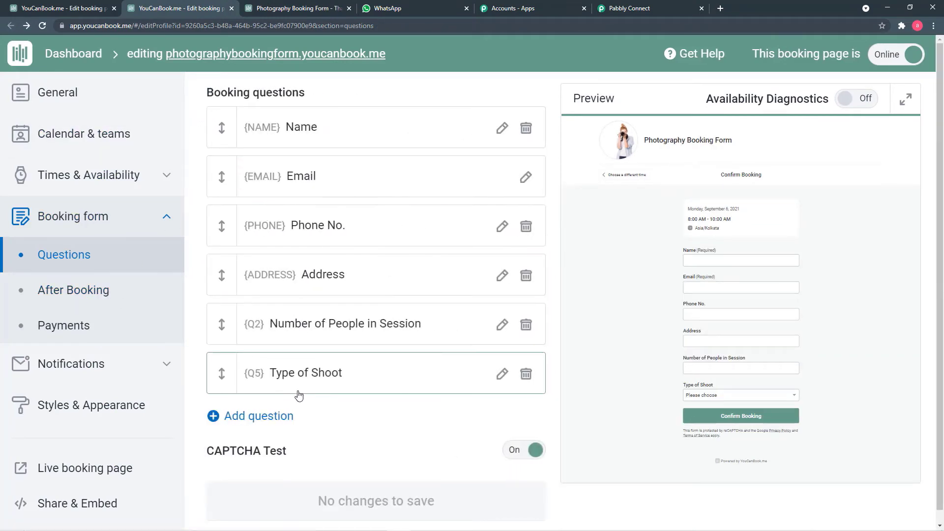
{"action": "left_click", "coordinate": [362, 368]}
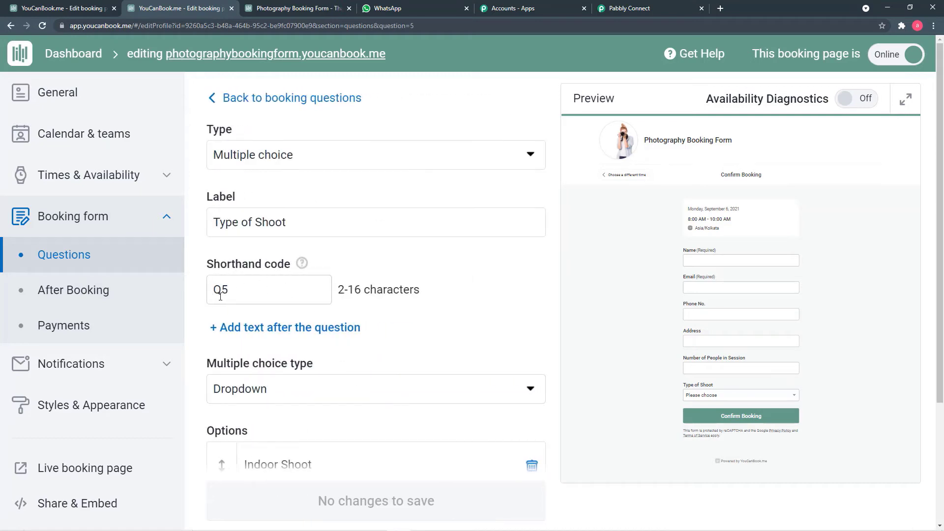
{"action": "left_click", "coordinate": [56, 11]}
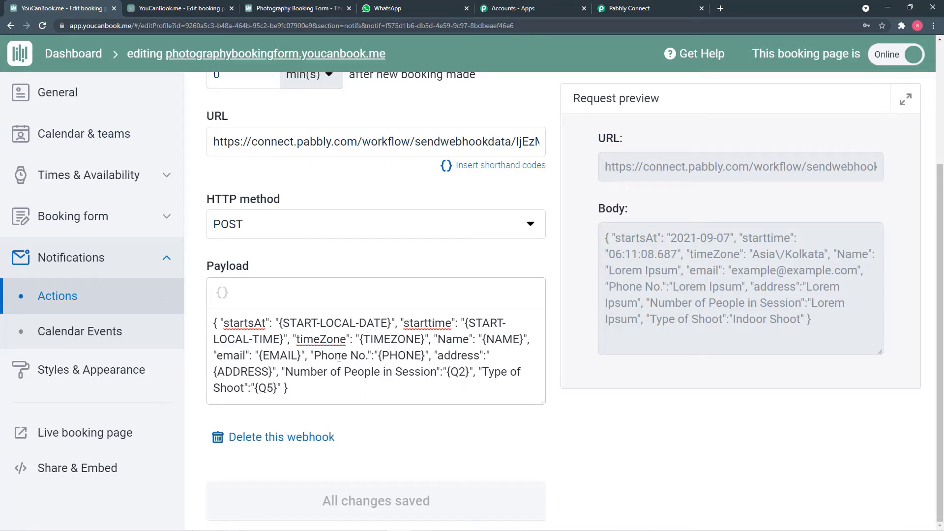
{"action": "left_click", "coordinate": [209, 12]}
{"action": "left_click", "coordinate": [55, 11]}
Step: Confirm Pabbly Connect's trigger shows Waiting For Webhook Response, then go back to the booking form tabs
{"action": "left_click", "coordinate": [614, 11]}
{"action": "scroll", "coordinate": [401, 411], "scroll_direction": "down", "scroll_amount": 1}
{"action": "scroll", "coordinate": [401, 410], "scroll_direction": "down", "scroll_amount": 3}
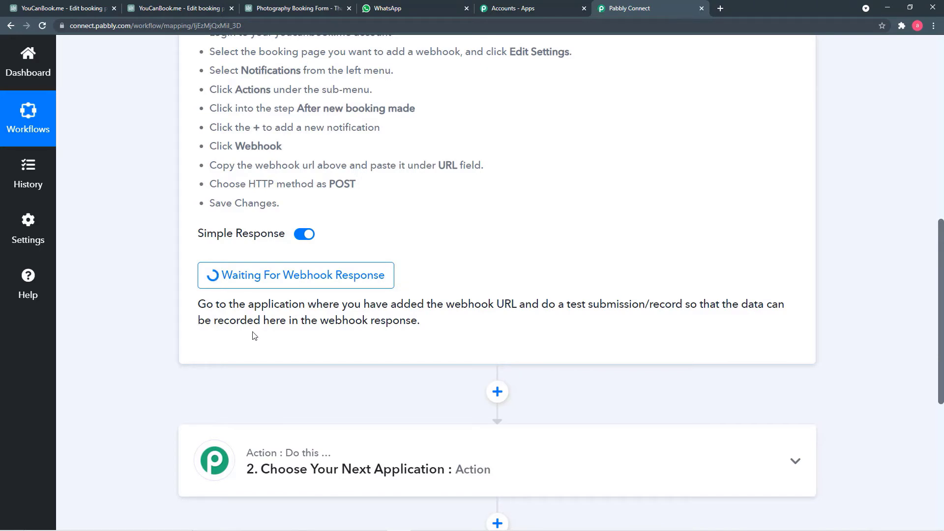
{"action": "key", "text": "alt+Tab"}
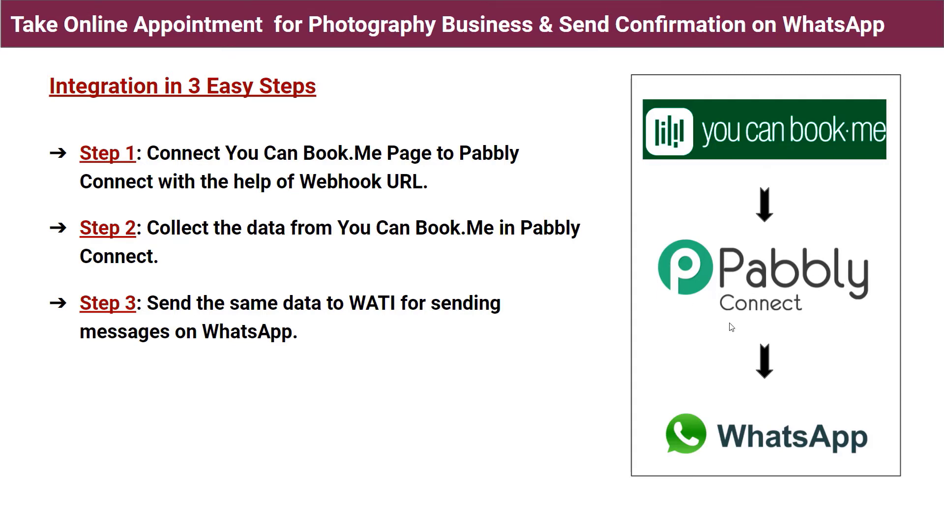
{"action": "key", "text": "alt+Tab"}
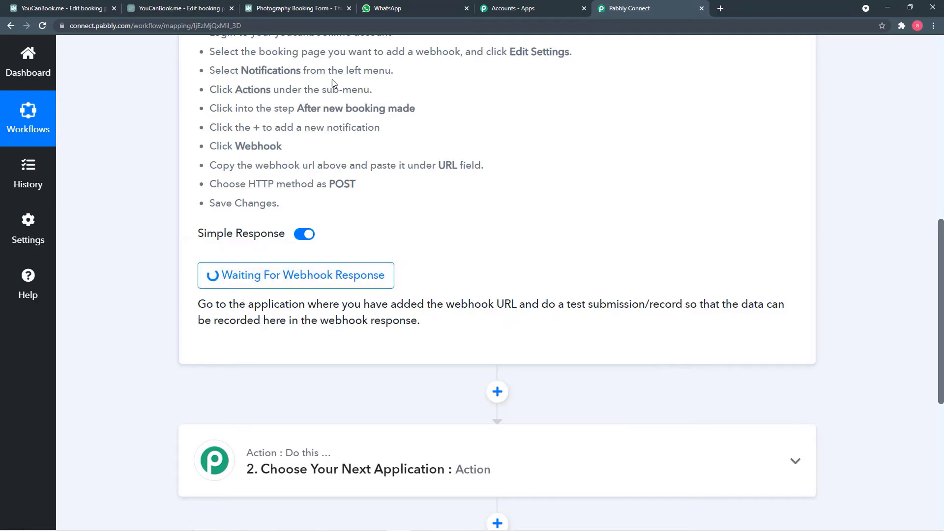
{"action": "left_click", "coordinate": [313, 15]}
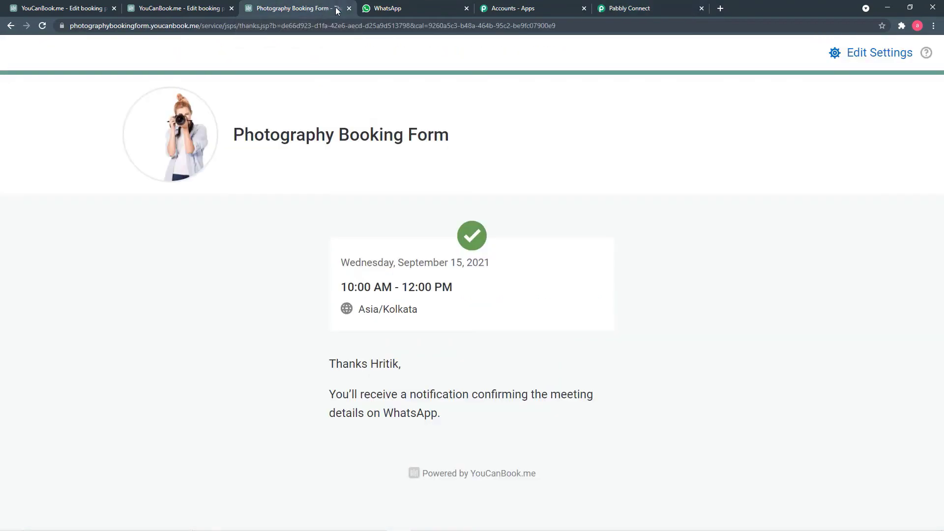
{"action": "left_click", "coordinate": [177, 8]}
Step: Copy the Photography Booking Form's booking link from its Share & embed options on the Dashboard
{"action": "left_click", "coordinate": [84, 11]}
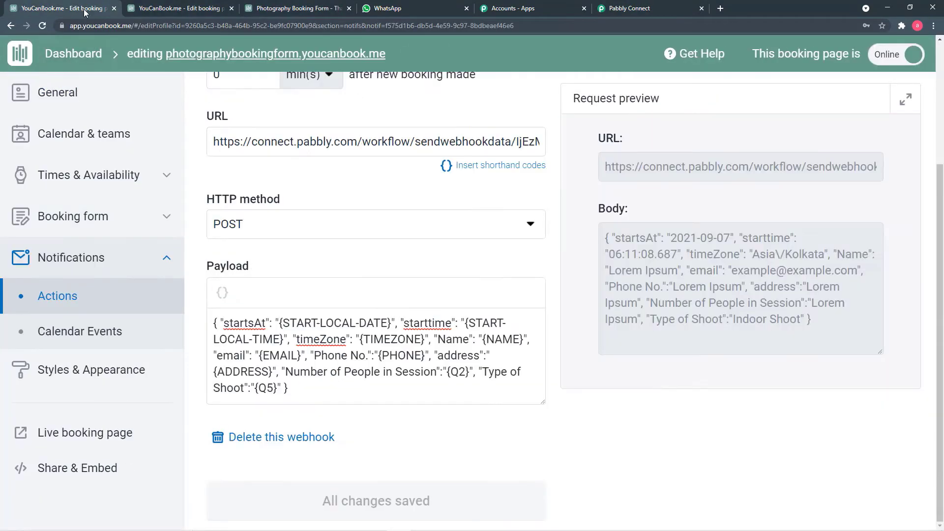
{"action": "left_click", "coordinate": [74, 55]}
{"action": "scroll", "coordinate": [341, 285], "scroll_direction": "down", "scroll_amount": 6}
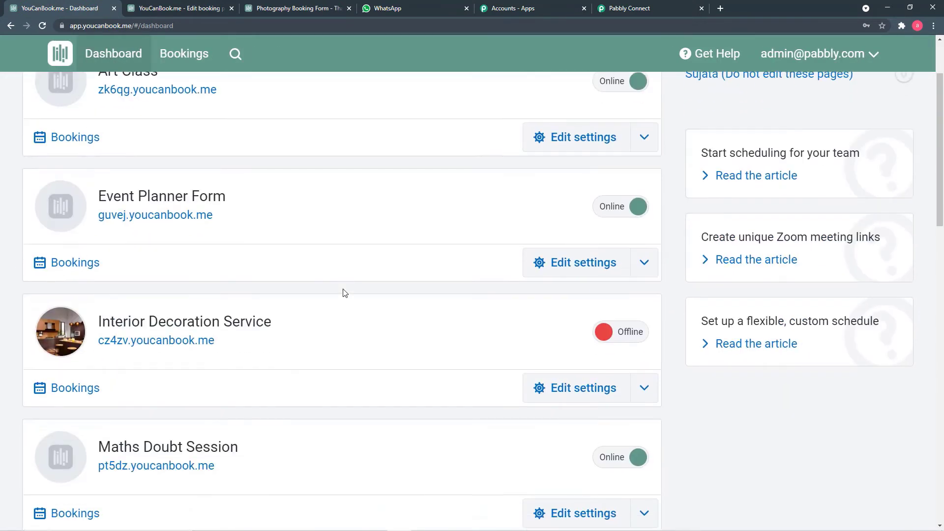
{"action": "scroll", "coordinate": [346, 294], "scroll_direction": "down", "scroll_amount": 9}
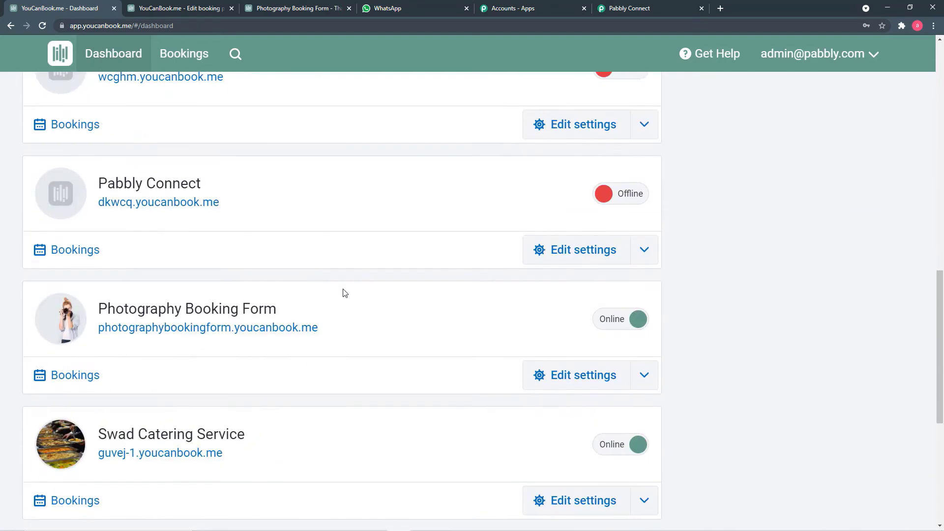
{"action": "left_click", "coordinate": [649, 379]}
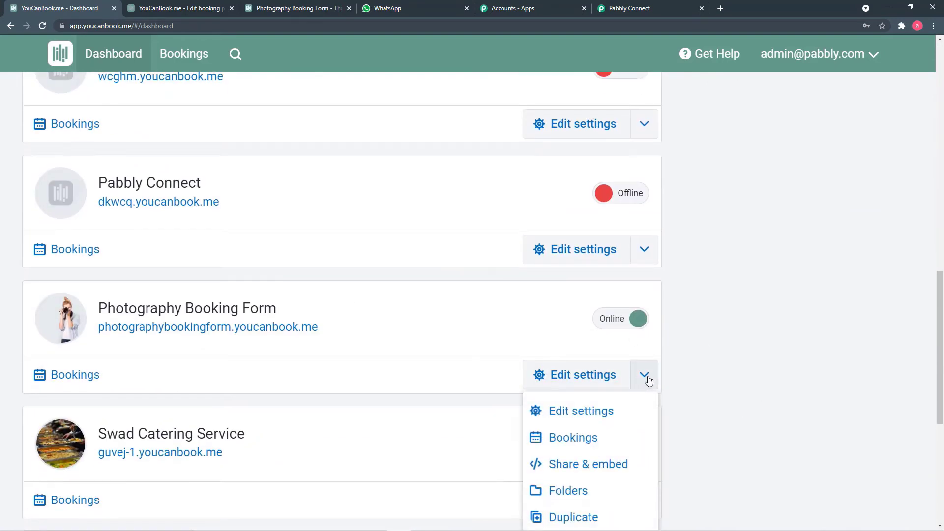
{"action": "scroll", "coordinate": [630, 381], "scroll_direction": "down", "scroll_amount": 2}
{"action": "left_click", "coordinate": [570, 373]}
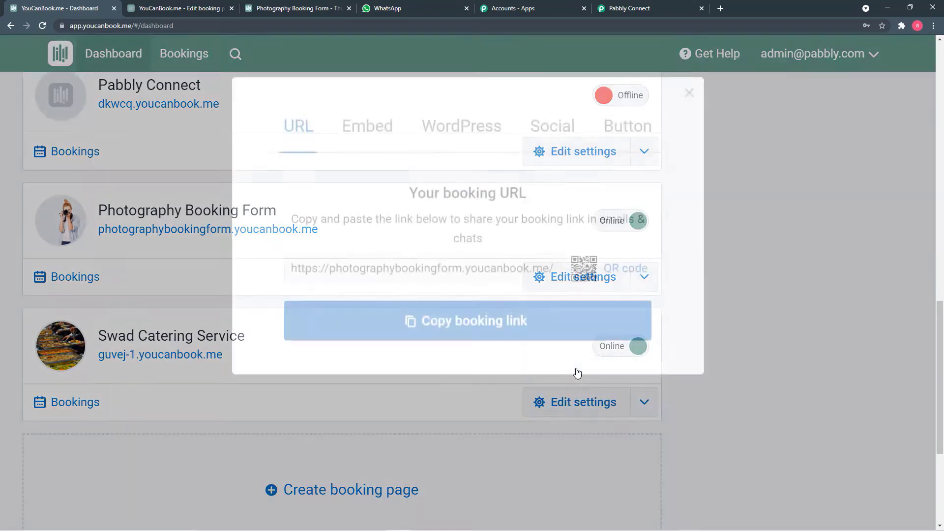
{"action": "left_click", "coordinate": [532, 347]}
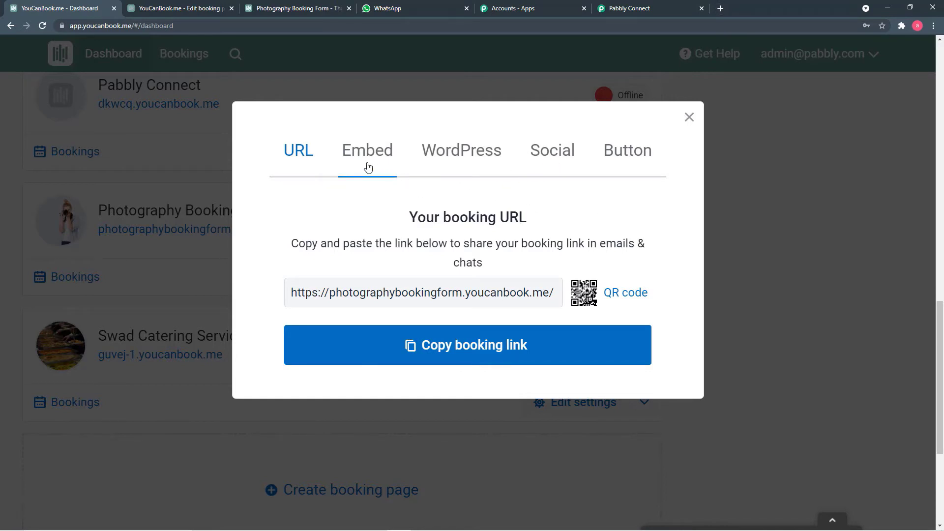
Step: Load the copied booking page URL and pick the Friday 10, 11:00 AM slot
{"action": "left_click", "coordinate": [718, 11]}
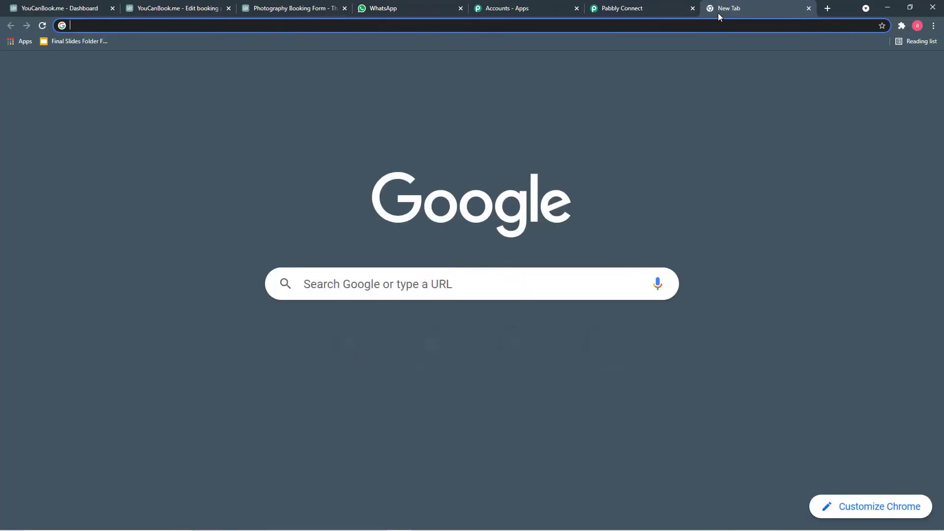
{"action": "key", "text": "ctrl+v"}
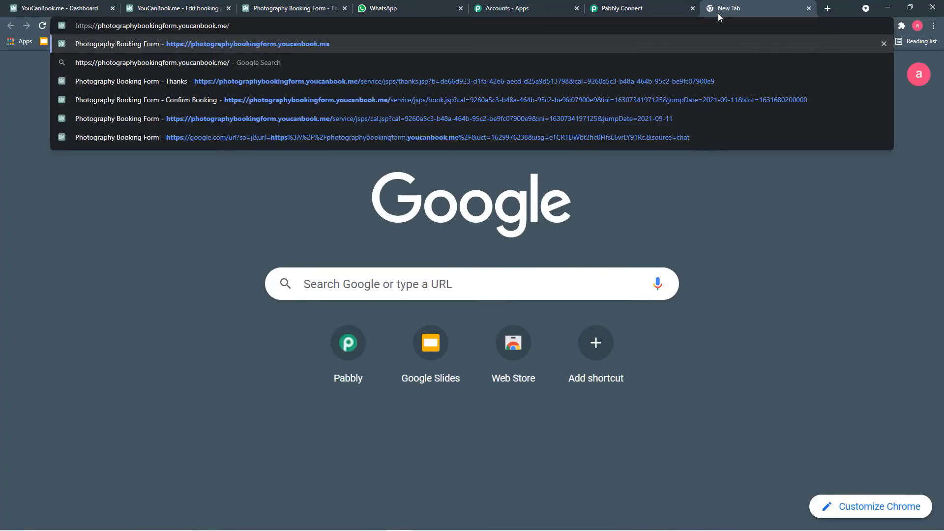
{"action": "key", "text": "Return"}
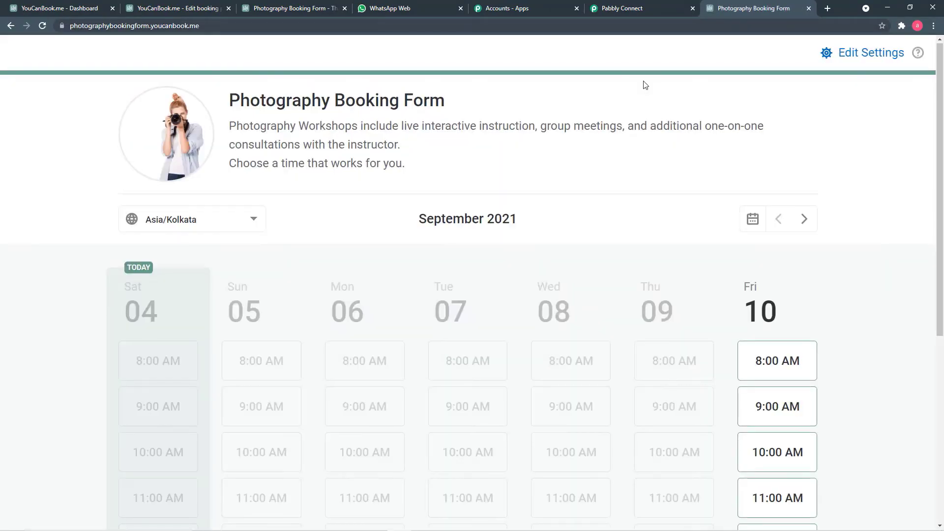
{"action": "scroll", "coordinate": [591, 146], "scroll_direction": "down", "scroll_amount": 4}
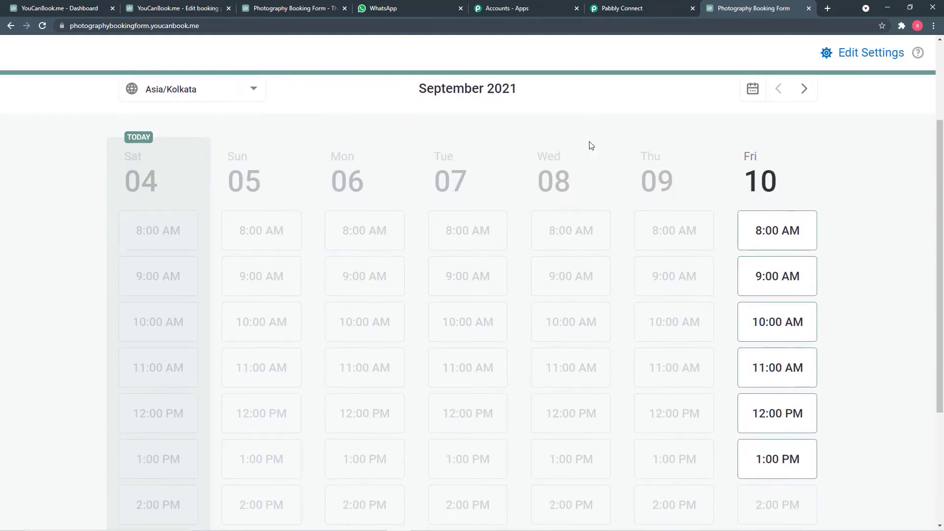
{"action": "scroll", "coordinate": [591, 146], "scroll_direction": "down", "scroll_amount": 1}
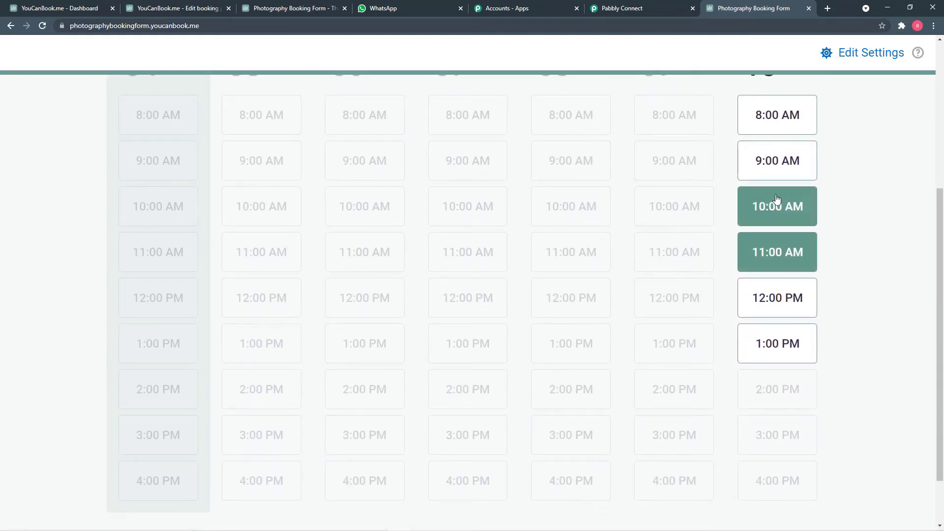
{"action": "scroll", "coordinate": [789, 206], "scroll_direction": "up", "scroll_amount": 2}
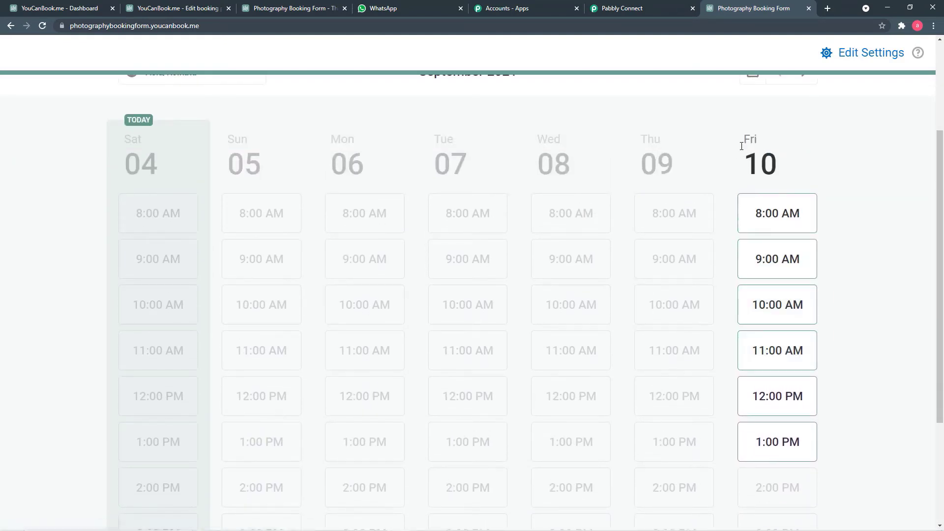
{"action": "left_click", "coordinate": [772, 348]}
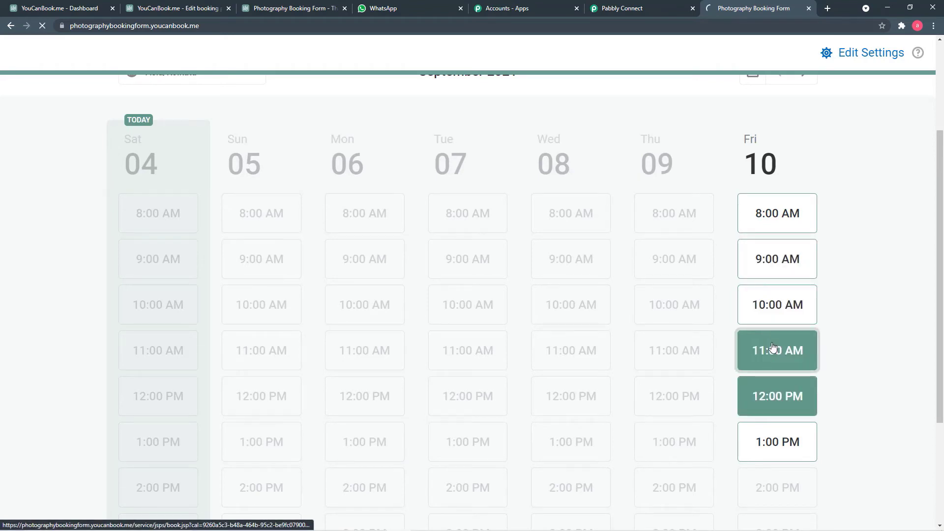
Step: Enter the attendee's name and choose the saved e-mail address
{"action": "scroll", "coordinate": [571, 244], "scroll_direction": "down", "scroll_amount": 3}
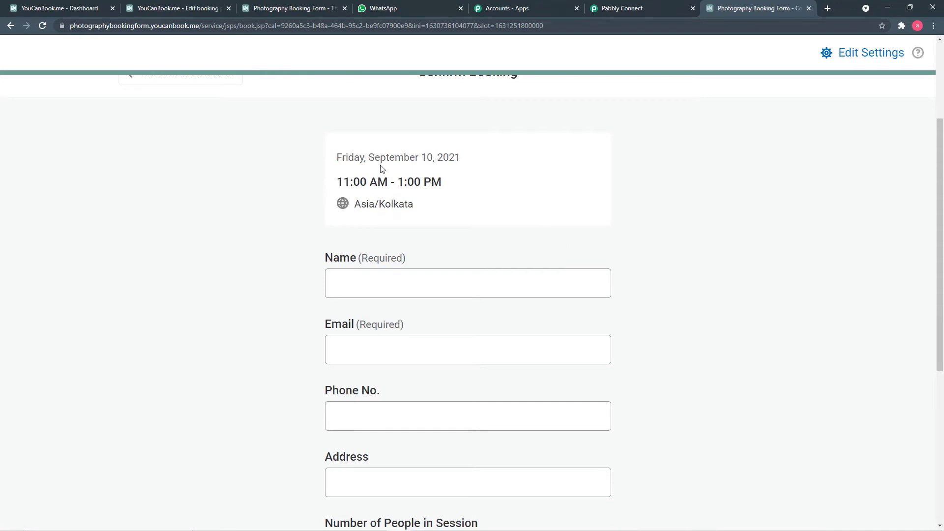
{"action": "scroll", "coordinate": [492, 218], "scroll_direction": "down", "scroll_amount": 1}
{"action": "left_click", "coordinate": [428, 236]}
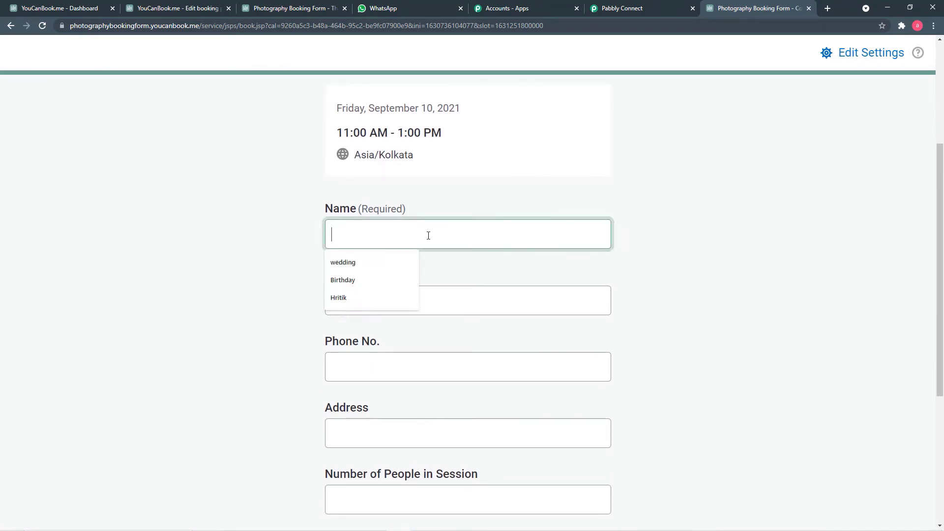
{"action": "type", "text": "Raashi"}
{"action": "scroll", "coordinate": [428, 236], "scroll_direction": "down", "scroll_amount": 1}
{"action": "left_click", "coordinate": [385, 247]}
{"action": "left_click", "coordinate": [386, 298]}
{"action": "scroll", "coordinate": [429, 316], "scroll_direction": "down", "scroll_amount": 1}
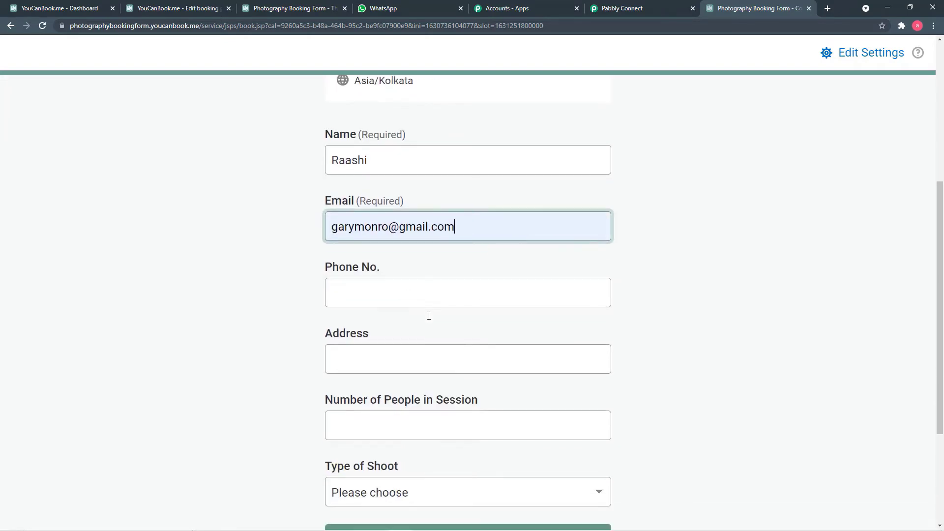
{"action": "scroll", "coordinate": [429, 316], "scroll_direction": "down", "scroll_amount": 2}
Step: Fill in the phone number and address from saved entries, correcting a typo in the city
{"action": "left_click", "coordinate": [400, 222]}
{"action": "left_click", "coordinate": [380, 287]}
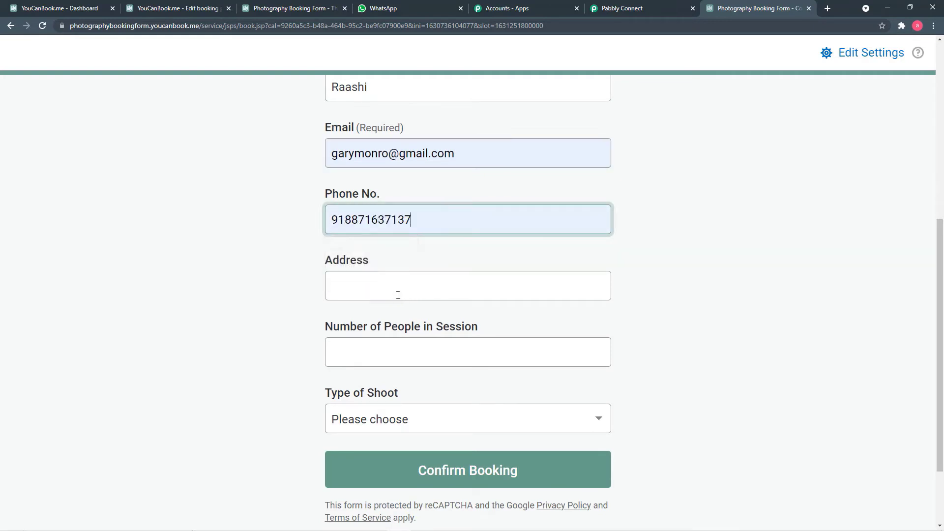
{"action": "left_click", "coordinate": [398, 296]}
{"action": "left_click", "coordinate": [356, 328]}
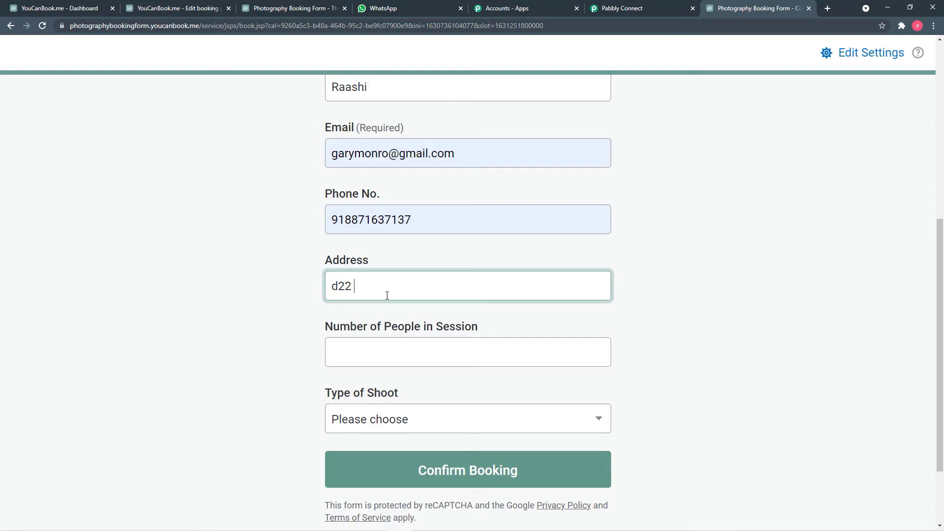
{"action": "type", "text": "Bhoap"}
{"action": "key", "text": "BackSpace"}
{"action": "key", "text": "BackSpace"}
{"action": "type", "text": "pal"}
Step: Set People to 2 and Type of shoot to Outdoor Shoot, then confirm the booking
{"action": "scroll", "coordinate": [228, 293], "scroll_direction": "down", "scroll_amount": 2}
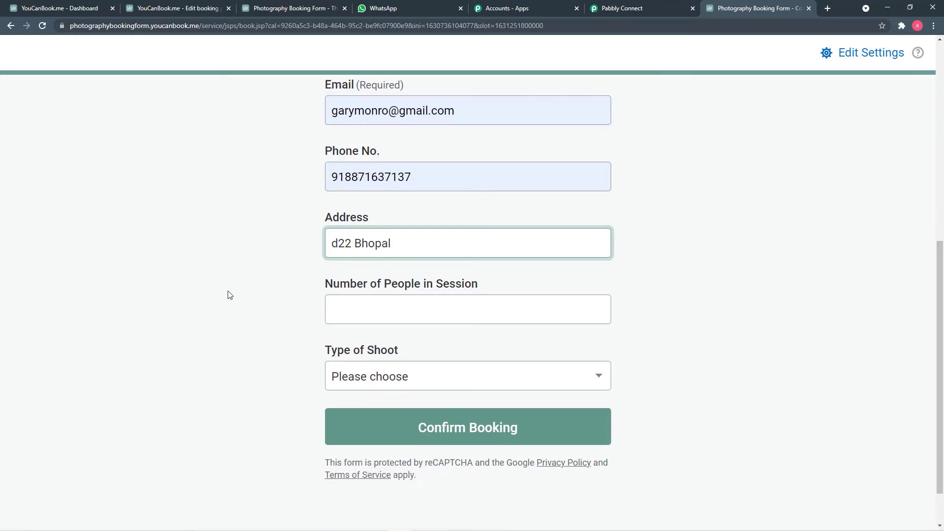
{"action": "left_click", "coordinate": [331, 253]}
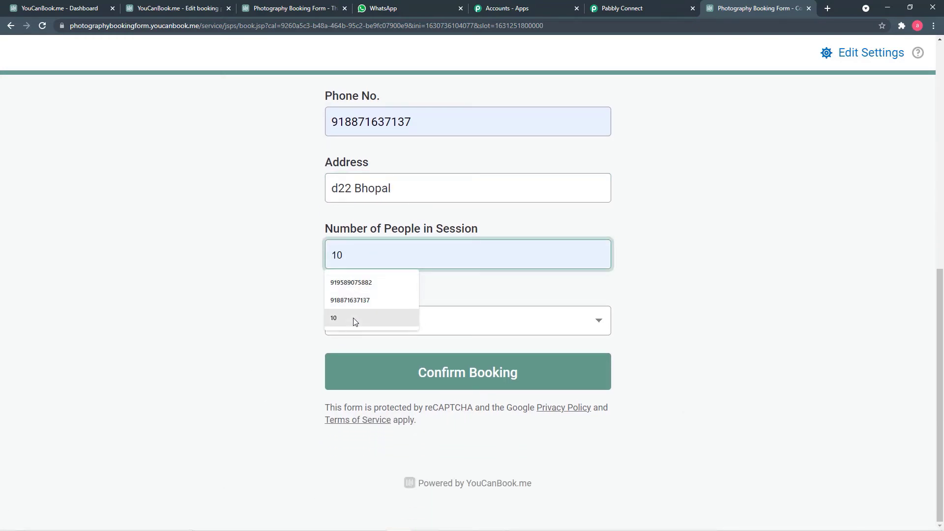
{"action": "type", "text": "2"}
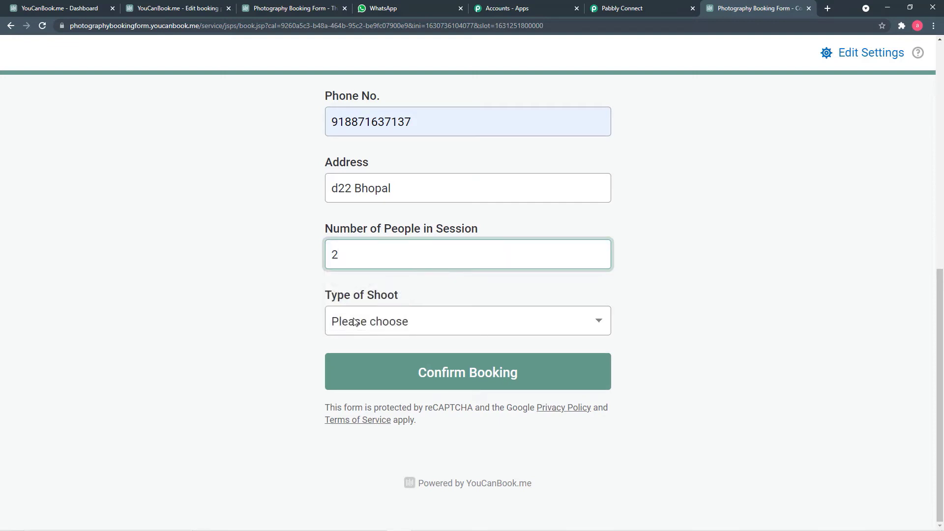
{"action": "left_click", "coordinate": [347, 320]}
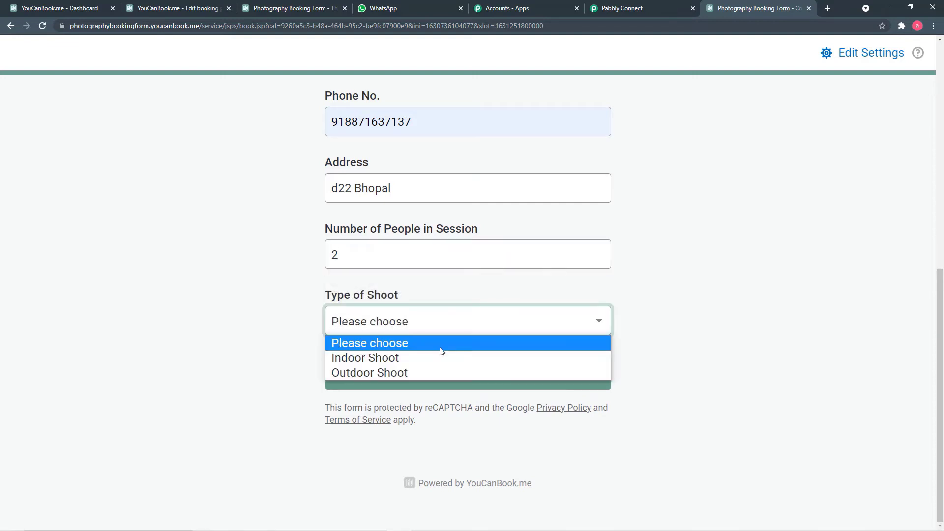
{"action": "left_click", "coordinate": [415, 373]}
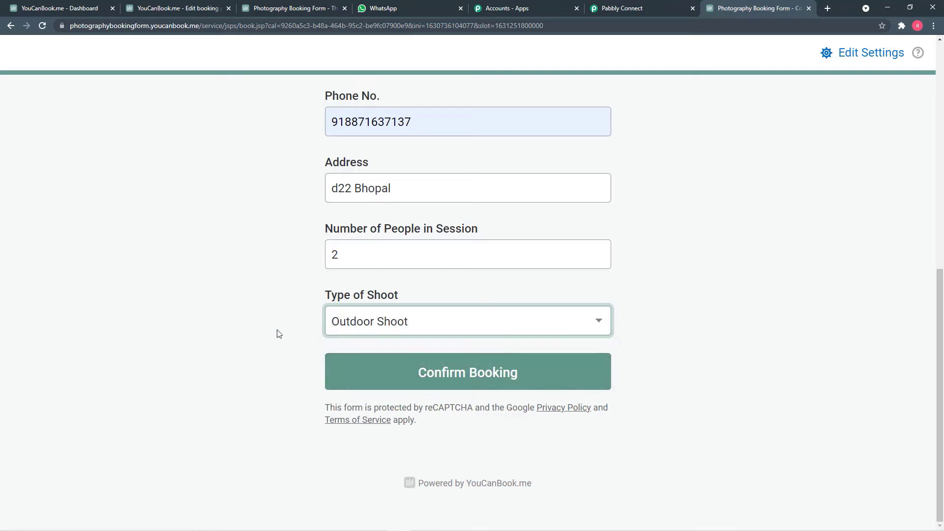
{"action": "left_click", "coordinate": [375, 384]}
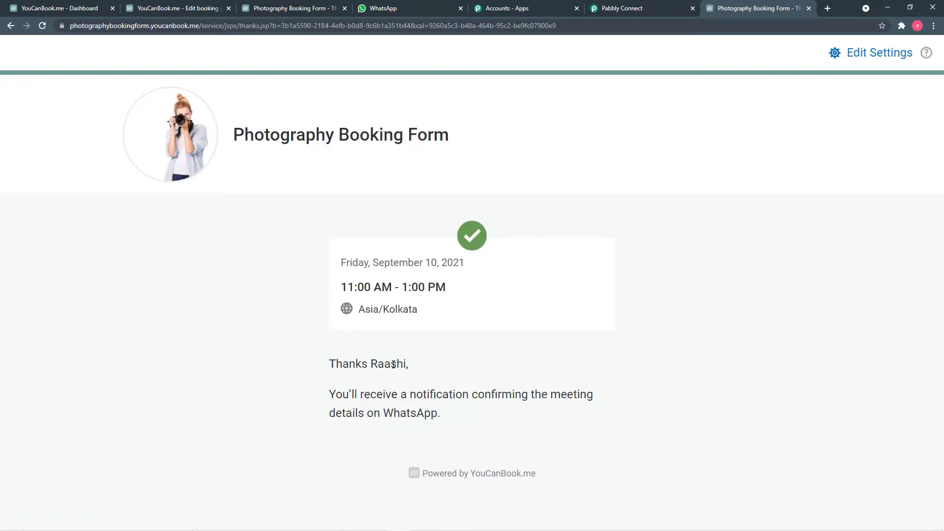
{"action": "left_click", "coordinate": [619, 11]}
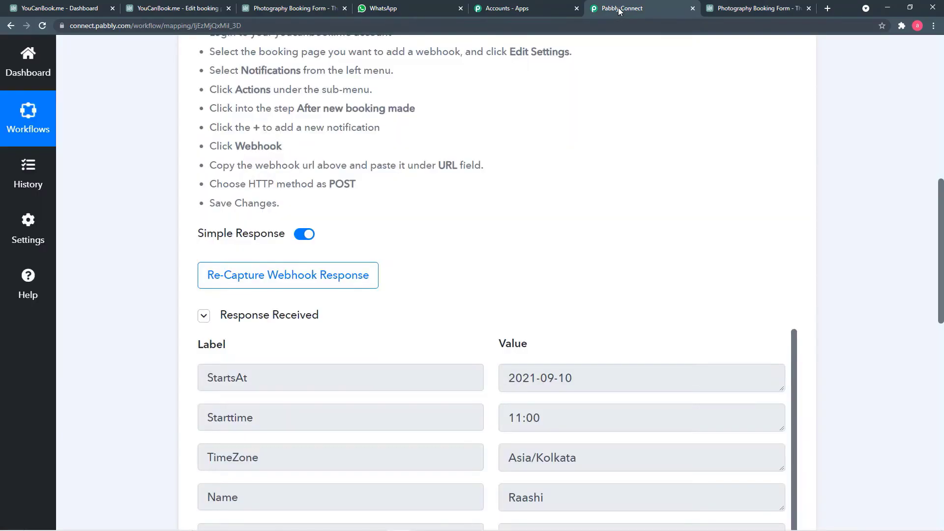
{"action": "scroll", "coordinate": [528, 192], "scroll_direction": "down", "scroll_amount": 4}
{"action": "scroll", "coordinate": [530, 193], "scroll_direction": "down", "scroll_amount": 3}
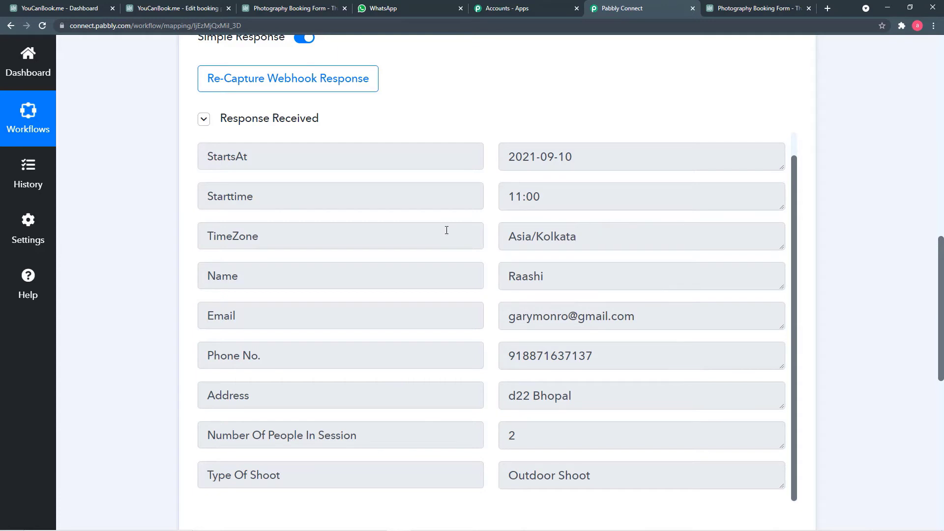
{"action": "scroll", "coordinate": [446, 230], "scroll_direction": "down", "scroll_amount": 1}
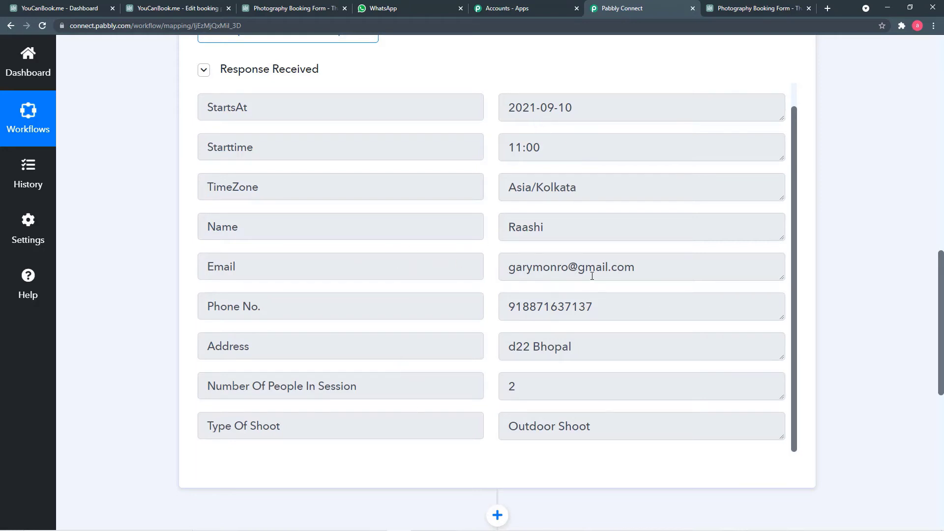
{"action": "scroll", "coordinate": [611, 256], "scroll_direction": "up", "scroll_amount": 1}
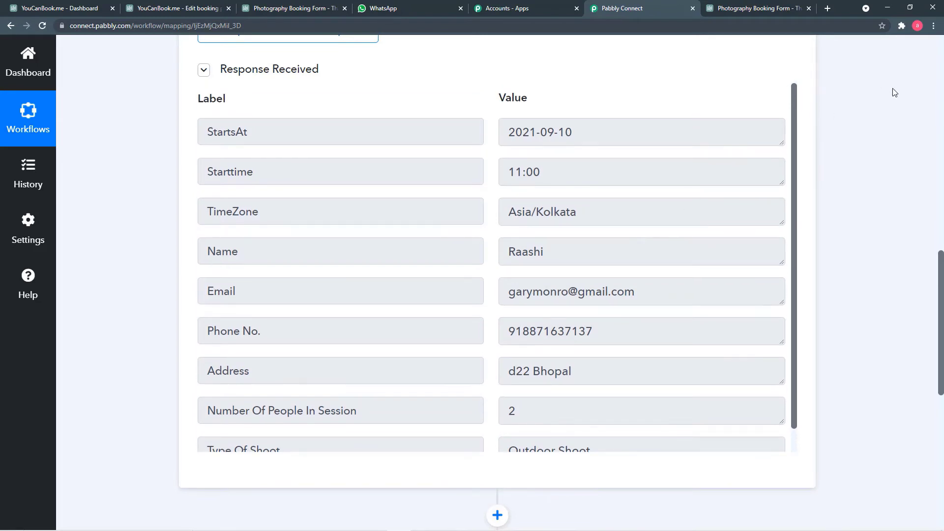
{"action": "scroll", "coordinate": [856, 138], "scroll_direction": "down", "scroll_amount": 5}
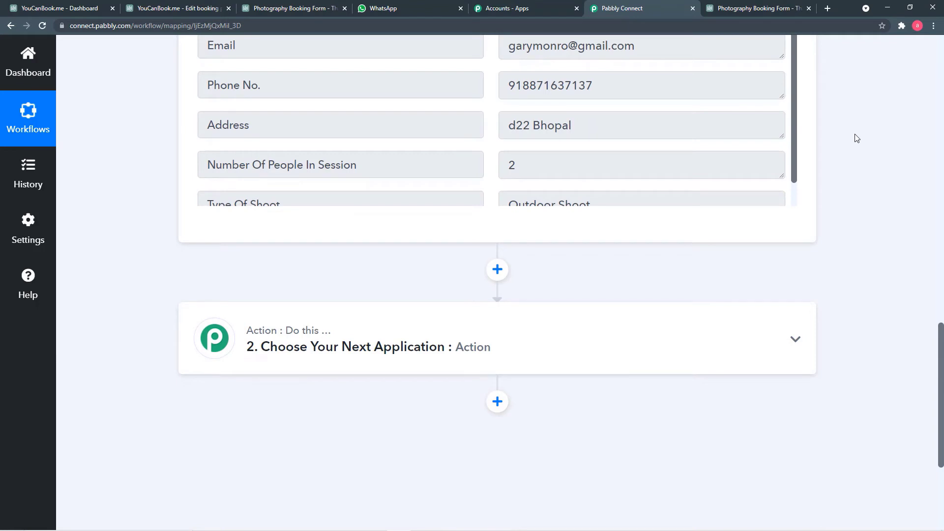
{"action": "scroll", "coordinate": [857, 139], "scroll_direction": "down", "scroll_amount": 2}
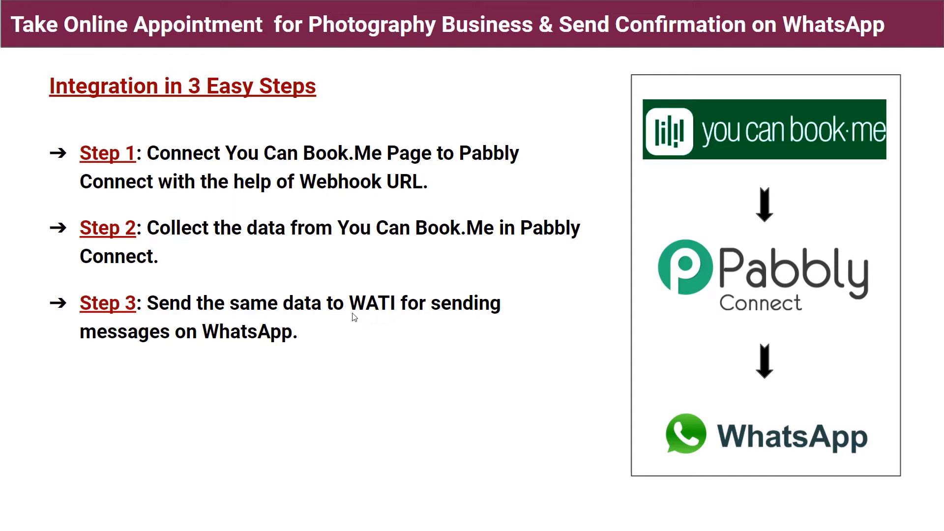
{"action": "key", "text": "alt+Tab"}
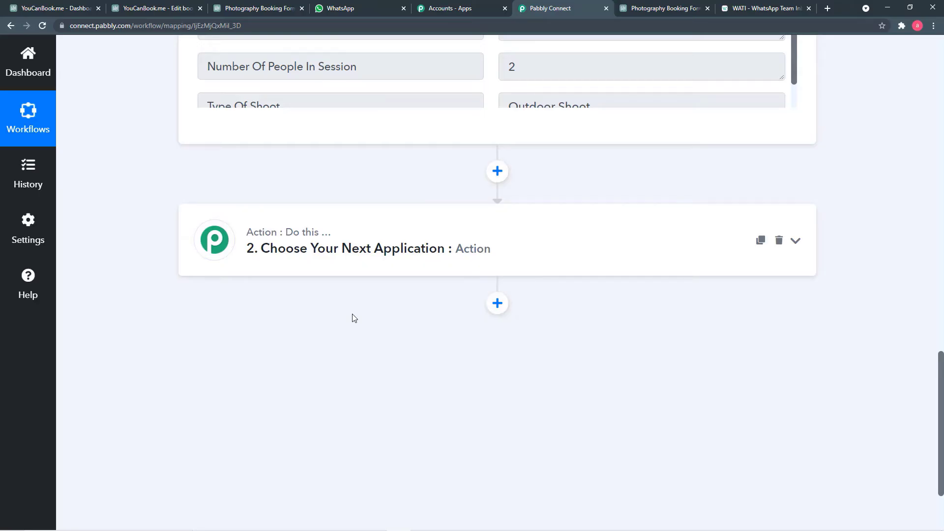
Step: Choose WATI as the app for the second action step
{"action": "left_click", "coordinate": [335, 242]}
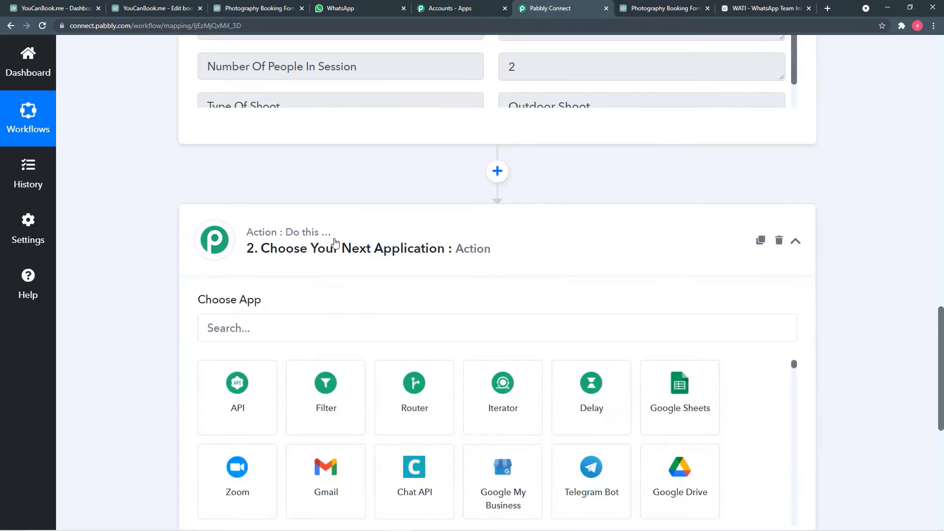
{"action": "left_click", "coordinate": [305, 323]}
{"action": "type", "text": "wa"}
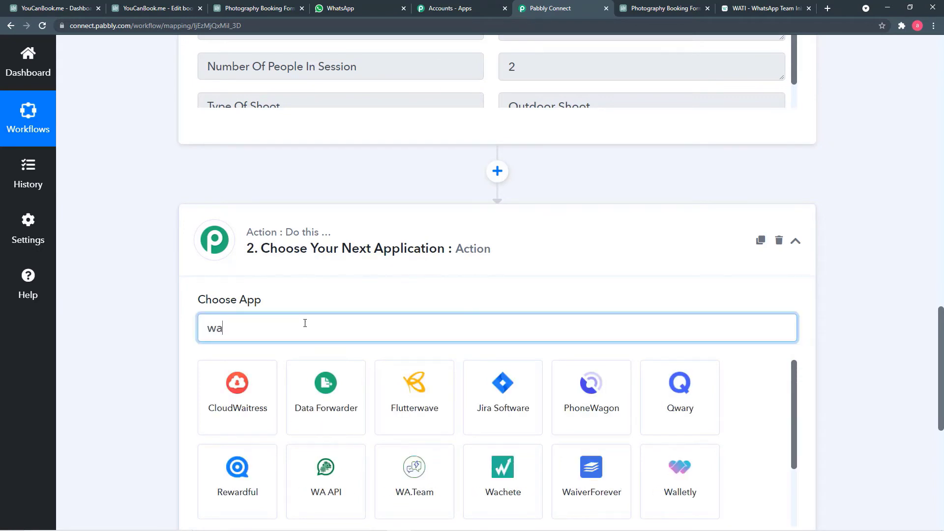
{"action": "type", "text": "ti"}
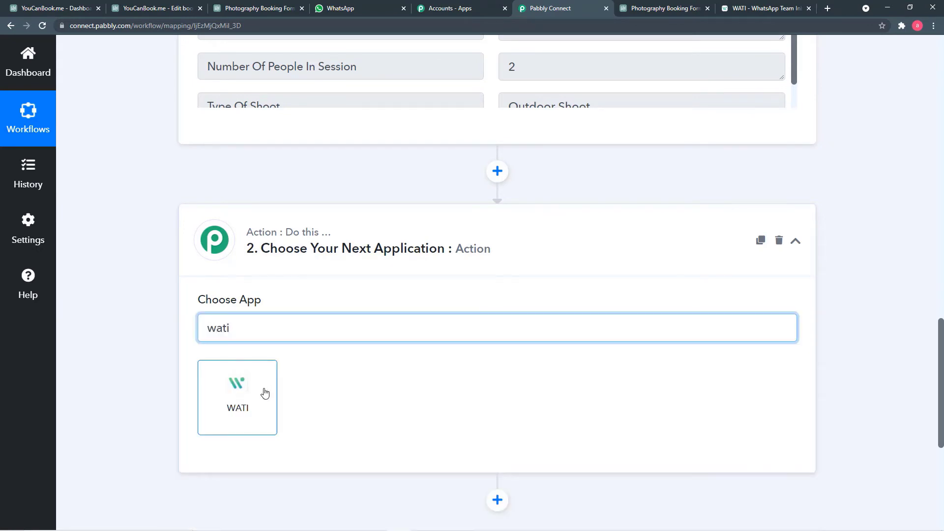
{"action": "left_click", "coordinate": [262, 392]}
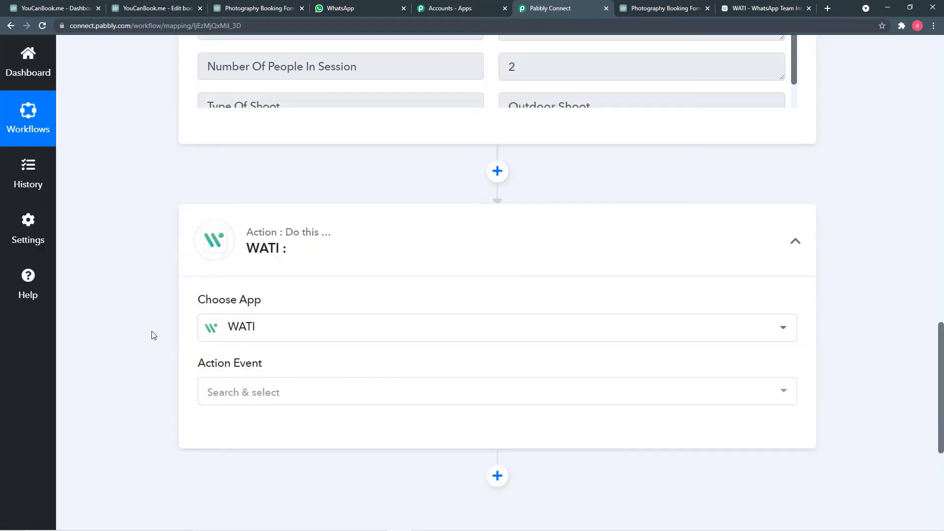
Step: Set the WATI Action Event to Send Template Message
{"action": "scroll", "coordinate": [153, 334], "scroll_direction": "down", "scroll_amount": 1}
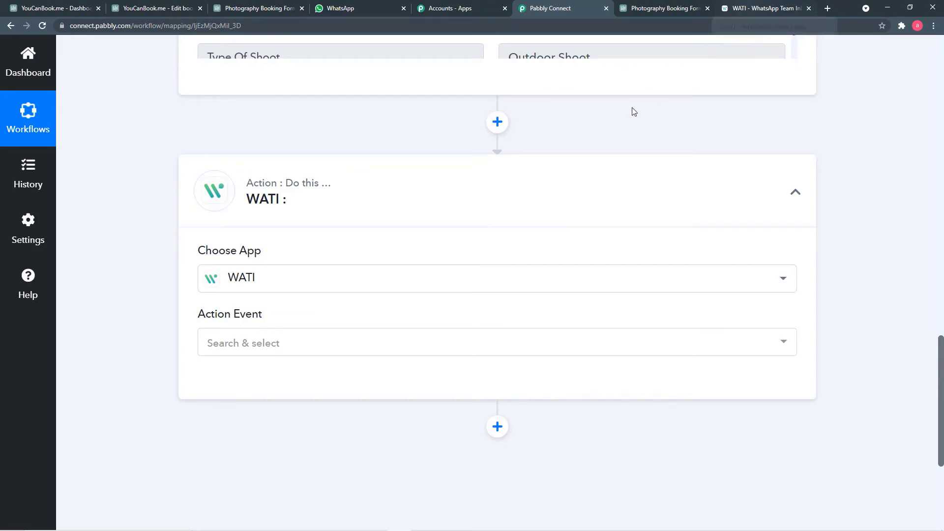
{"action": "scroll", "coordinate": [362, 207], "scroll_direction": "down", "scroll_amount": 1}
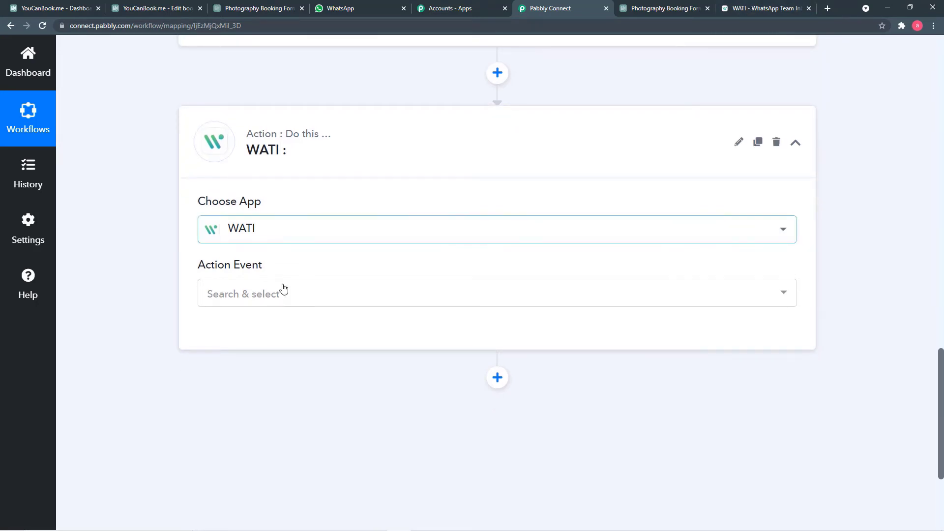
{"action": "scroll", "coordinate": [320, 256], "scroll_direction": "down", "scroll_amount": 1}
{"action": "scroll", "coordinate": [320, 256], "scroll_direction": "down", "scroll_amount": 1}
{"action": "left_click", "coordinate": [317, 253]}
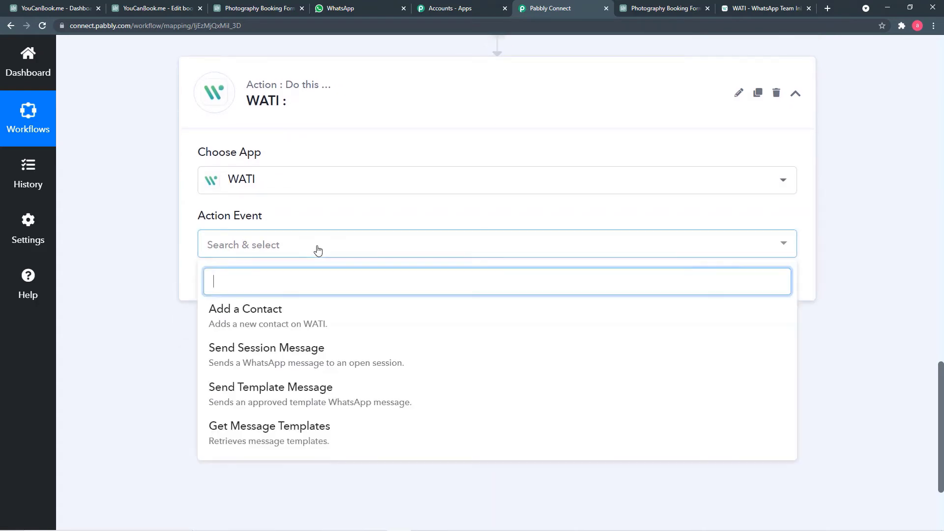
{"action": "left_click", "coordinate": [271, 387]}
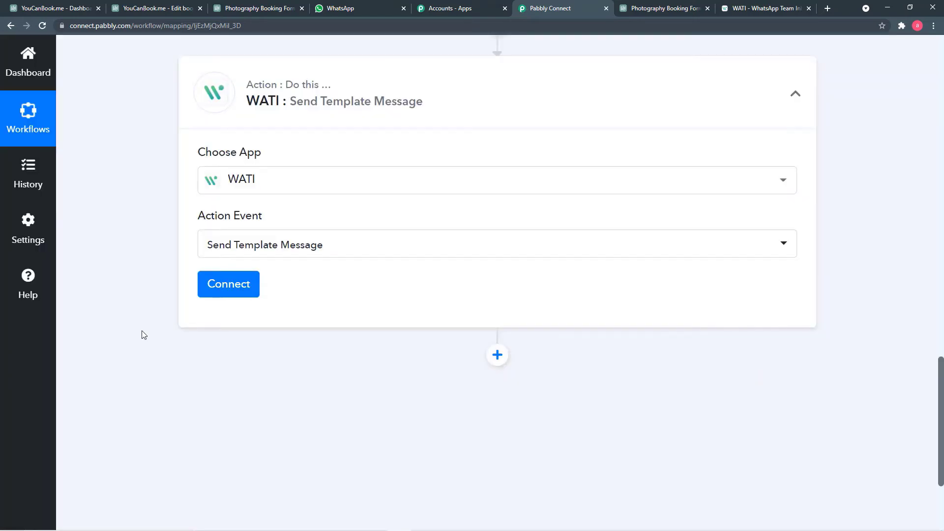
Step: Start a new WATI connection named WATI #21, then bring up the WATI dashboard for credentials
{"action": "left_click", "coordinate": [236, 292]}
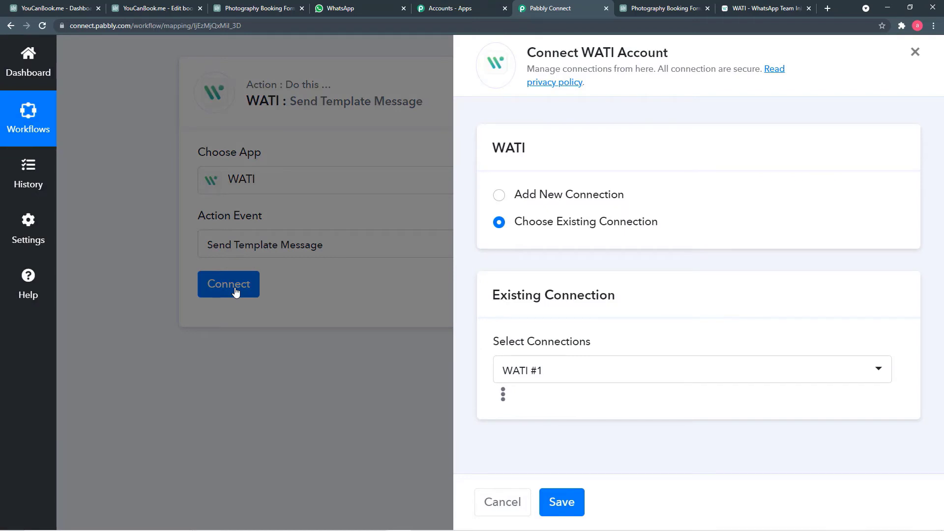
{"action": "left_click", "coordinate": [499, 205]}
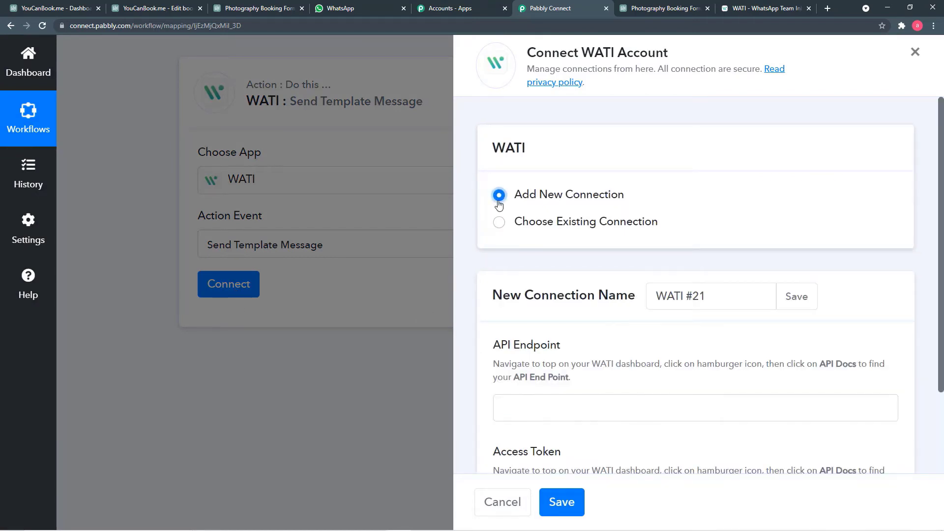
{"action": "scroll", "coordinate": [514, 248], "scroll_direction": "down", "scroll_amount": 2}
{"action": "scroll", "coordinate": [515, 249], "scroll_direction": "down", "scroll_amount": 1}
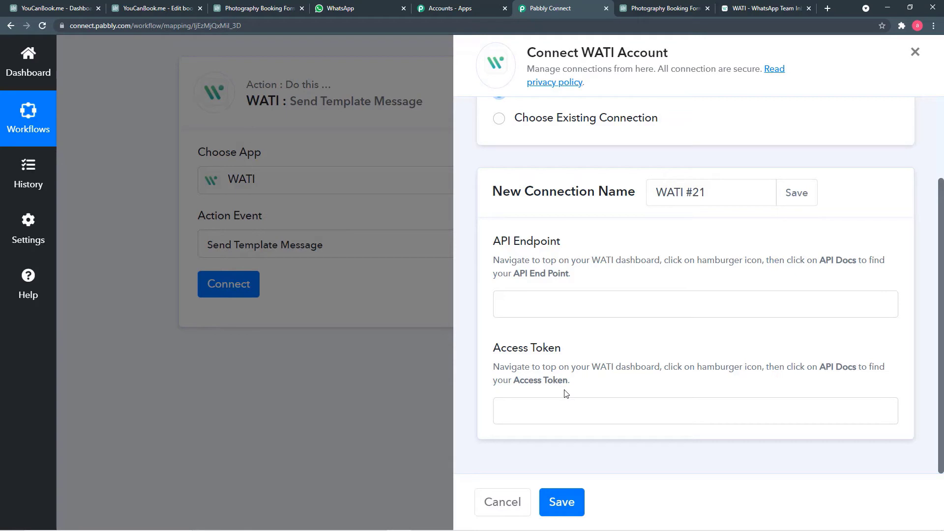
{"action": "left_click", "coordinate": [748, 11]}
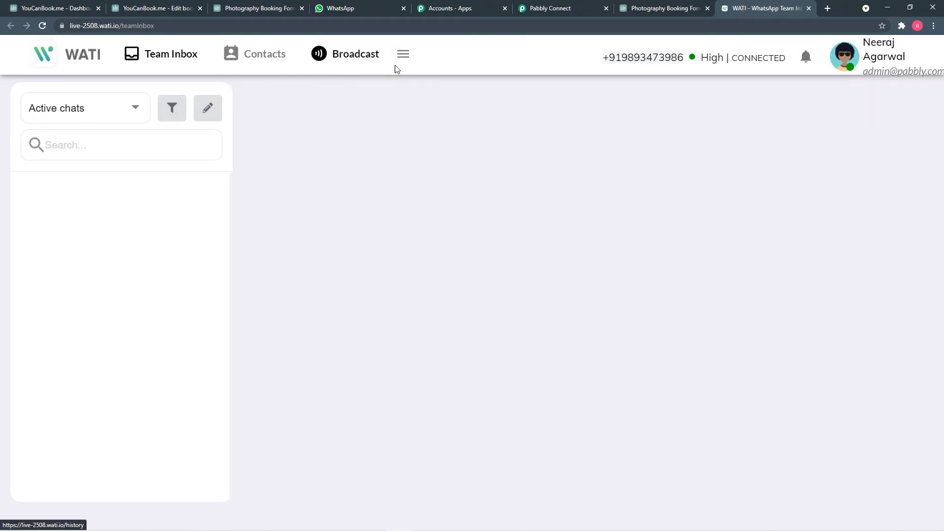
Step: Copy the API endpoint from WATI's API Docs into Pabbly's API Endpoint field
{"action": "left_click", "coordinate": [403, 56]}
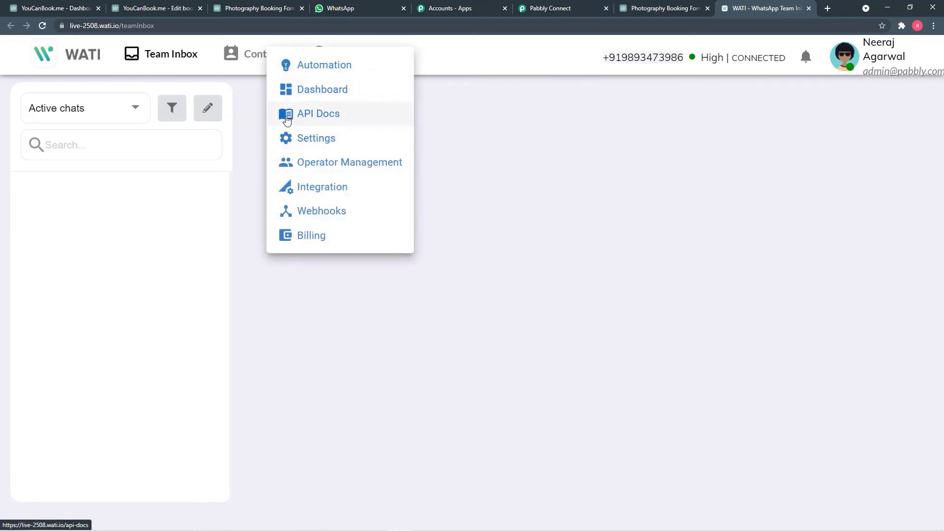
{"action": "left_click", "coordinate": [336, 120]}
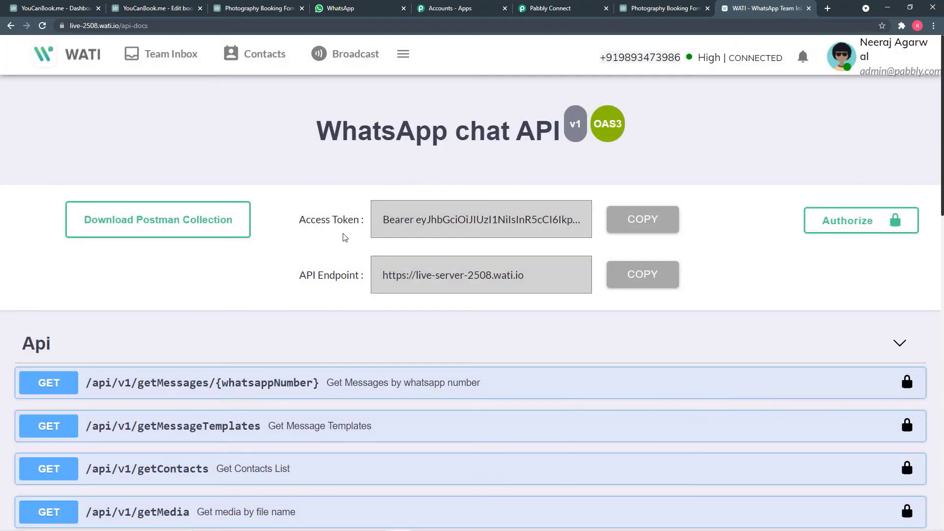
{"action": "left_click", "coordinate": [641, 278]}
{"action": "left_click", "coordinate": [547, 13]}
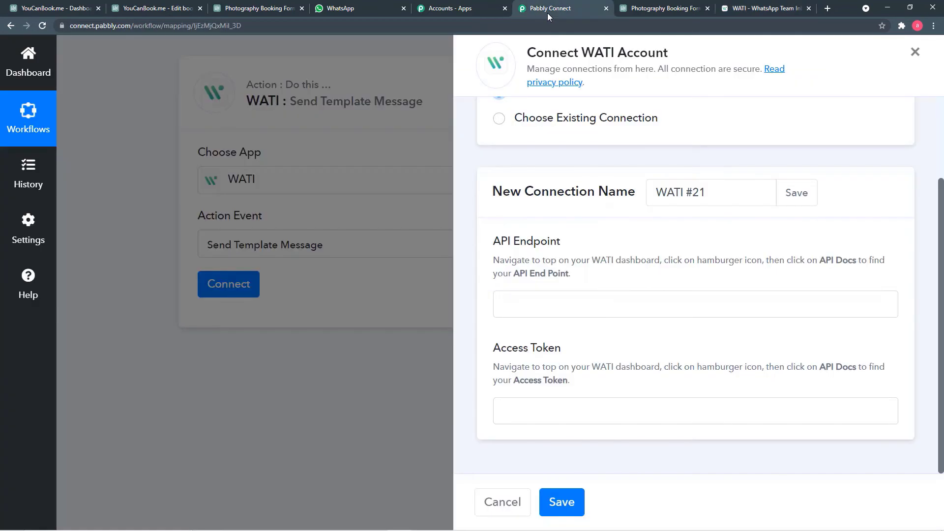
{"action": "right_click", "coordinate": [547, 306]}
{"action": "left_click", "coordinate": [581, 381]}
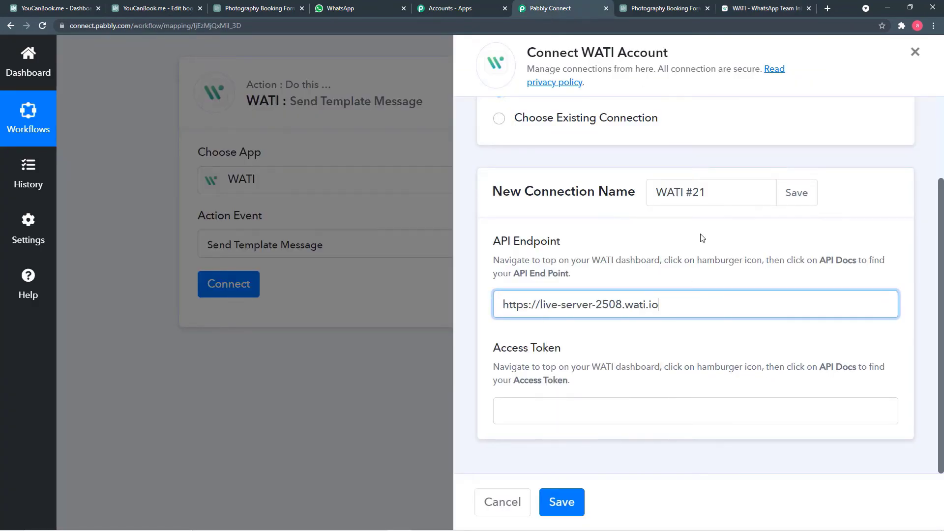
Step: Paste WATI's access token into the Access Token field and save the connection
{"action": "left_click", "coordinate": [742, 10]}
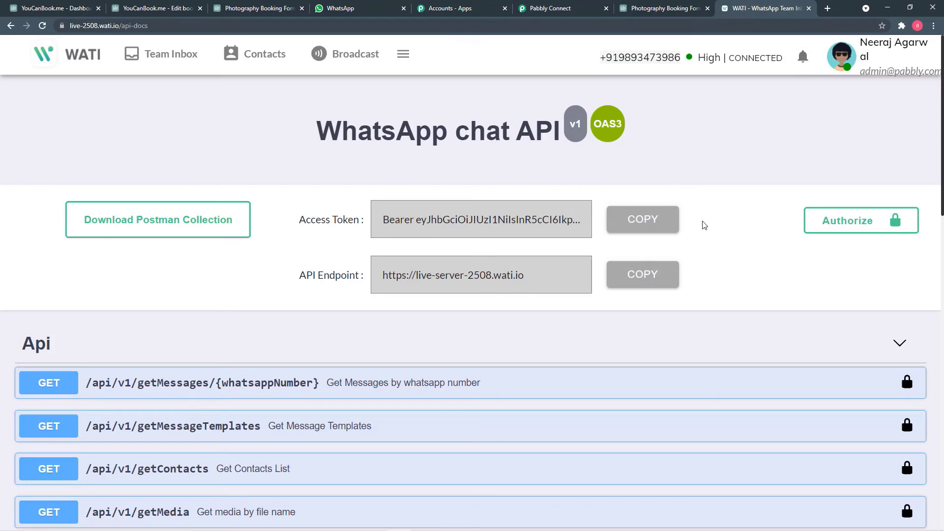
{"action": "left_click", "coordinate": [640, 222]}
{"action": "left_click", "coordinate": [544, 13]}
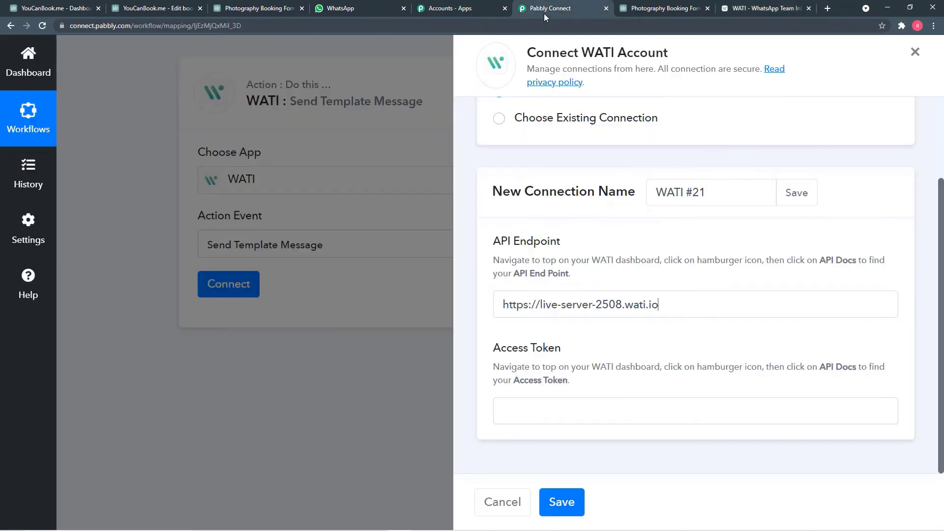
{"action": "right_click", "coordinate": [562, 412]}
{"action": "left_click", "coordinate": [587, 335]}
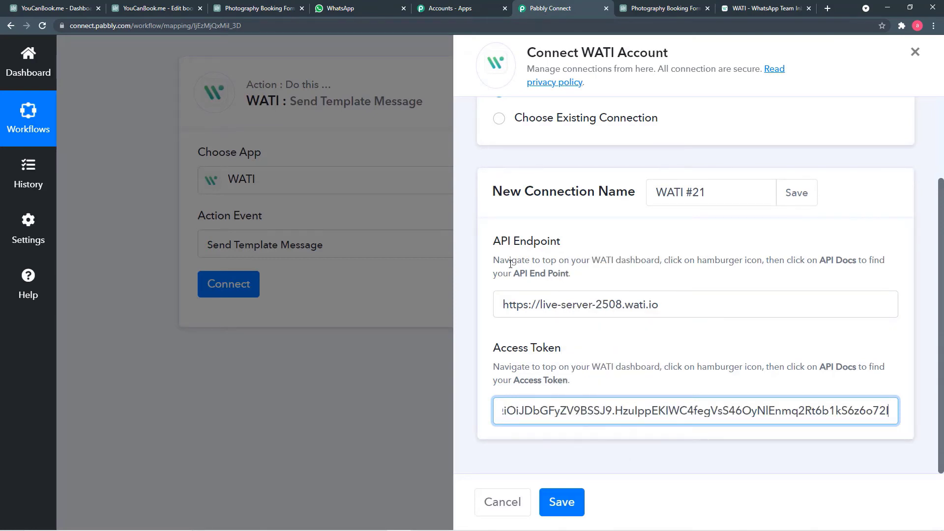
{"action": "left_click", "coordinate": [562, 507]}
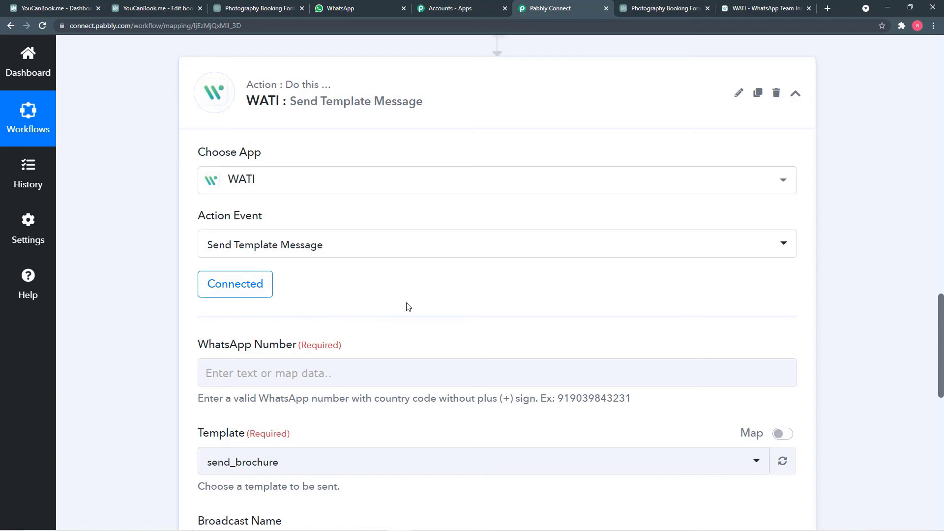
Step: Map WhatsApp Number to the YouCanBook.Me New Booking's Phone No., then return to WATI's API docs
{"action": "scroll", "coordinate": [421, 298], "scroll_direction": "down", "scroll_amount": 5}
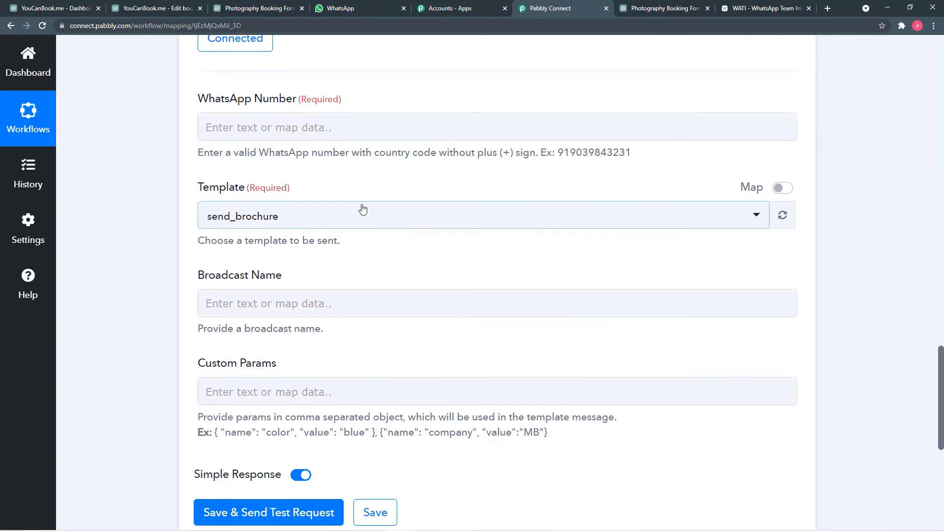
{"action": "left_click", "coordinate": [305, 124]}
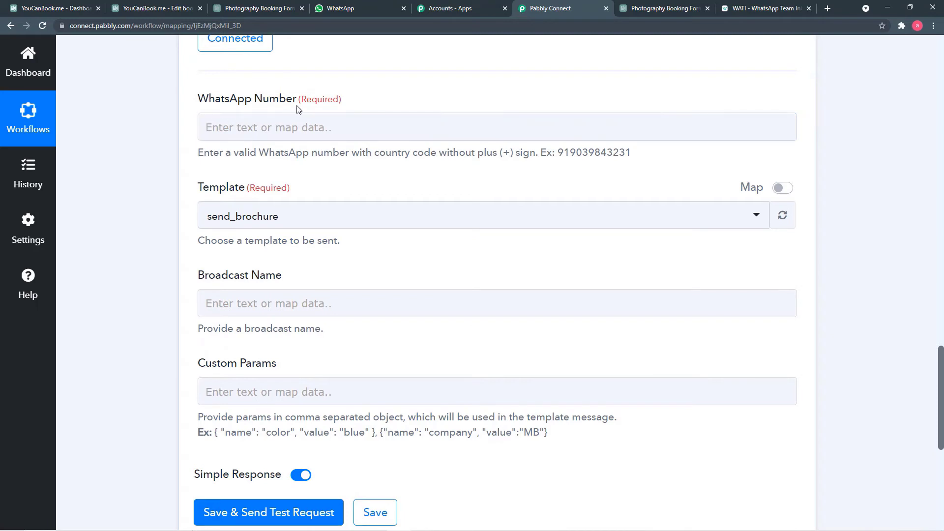
{"action": "left_click", "coordinate": [358, 132]}
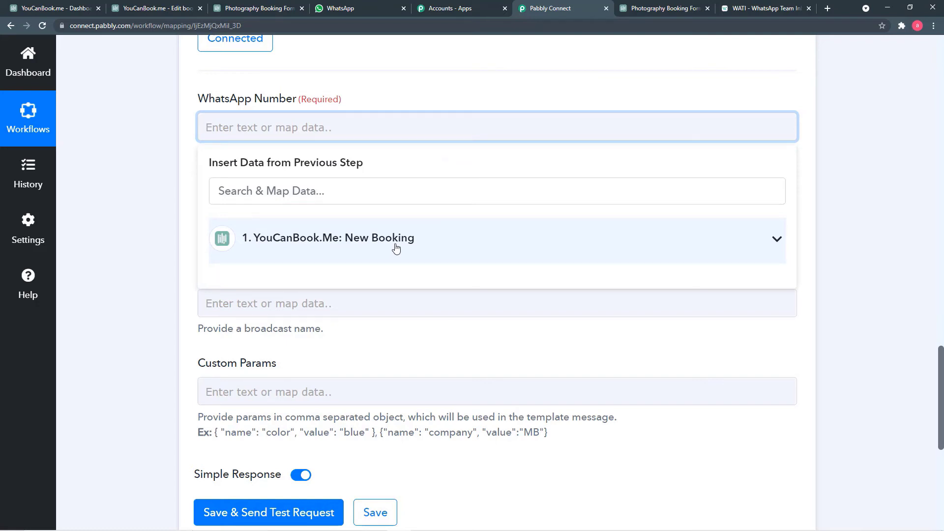
{"action": "scroll", "coordinate": [167, 170], "scroll_direction": "up", "scroll_amount": 10}
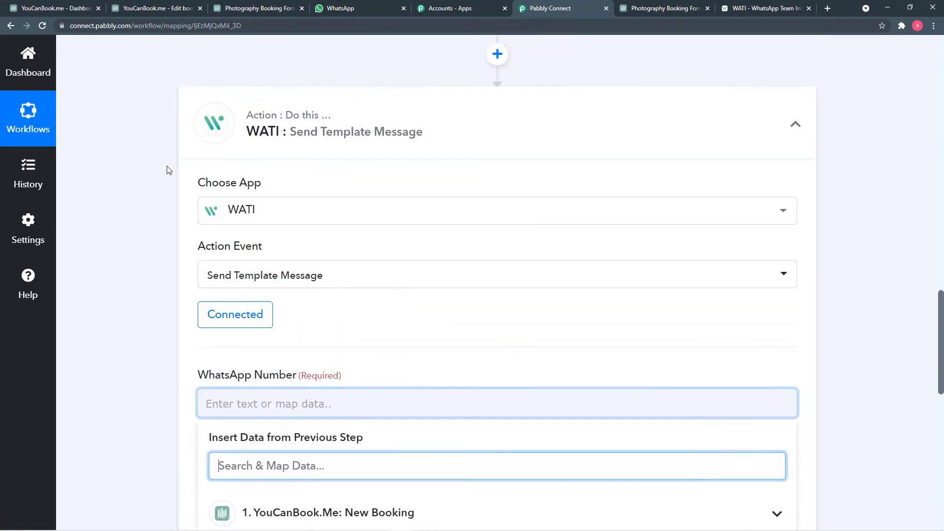
{"action": "scroll", "coordinate": [167, 170], "scroll_direction": "up", "scroll_amount": 5}
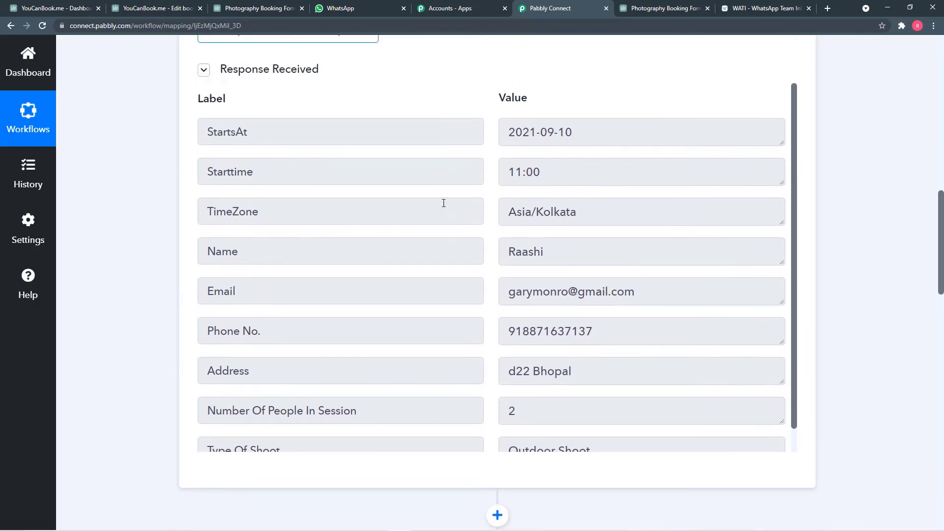
{"action": "scroll", "coordinate": [246, 268], "scroll_direction": "down", "scroll_amount": 2}
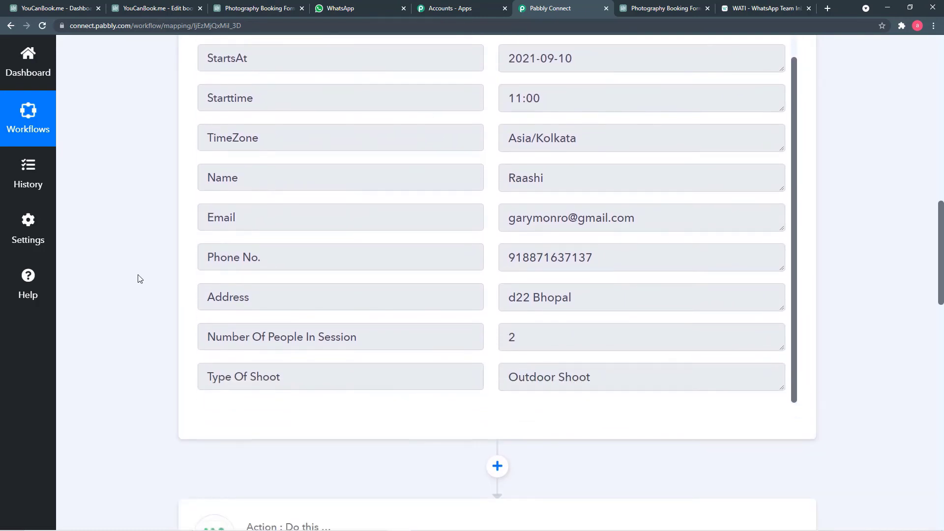
{"action": "scroll", "coordinate": [140, 279], "scroll_direction": "down", "scroll_amount": 12}
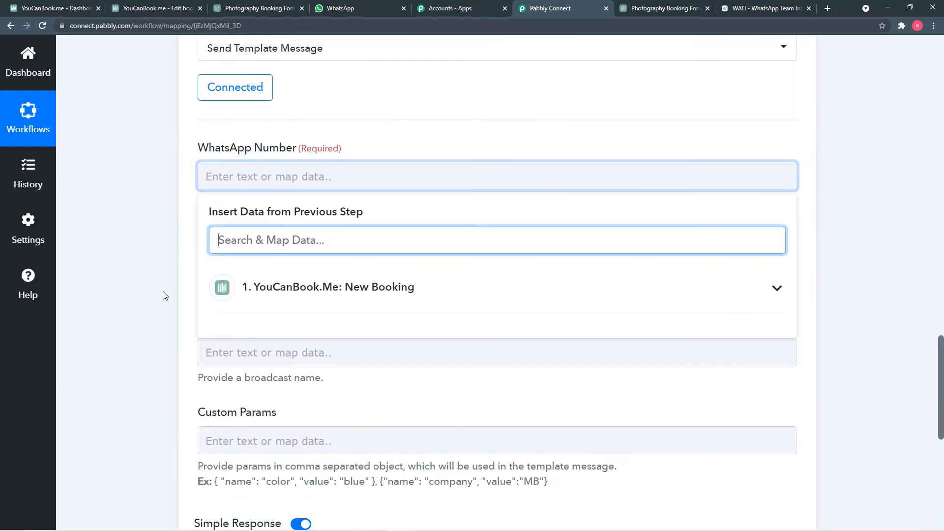
{"action": "left_click", "coordinate": [355, 288]}
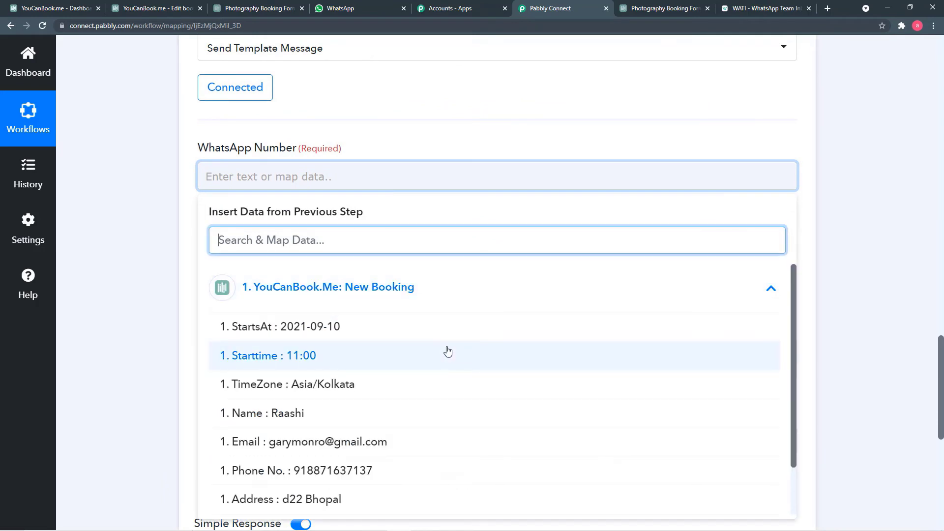
{"action": "scroll", "coordinate": [447, 351], "scroll_direction": "down", "scroll_amount": 1}
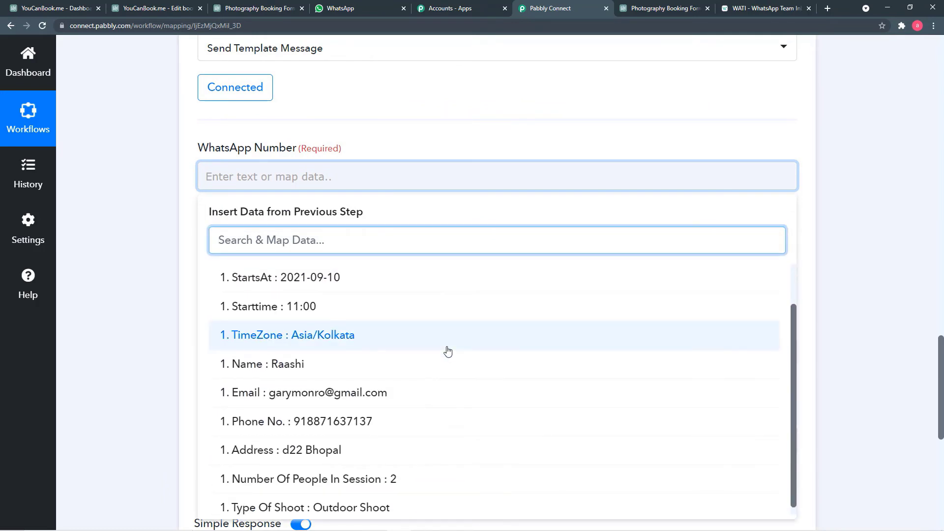
{"action": "left_click", "coordinate": [344, 423]}
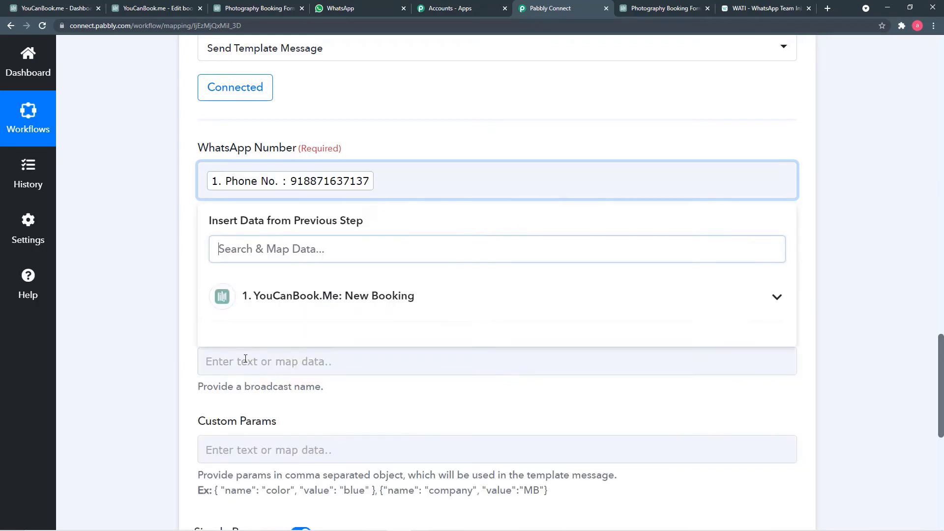
{"action": "left_click", "coordinate": [148, 312]}
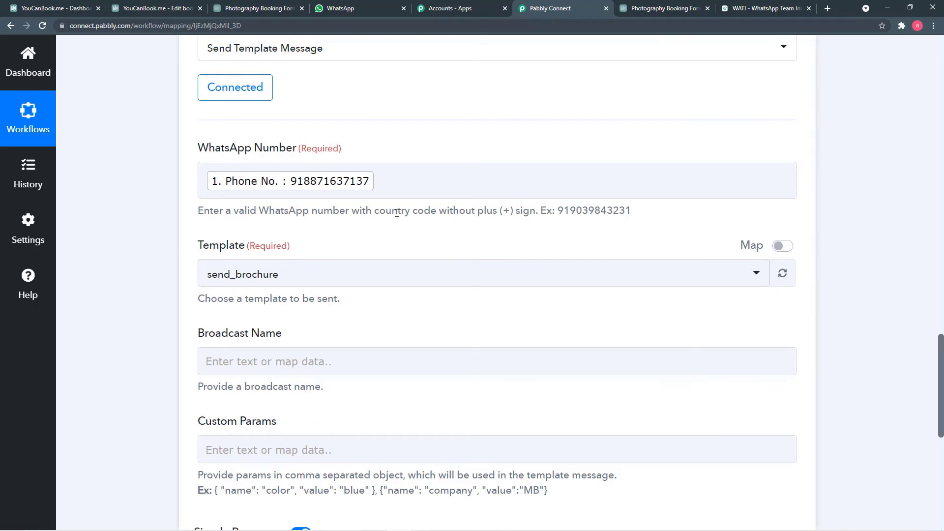
{"action": "scroll", "coordinate": [397, 212], "scroll_direction": "down", "scroll_amount": 1}
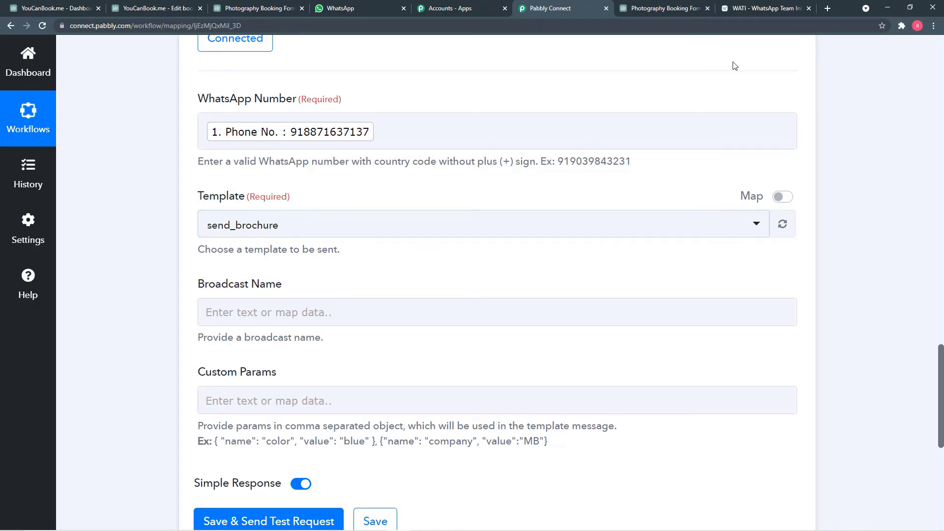
{"action": "left_click", "coordinate": [757, 9]}
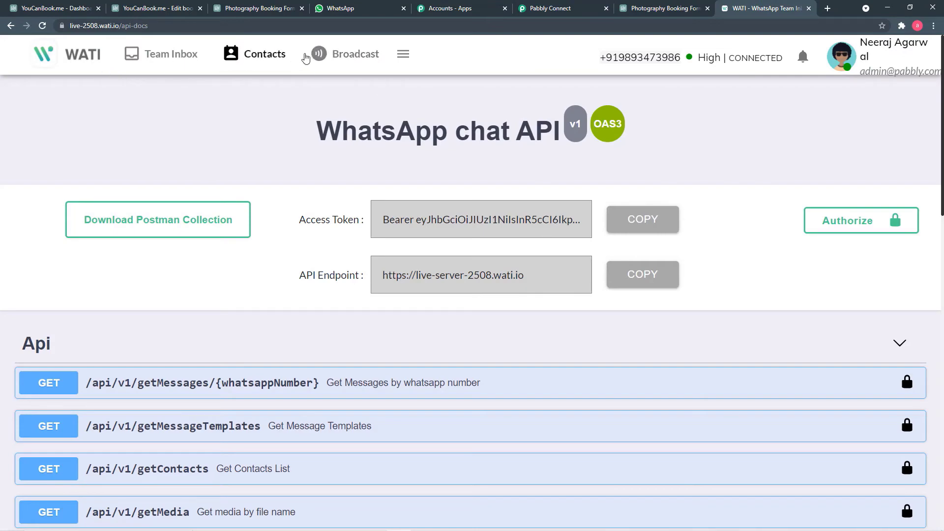
Step: Open WATI's Broadcast > Template Messages list of approved templates like send_brochure and booking_confirmation
{"action": "left_click", "coordinate": [344, 54]}
{"action": "left_click", "coordinate": [77, 201]}
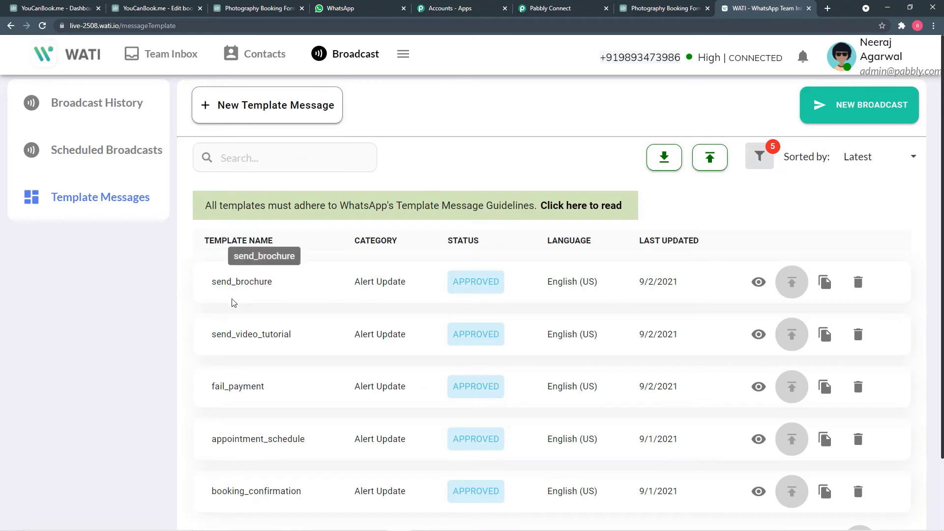
{"action": "scroll", "coordinate": [241, 310], "scroll_direction": "down", "scroll_amount": 3}
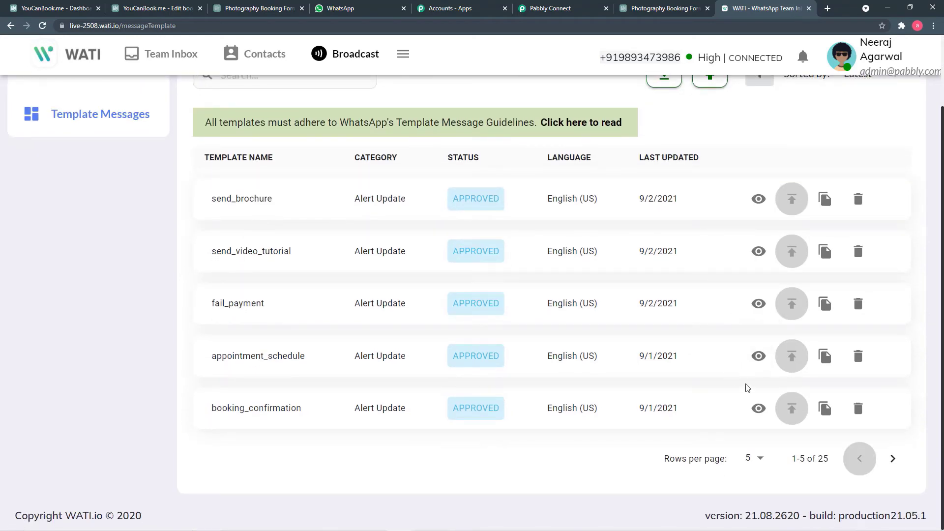
{"action": "left_click", "coordinate": [759, 408]}
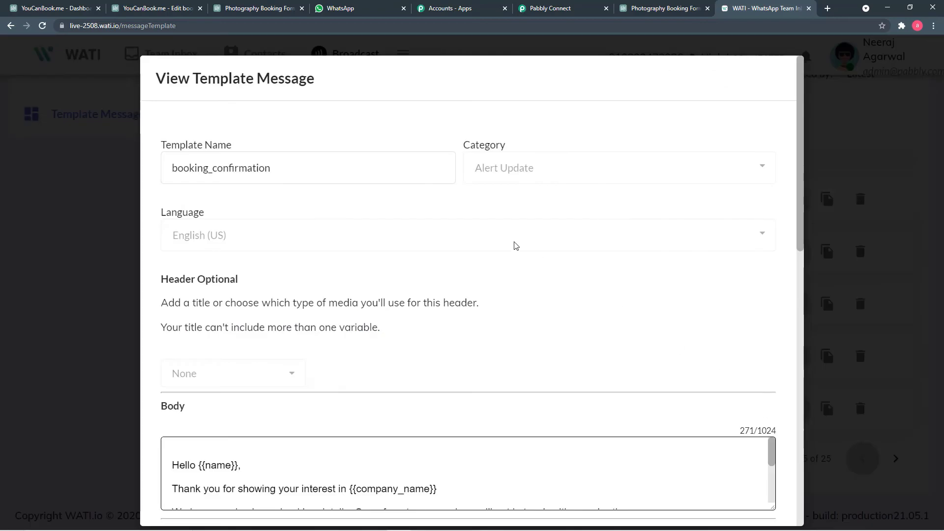
{"action": "scroll", "coordinate": [516, 245], "scroll_direction": "down", "scroll_amount": 1}
{"action": "scroll", "coordinate": [516, 245], "scroll_direction": "down", "scroll_amount": 1}
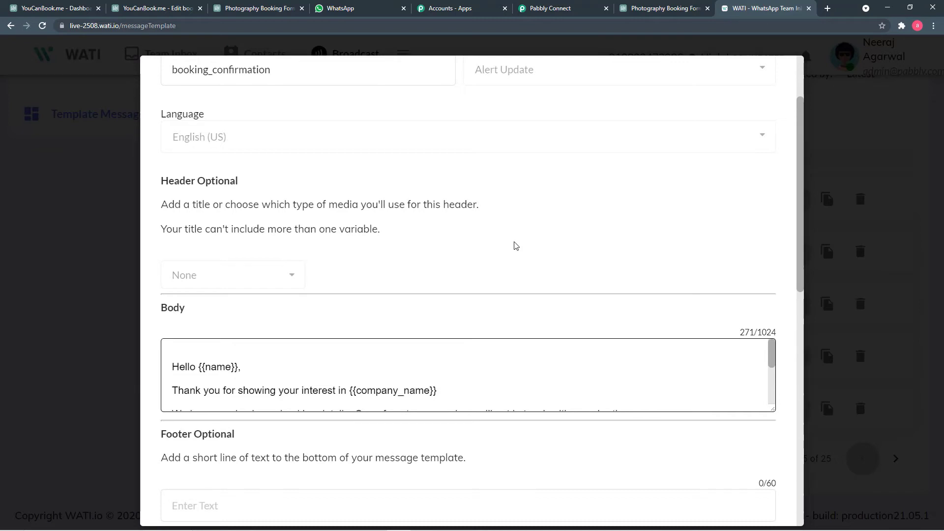
{"action": "scroll", "coordinate": [531, 246], "scroll_direction": "down", "scroll_amount": 1}
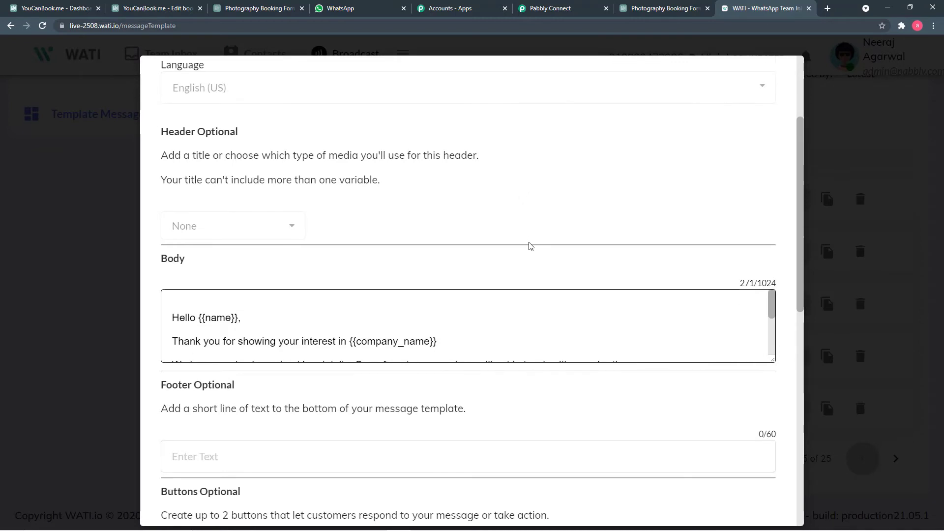
{"action": "scroll", "coordinate": [496, 226], "scroll_direction": "up", "scroll_amount": 3}
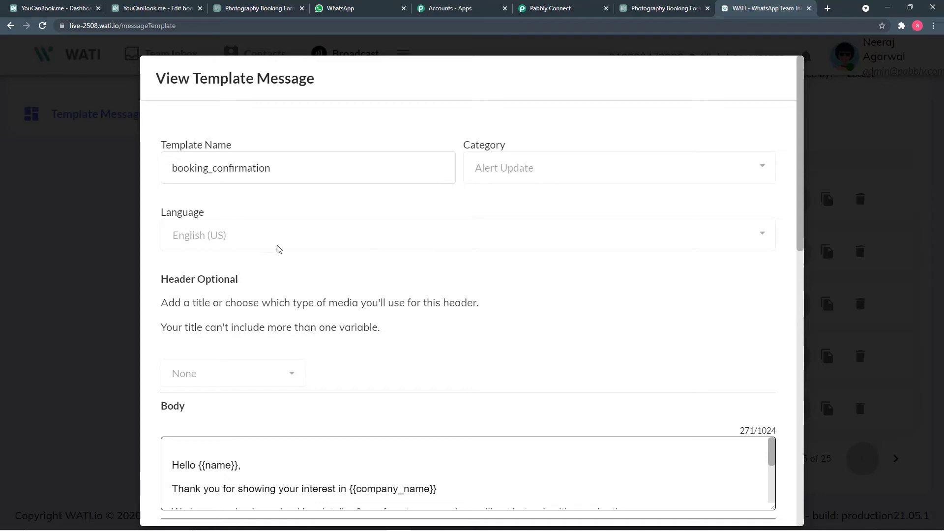
{"action": "scroll", "coordinate": [370, 265], "scroll_direction": "down", "scroll_amount": 2}
{"action": "scroll", "coordinate": [418, 295], "scroll_direction": "down", "scroll_amount": 1}
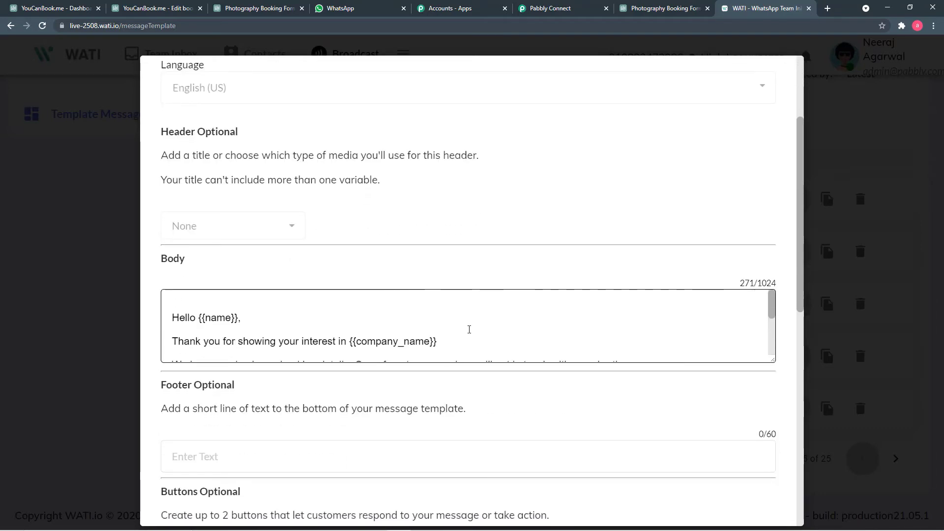
{"action": "scroll", "coordinate": [471, 330], "scroll_direction": "down", "scroll_amount": 3}
{"action": "scroll", "coordinate": [472, 330], "scroll_direction": "up", "scroll_amount": 1}
{"action": "scroll", "coordinate": [471, 328], "scroll_direction": "up", "scroll_amount": 2}
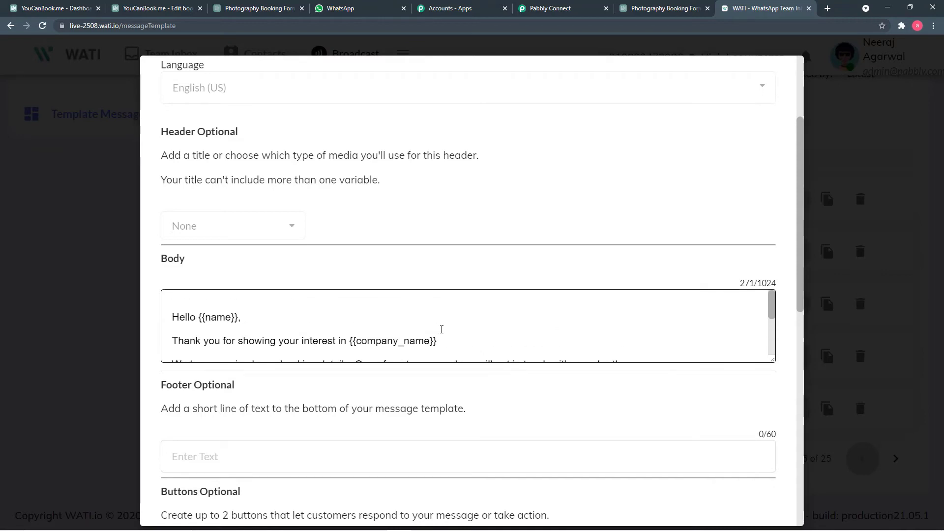
{"action": "scroll", "coordinate": [442, 329], "scroll_direction": "down", "scroll_amount": 2}
{"action": "scroll", "coordinate": [441, 329], "scroll_direction": "up", "scroll_amount": 2}
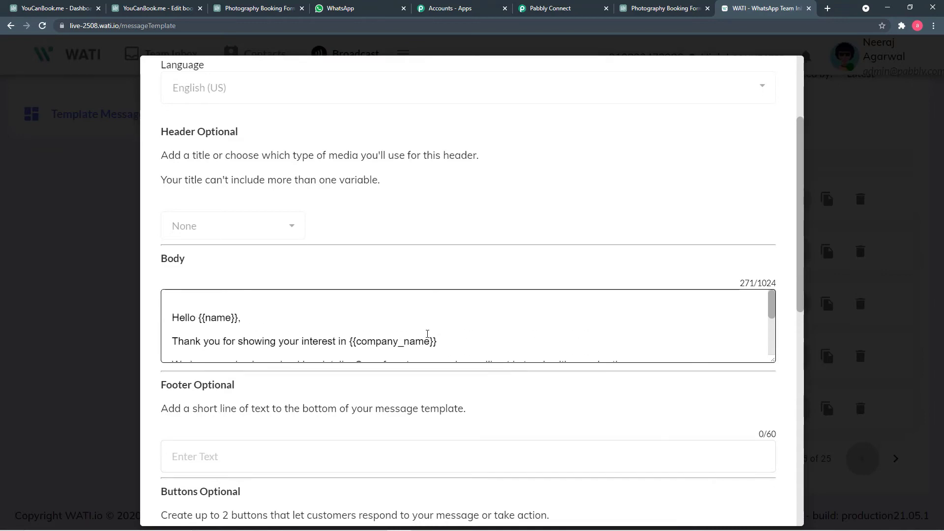
{"action": "left_click", "coordinate": [66, 306]}
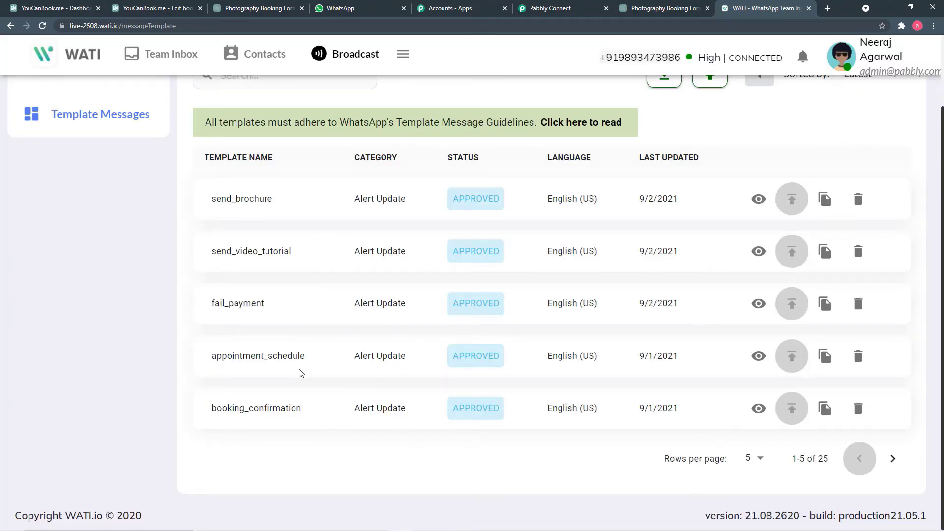
Step: Preview the appointment_schedule template's body text in WATI, then go back to the Pabbly Connect step
{"action": "left_click", "coordinate": [759, 356]}
{"action": "scroll", "coordinate": [516, 251], "scroll_direction": "down", "scroll_amount": 2}
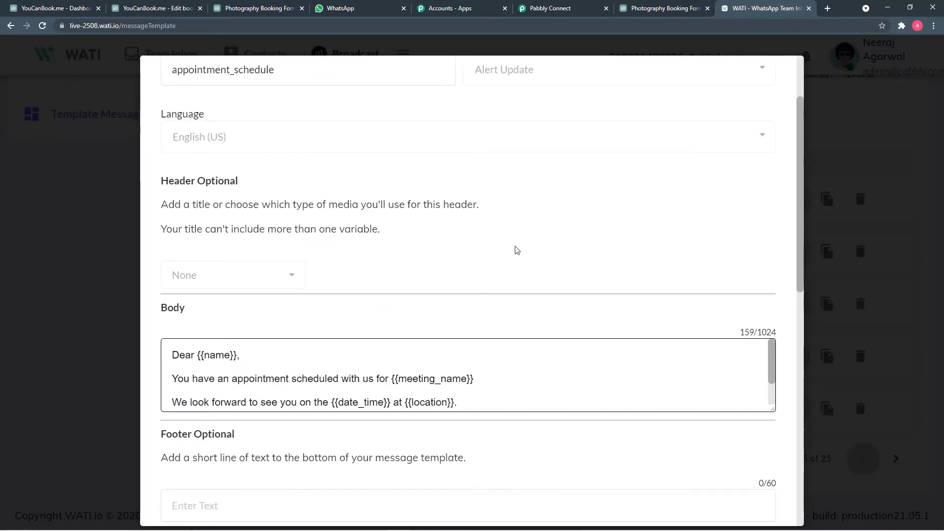
{"action": "scroll", "coordinate": [520, 354], "scroll_direction": "down", "scroll_amount": 1}
{"action": "scroll", "coordinate": [520, 355], "scroll_direction": "up", "scroll_amount": 1}
{"action": "scroll", "coordinate": [379, 383], "scroll_direction": "down", "scroll_amount": 1}
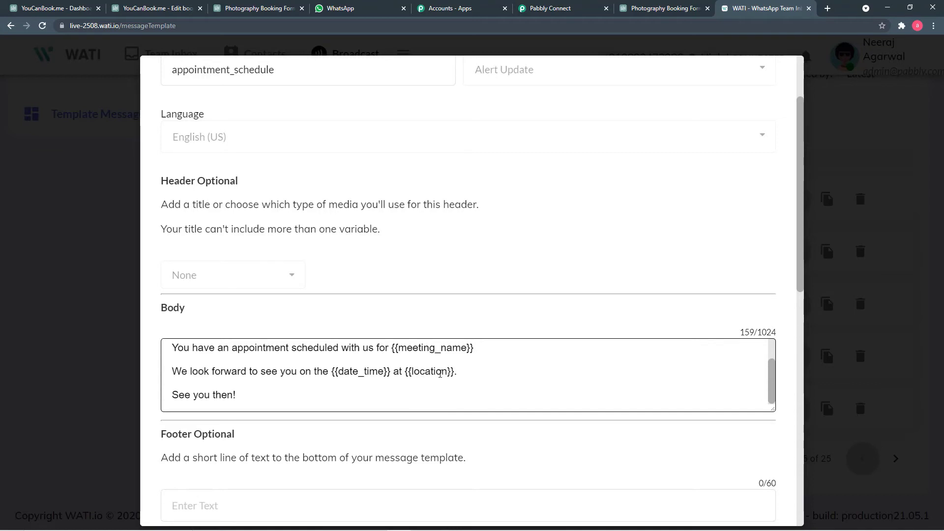
{"action": "scroll", "coordinate": [463, 373], "scroll_direction": "up", "scroll_amount": 1}
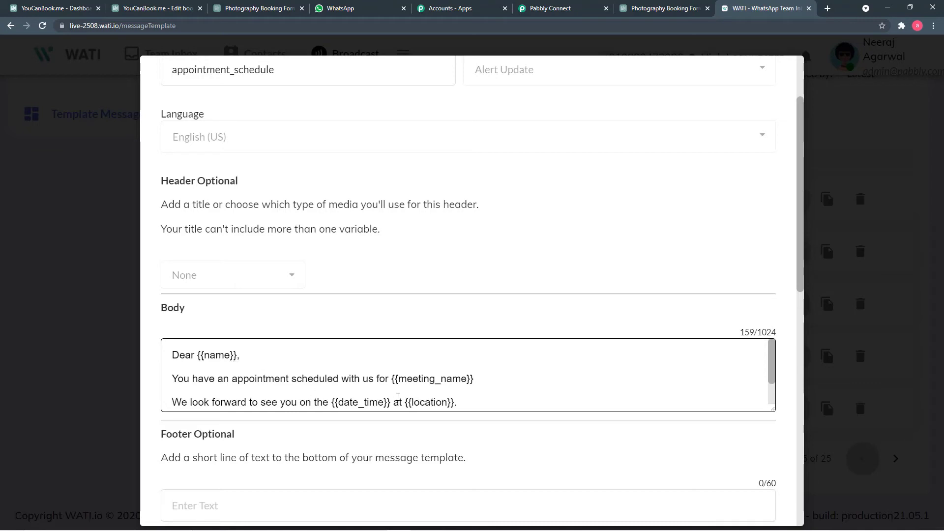
{"action": "scroll", "coordinate": [469, 379], "scroll_direction": "down", "scroll_amount": 1}
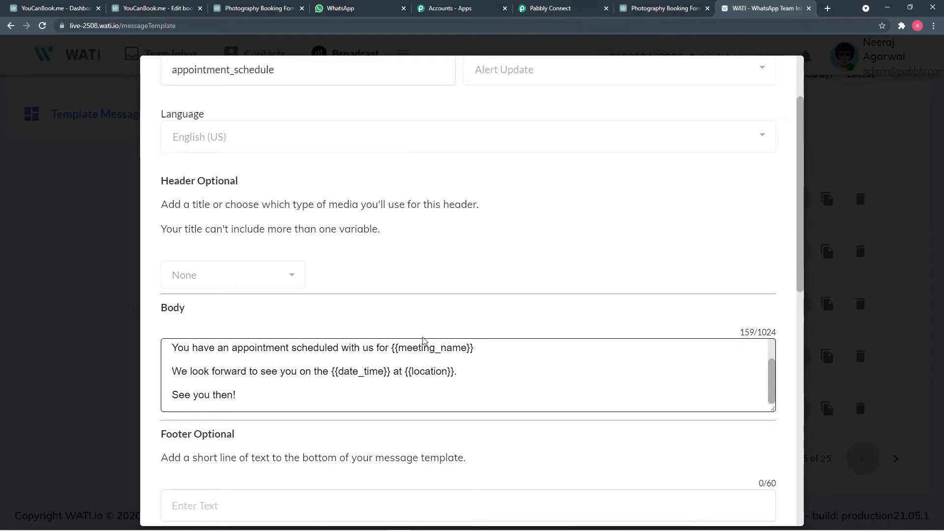
{"action": "left_click", "coordinate": [560, 9]}
{"action": "scroll", "coordinate": [437, 285], "scroll_direction": "down", "scroll_amount": 1}
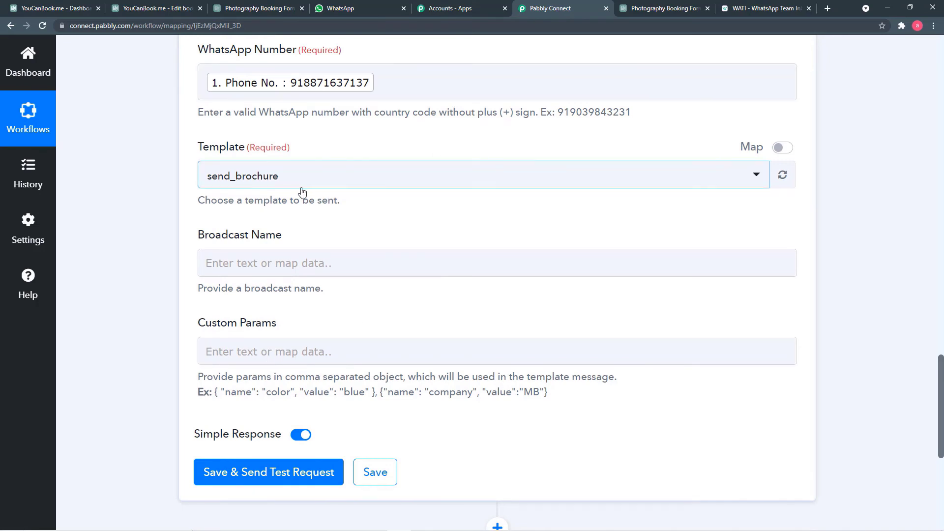
Step: Change the WATI step's Template from send_brochure to appointment_schedule, then return to WATI
{"action": "left_click", "coordinate": [333, 185]}
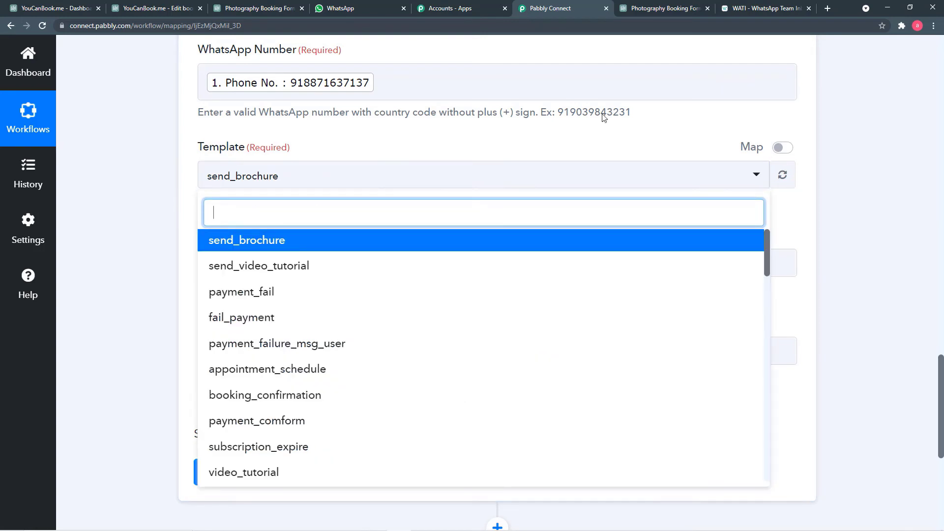
{"action": "left_click", "coordinate": [761, 8]}
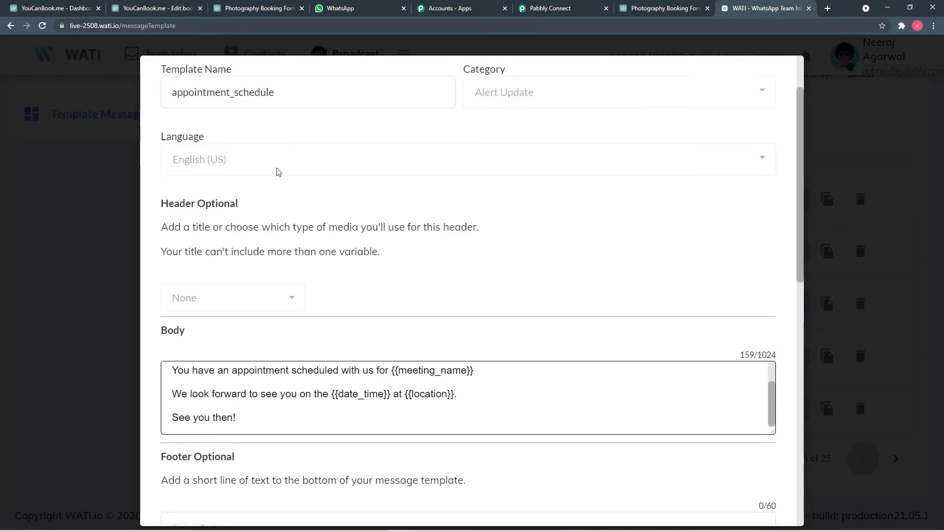
{"action": "scroll", "coordinate": [194, 179], "scroll_direction": "up", "scroll_amount": 2}
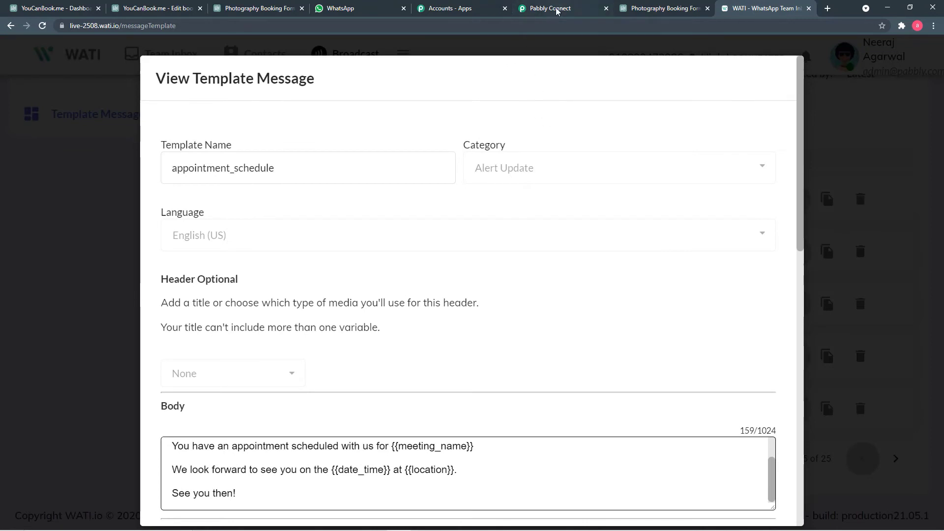
{"action": "left_click", "coordinate": [558, 10]}
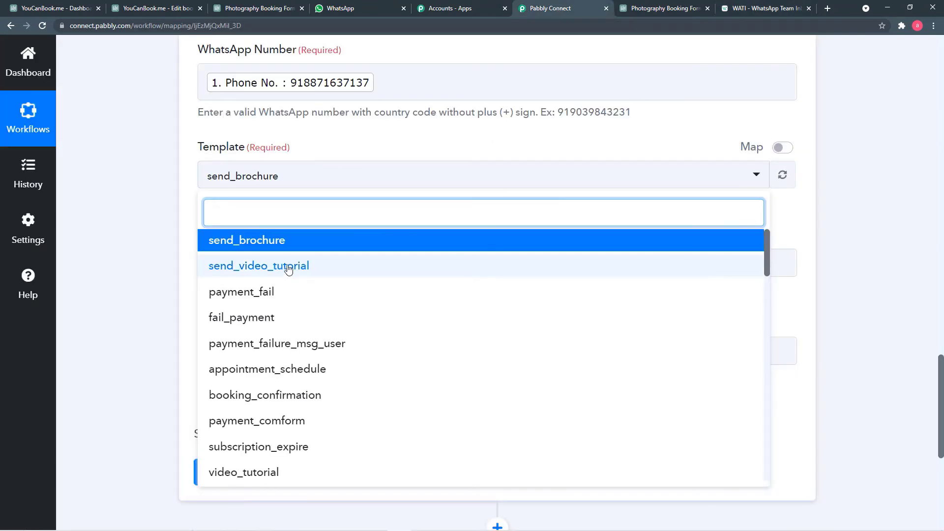
{"action": "left_click", "coordinate": [270, 371]}
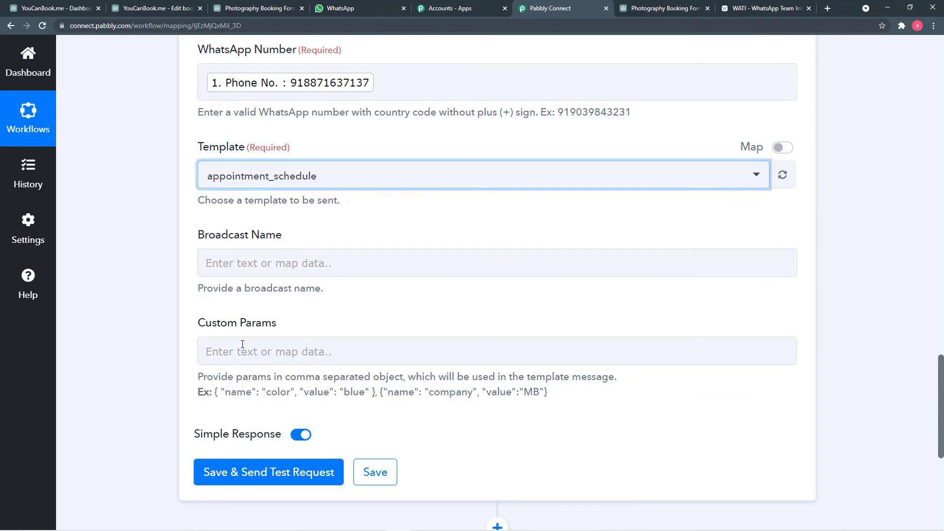
{"action": "left_click", "coordinate": [156, 222]}
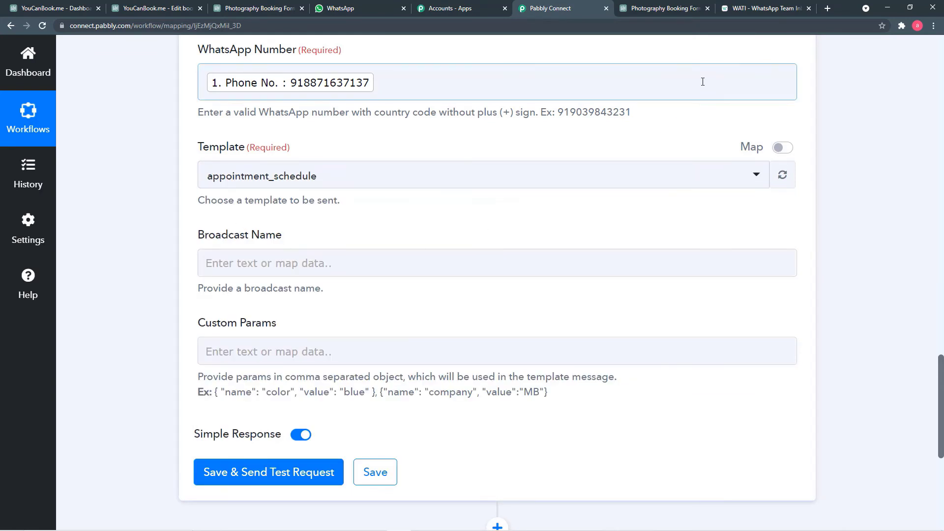
{"action": "left_click", "coordinate": [744, 11]}
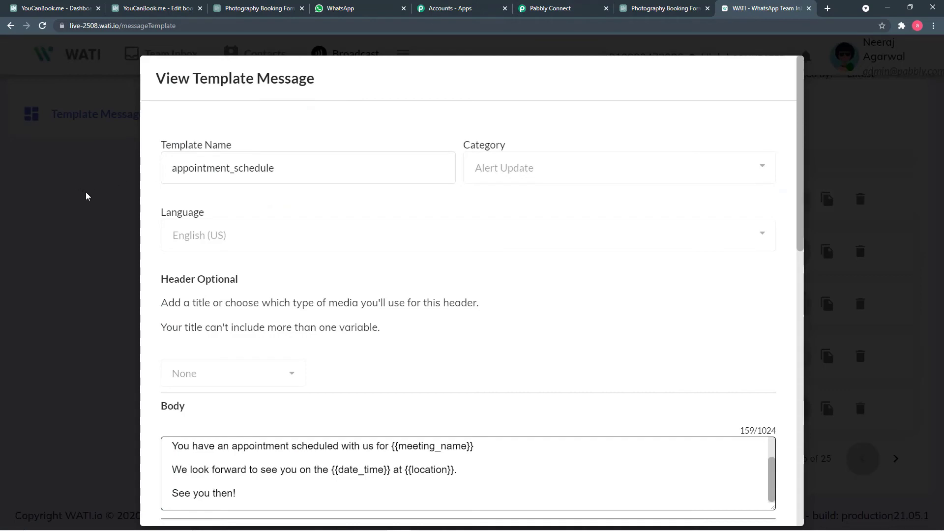
Step: Close the appointment_schedule preview and cancel a started New Template Message without saving
{"action": "left_click", "coordinate": [90, 197]}
{"action": "scroll", "coordinate": [217, 232], "scroll_direction": "up", "scroll_amount": 2}
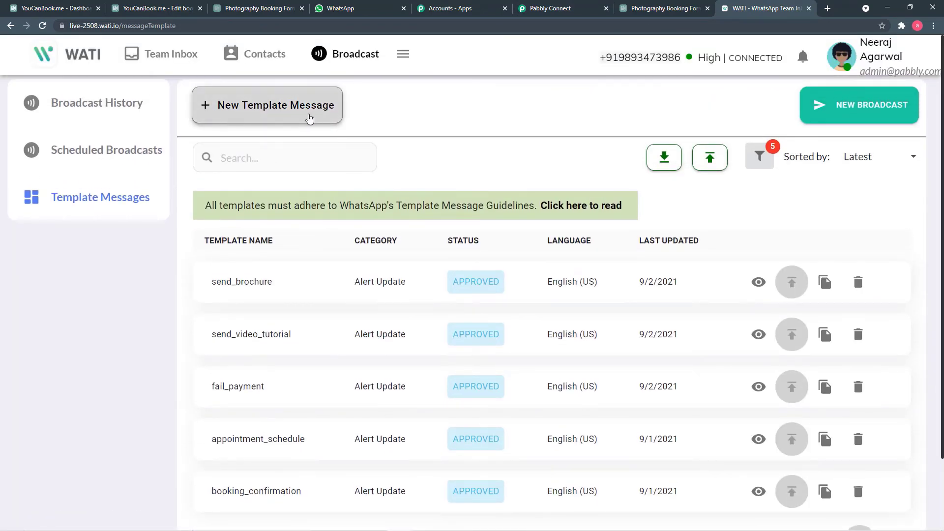
{"action": "left_click", "coordinate": [237, 113]}
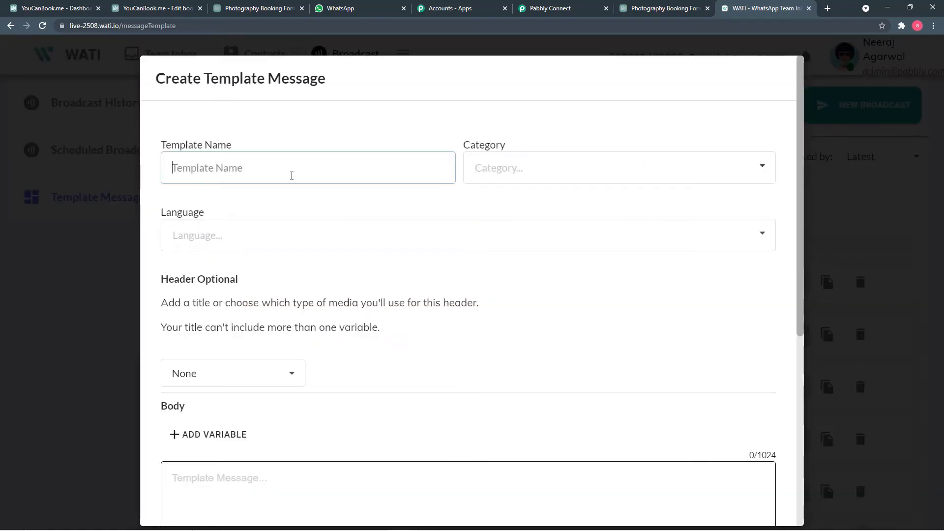
{"action": "left_click", "coordinate": [519, 181]}
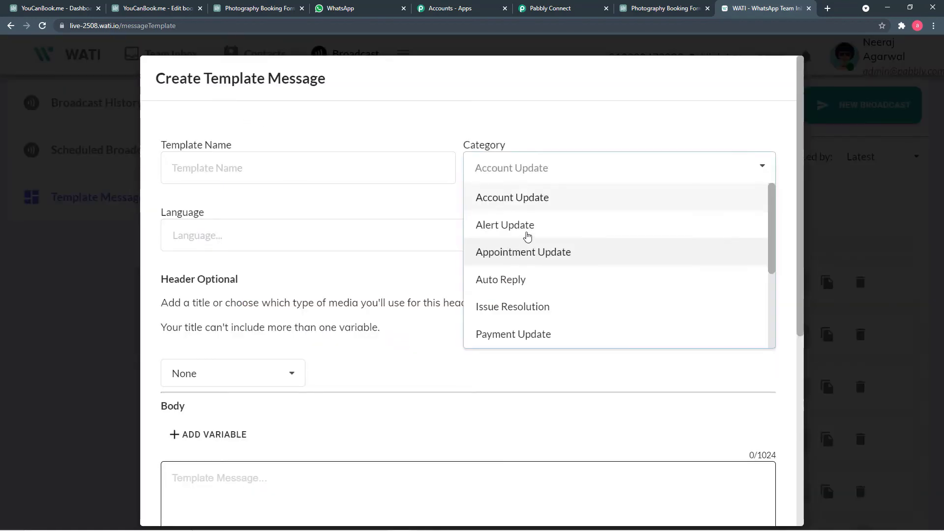
{"action": "left_click", "coordinate": [283, 276]}
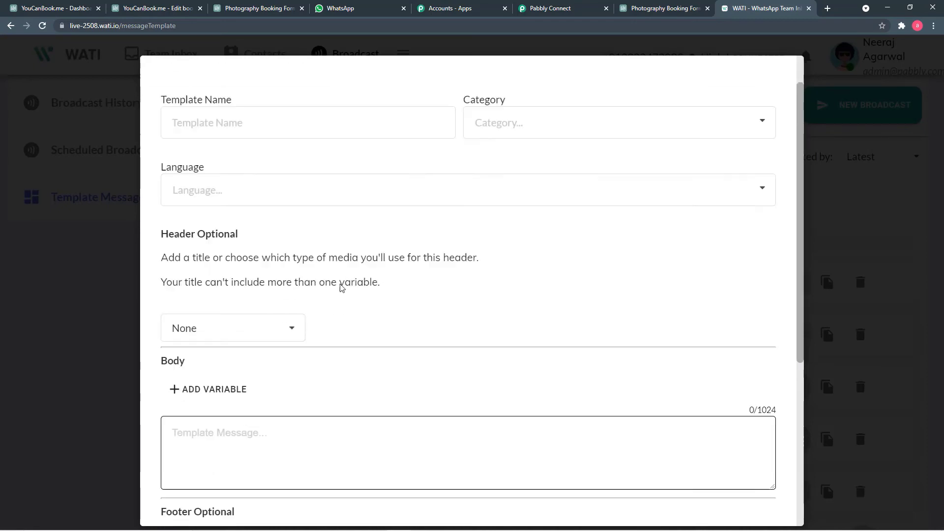
{"action": "scroll", "coordinate": [349, 288], "scroll_direction": "down", "scroll_amount": 5}
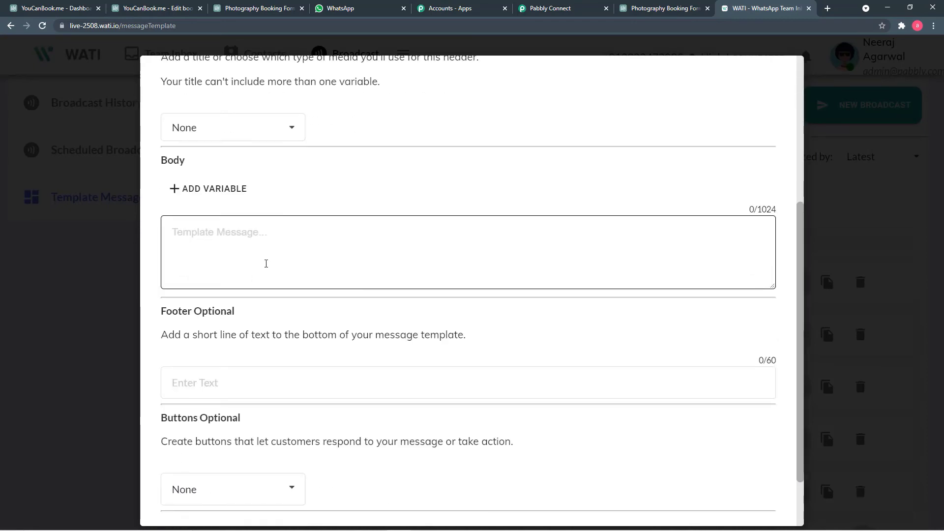
{"action": "scroll", "coordinate": [300, 264], "scroll_direction": "down", "scroll_amount": 2}
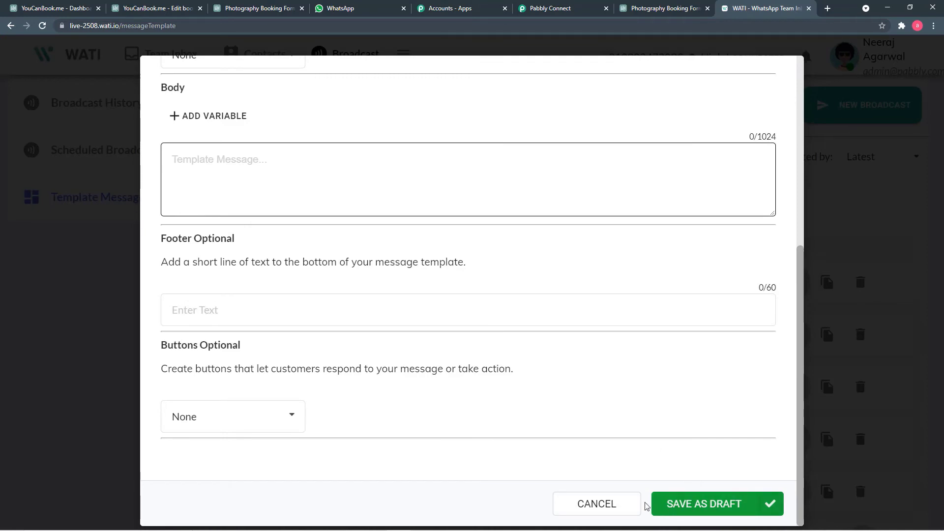
{"action": "left_click", "coordinate": [623, 513]}
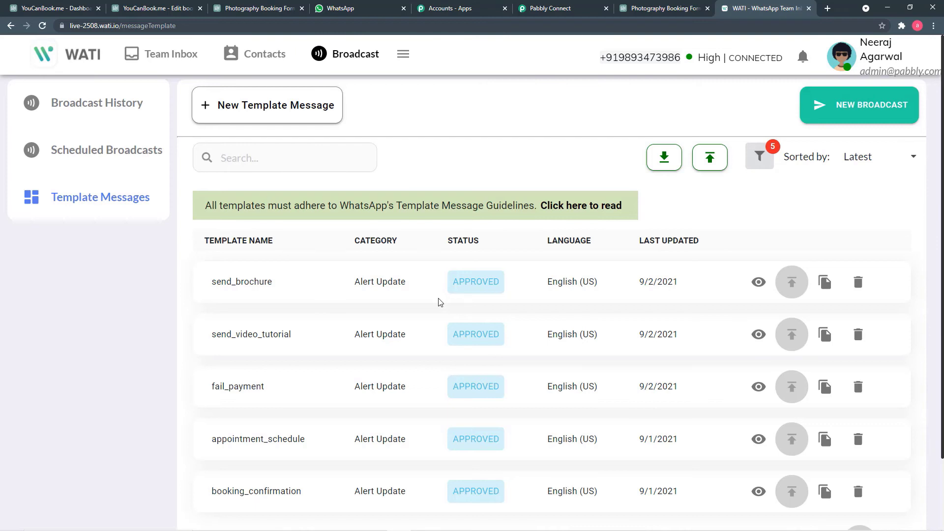
Step: Go from WATI's template list back to the Pabbly Connect step using appointment_schedule
{"action": "scroll", "coordinate": [440, 302], "scroll_direction": "down", "scroll_amount": 1}
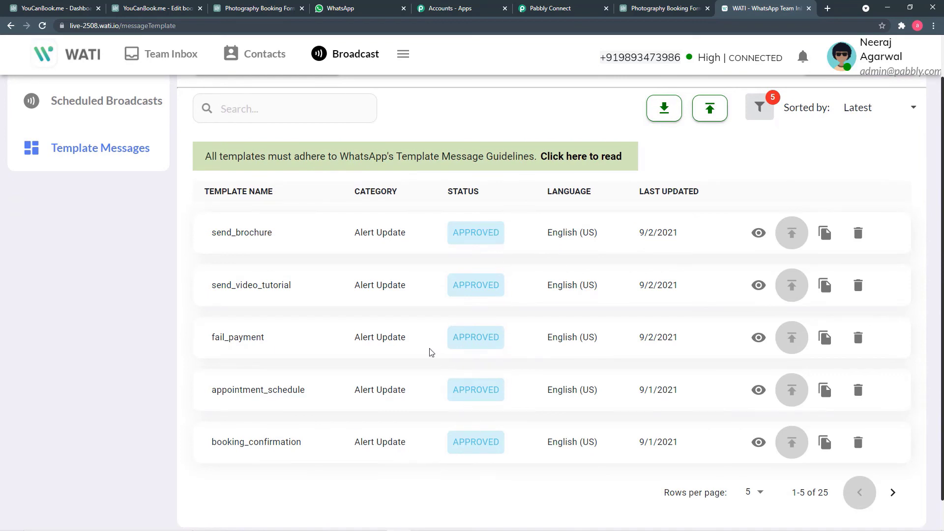
{"action": "scroll", "coordinate": [251, 306], "scroll_direction": "up", "scroll_amount": 1}
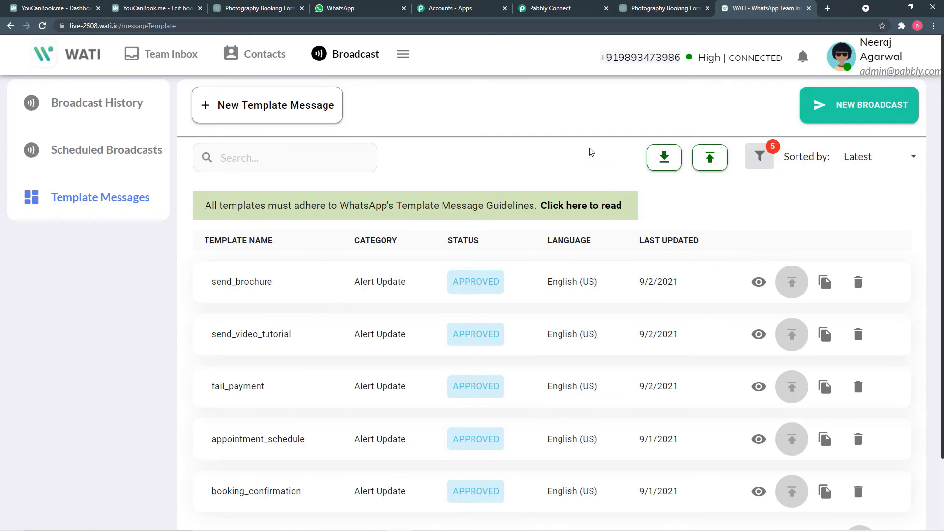
{"action": "left_click", "coordinate": [565, 8]}
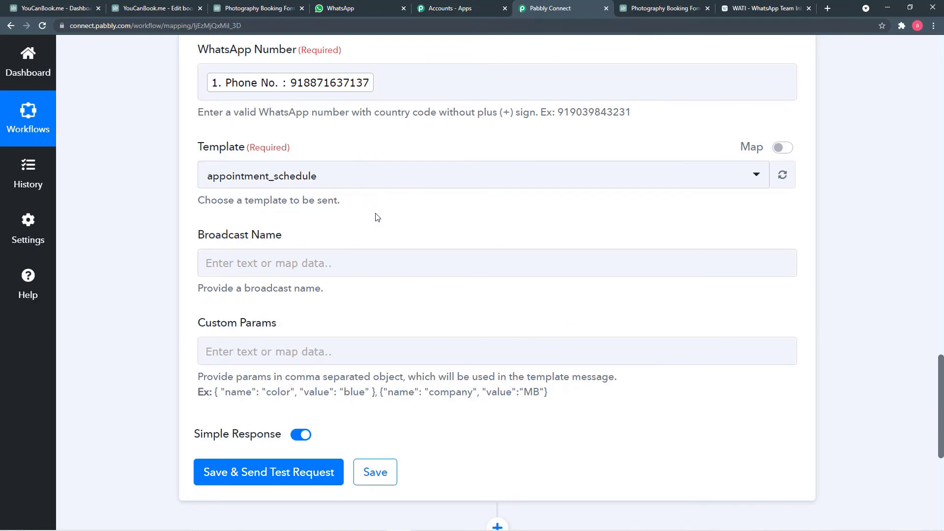
Step: Type 'Sigma Photography' into the WATI step's Broadcast Name field
{"action": "scroll", "coordinate": [378, 217], "scroll_direction": "down", "scroll_amount": 1}
{"action": "left_click", "coordinate": [319, 215]}
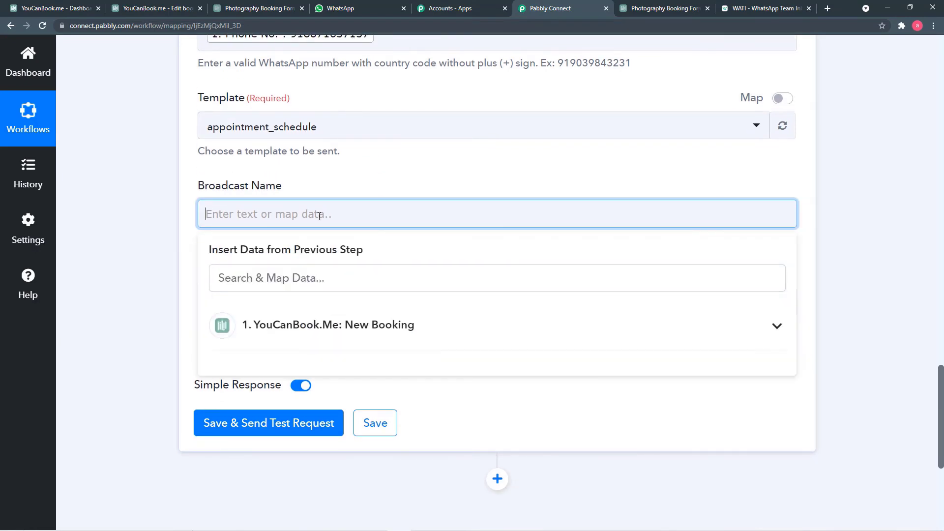
{"action": "left_click", "coordinate": [337, 268]}
{"action": "scroll", "coordinate": [338, 268], "scroll_direction": "down", "scroll_amount": 1}
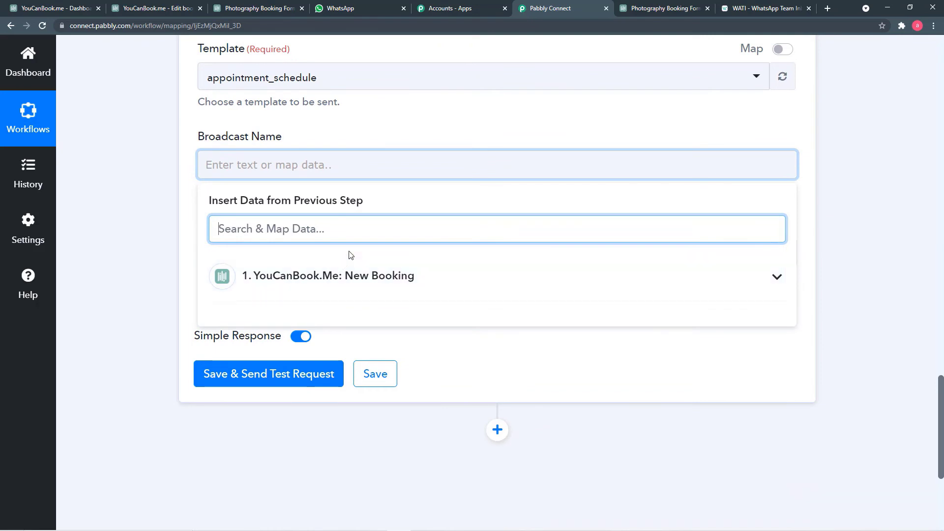
{"action": "left_click", "coordinate": [331, 167]}
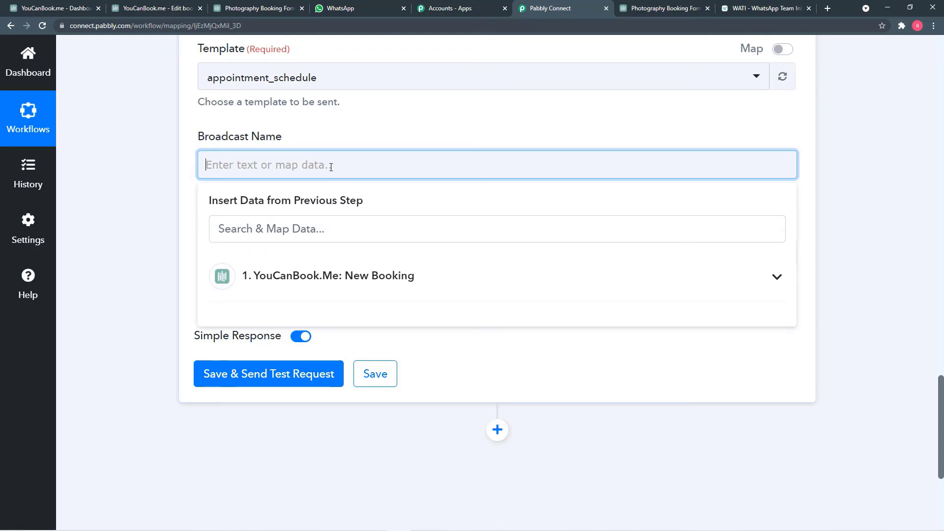
{"action": "type", "text": "Si"}
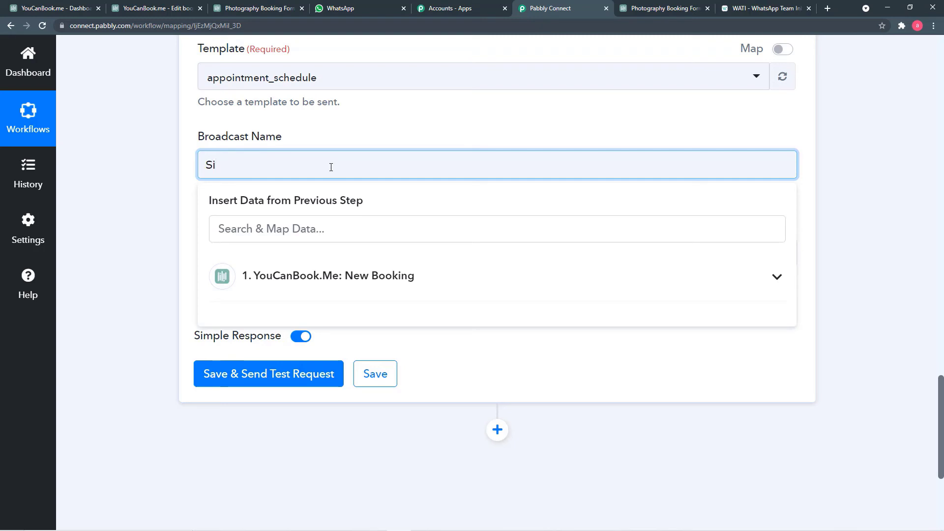
{"action": "type", "text": "gma Photography"}
{"action": "left_click", "coordinate": [194, 211]}
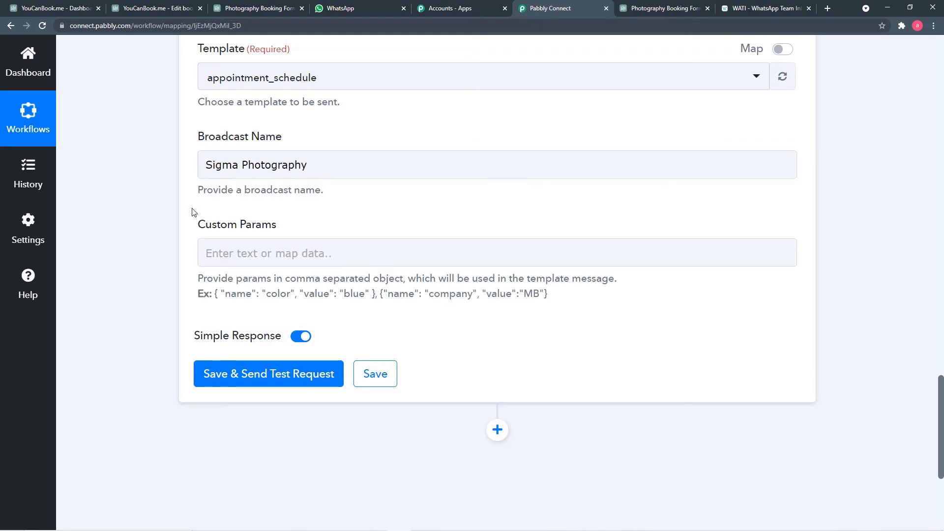
{"action": "scroll", "coordinate": [194, 209], "scroll_direction": "down", "scroll_amount": 1}
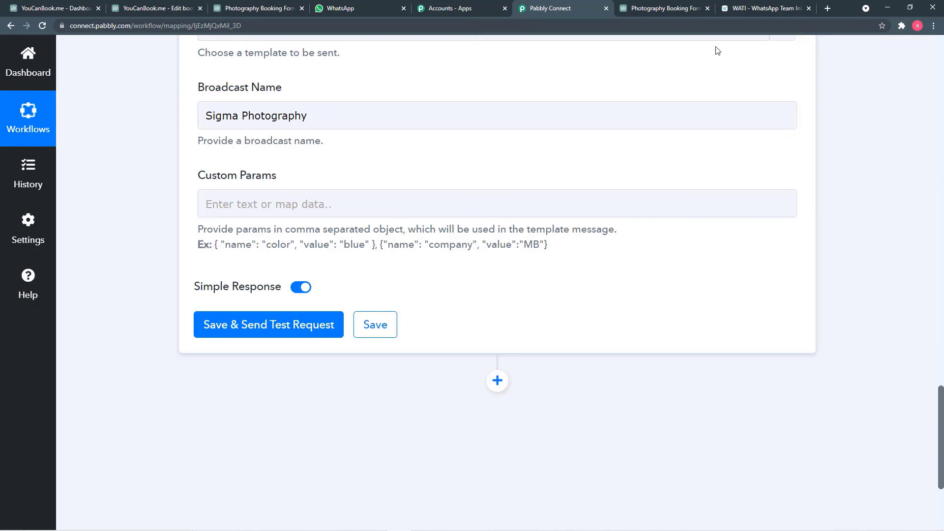
{"action": "left_click", "coordinate": [736, 9]}
{"action": "scroll", "coordinate": [397, 260], "scroll_direction": "down", "scroll_amount": 2}
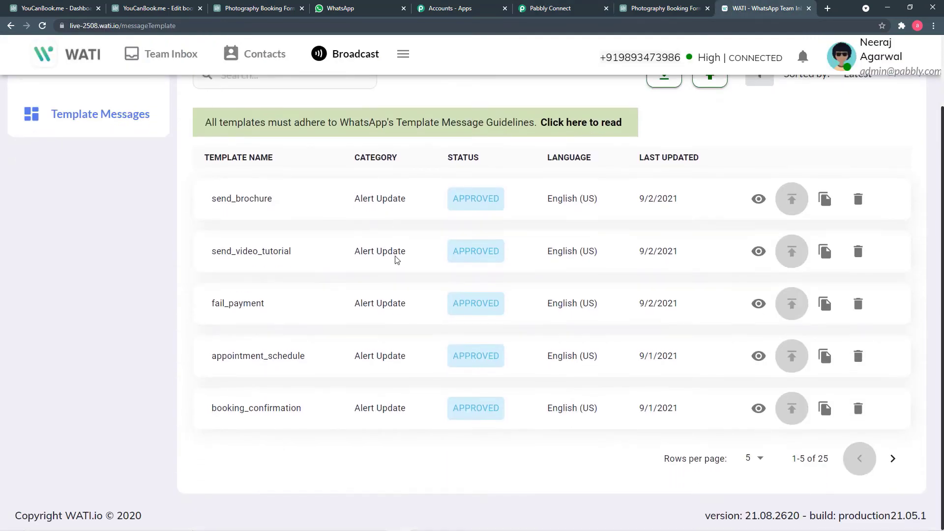
{"action": "left_click", "coordinate": [760, 358]}
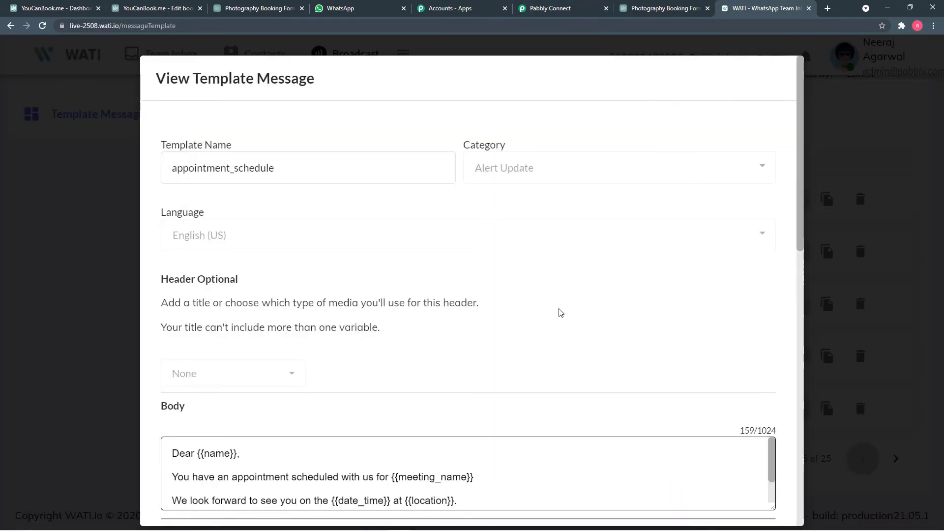
{"action": "scroll", "coordinate": [567, 303], "scroll_direction": "down", "scroll_amount": 2}
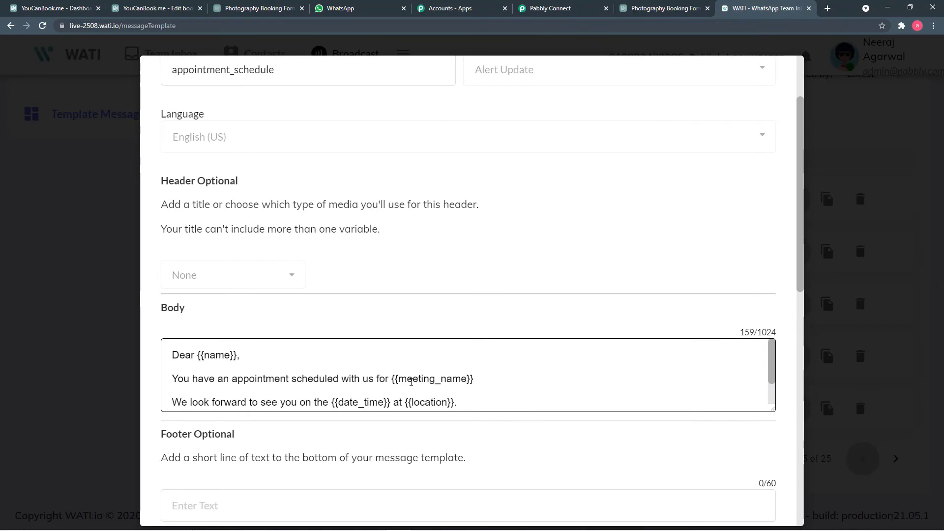
{"action": "scroll", "coordinate": [412, 382], "scroll_direction": "down", "scroll_amount": 2}
{"action": "scroll", "coordinate": [406, 376], "scroll_direction": "up", "scroll_amount": 2}
{"action": "left_click", "coordinate": [559, 9]}
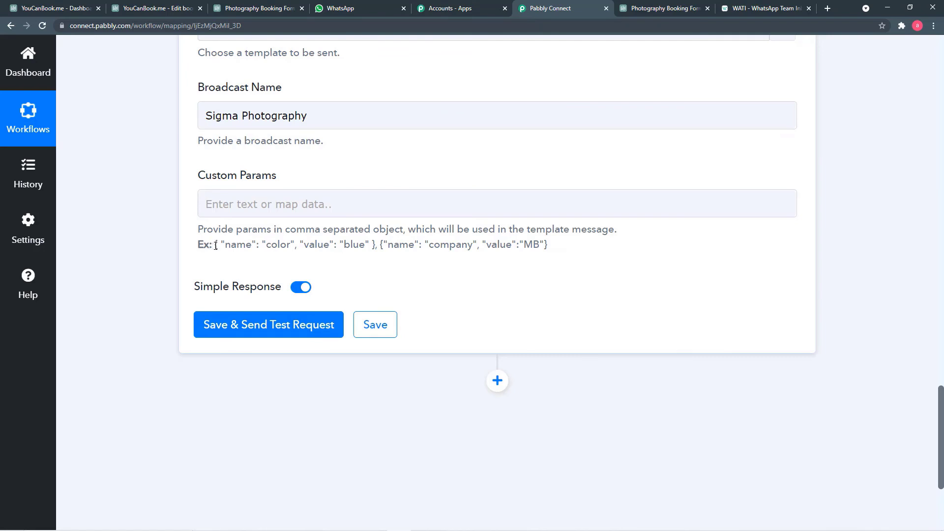
Step: Copy the example { "name": "color", "value": "blue" } pair shown under Custom Params
{"action": "left_click_drag", "start_coordinate": [215, 245], "coordinate": [376, 247]}
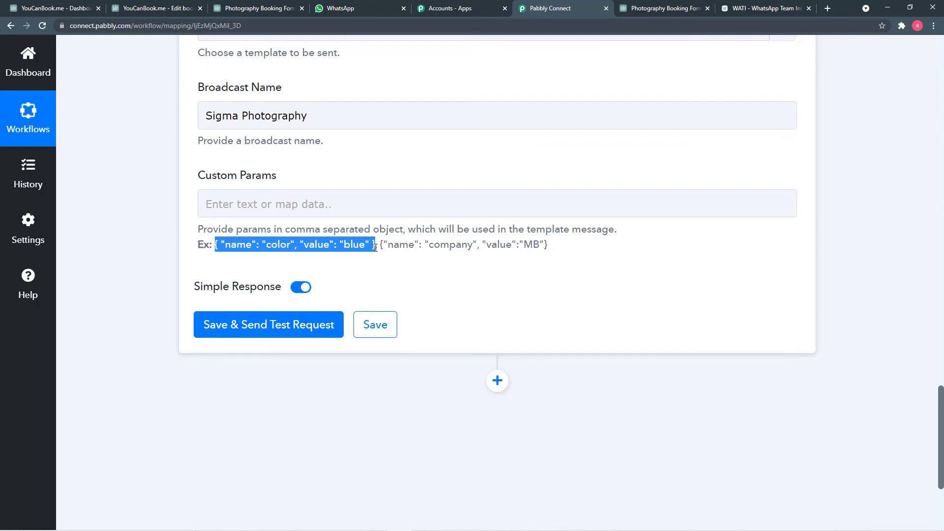
{"action": "right_click", "coordinate": [351, 246]}
{"action": "left_click", "coordinate": [359, 254]}
{"action": "left_click", "coordinate": [764, 8]}
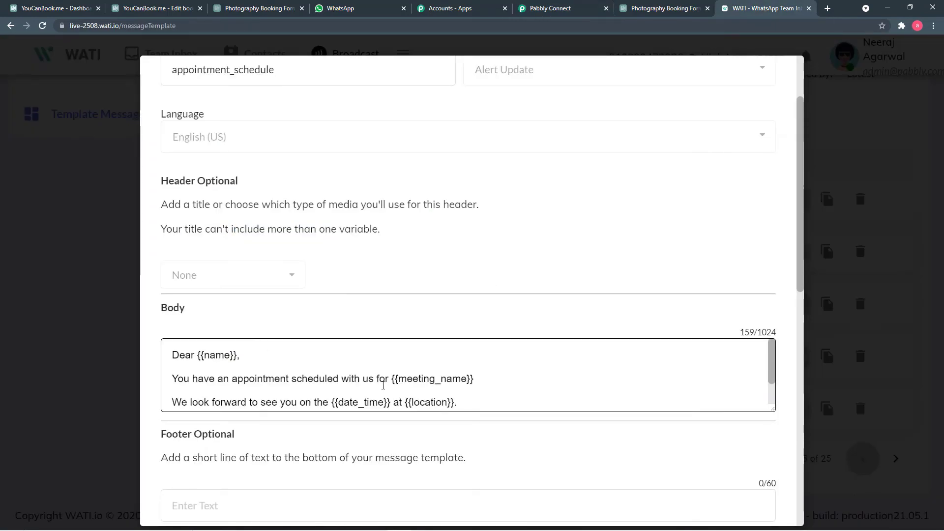
{"action": "scroll", "coordinate": [412, 400], "scroll_direction": "down", "scroll_amount": 1}
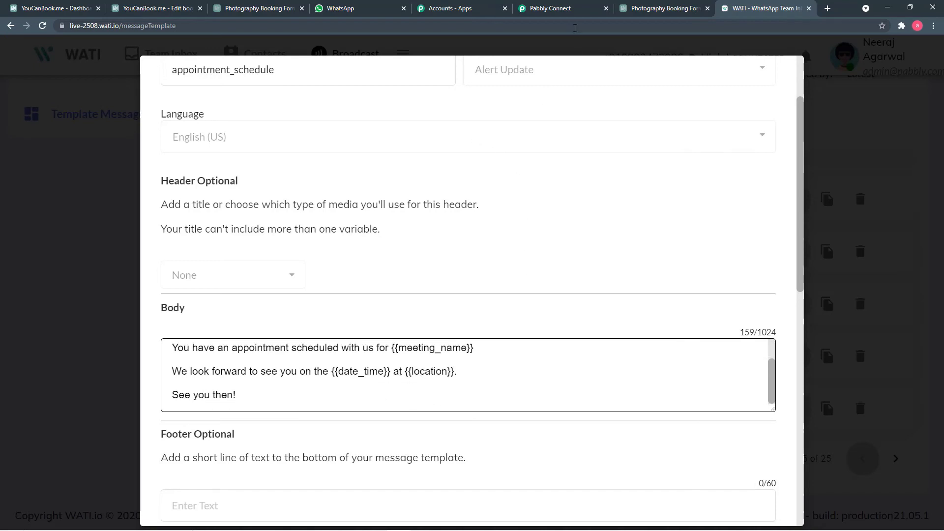
{"action": "left_click", "coordinate": [567, 11]}
Step: Paste the example pair four times, comma-separated, into the Custom Params field
{"action": "left_click", "coordinate": [242, 205]}
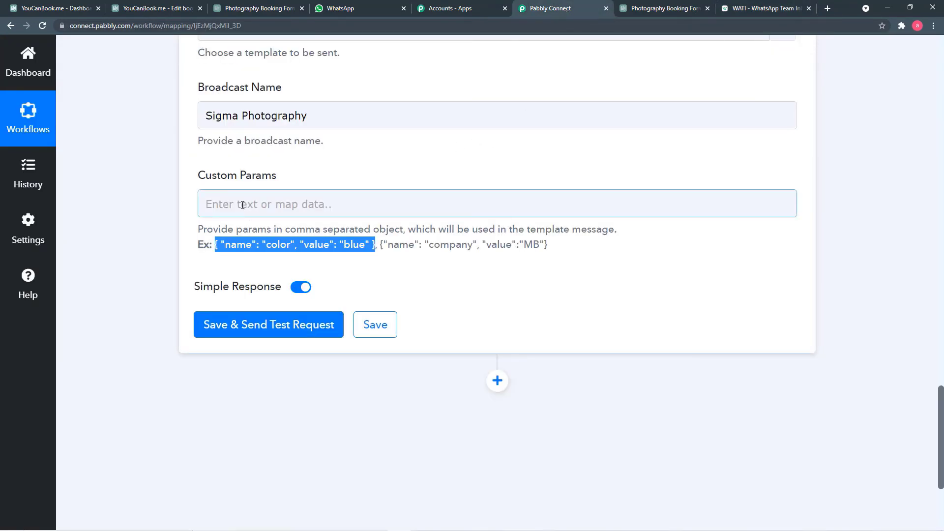
{"action": "left_click", "coordinate": [243, 205]}
{"action": "key", "text": "ctrl+v"}
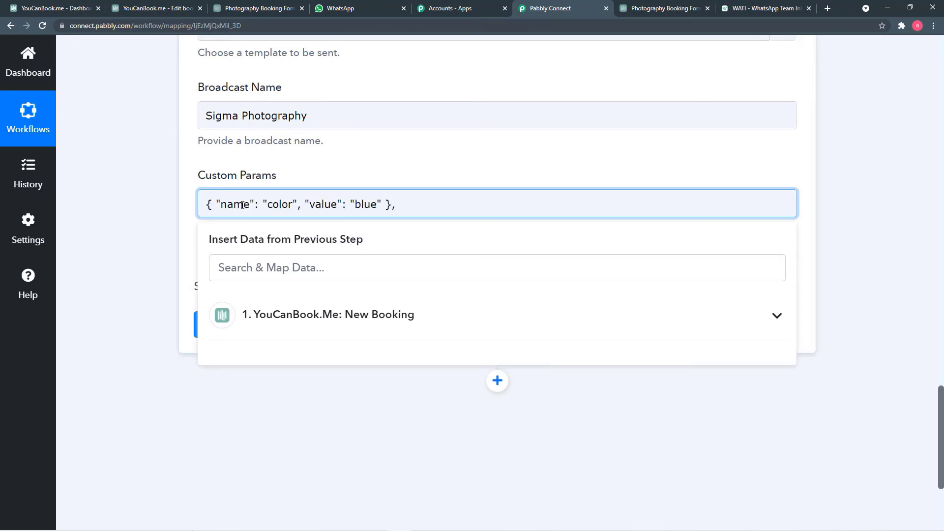
{"action": "type", "text": ","}
{"action": "key", "text": "ctrl+v"}
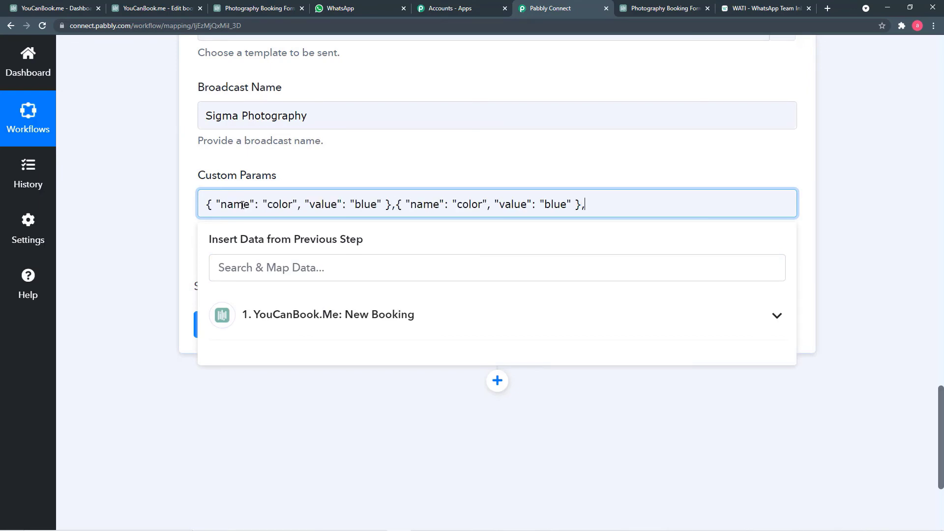
{"action": "key", "text": "ctrl+v"}
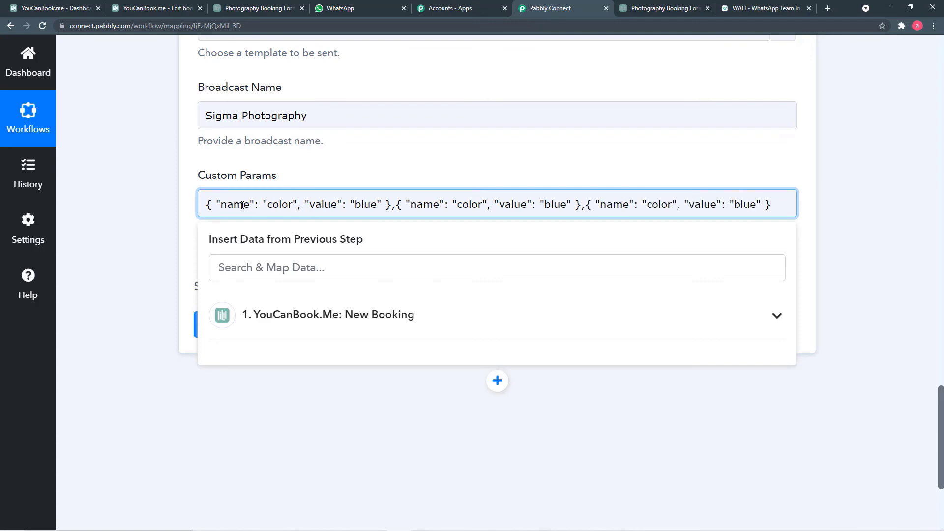
{"action": "type", "text": ","}
{"action": "key", "text": "ctrl+v"}
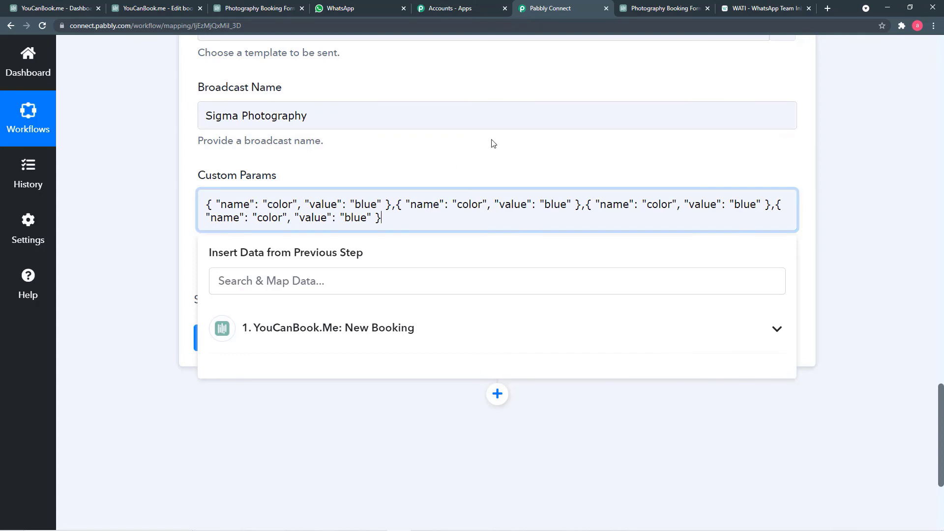
Step: Copy the variable 'name' from the WATI template body and make it the first pair's name
{"action": "left_click", "coordinate": [748, 9]}
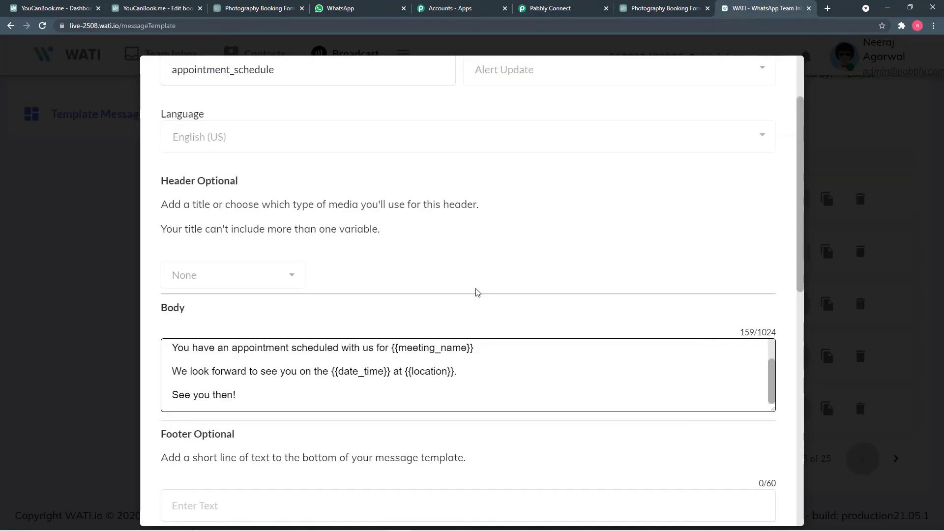
{"action": "scroll", "coordinate": [383, 363], "scroll_direction": "up", "scroll_amount": 2}
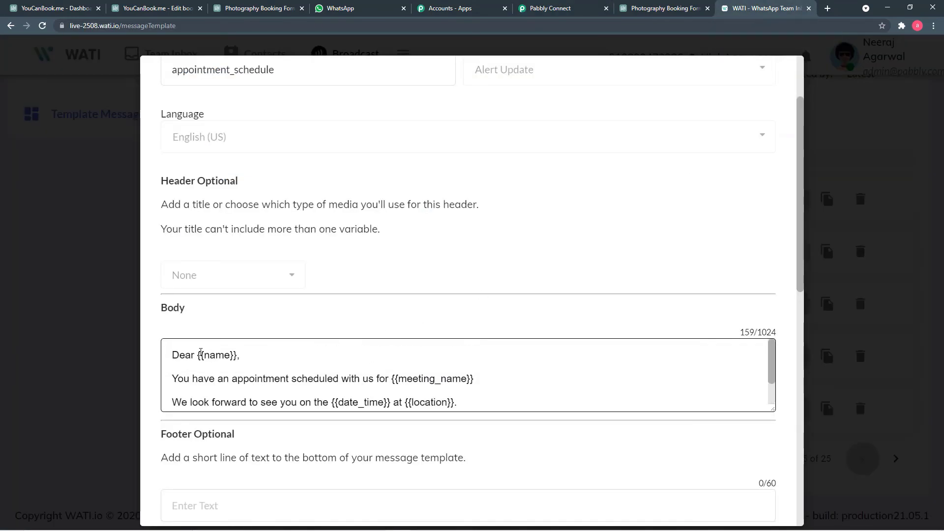
{"action": "left_click_drag", "start_coordinate": [205, 355], "coordinate": [230, 355]}
{"action": "right_click", "coordinate": [225, 356]}
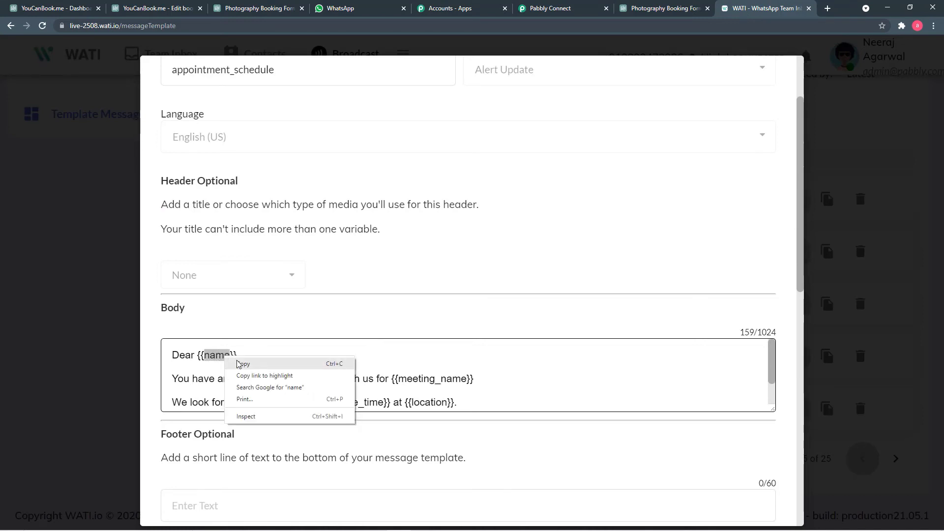
{"action": "left_click", "coordinate": [244, 364]}
{"action": "left_click", "coordinate": [537, 8]}
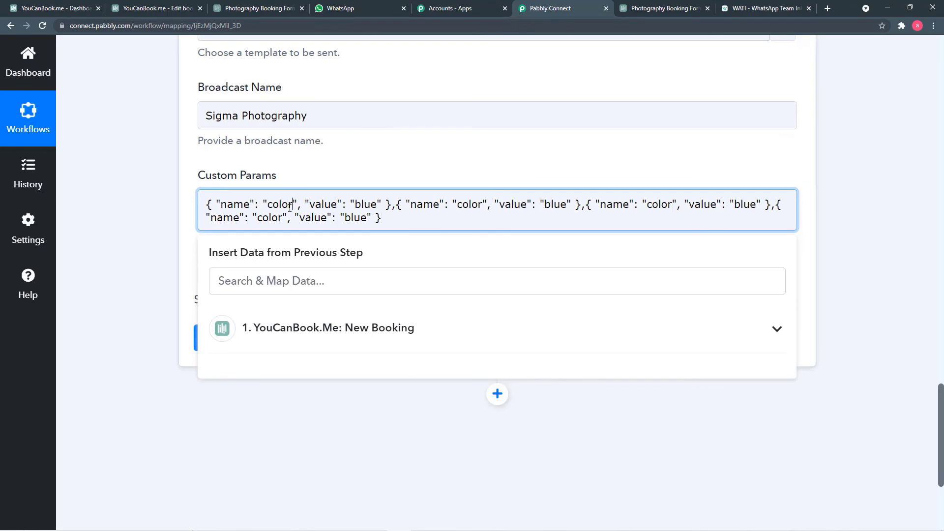
{"action": "key", "text": "BackSpace"}
{"action": "key", "text": "BackSpace"}
{"action": "key", "text": "BackSpace"}
{"action": "key", "text": "BackSpace"}
{"action": "key", "text": "BackSpace"}
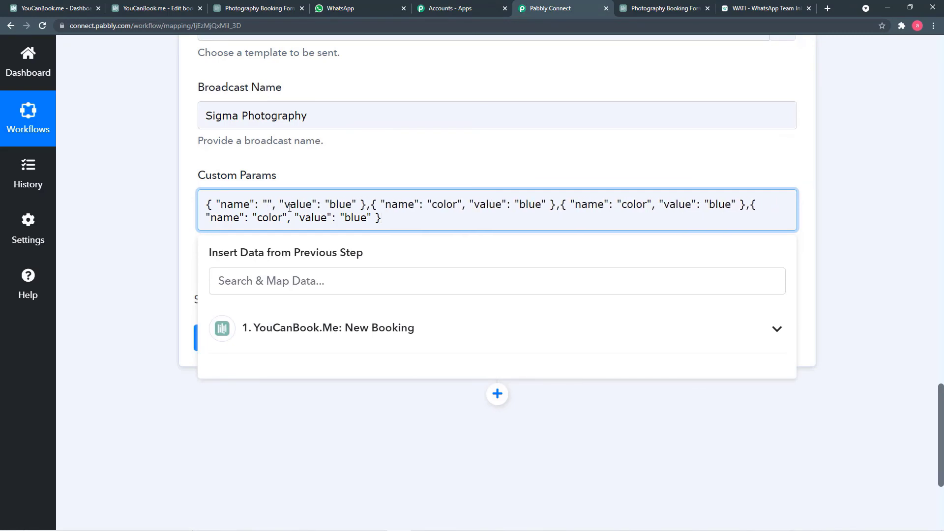
{"action": "key", "text": "ctrl+v"}
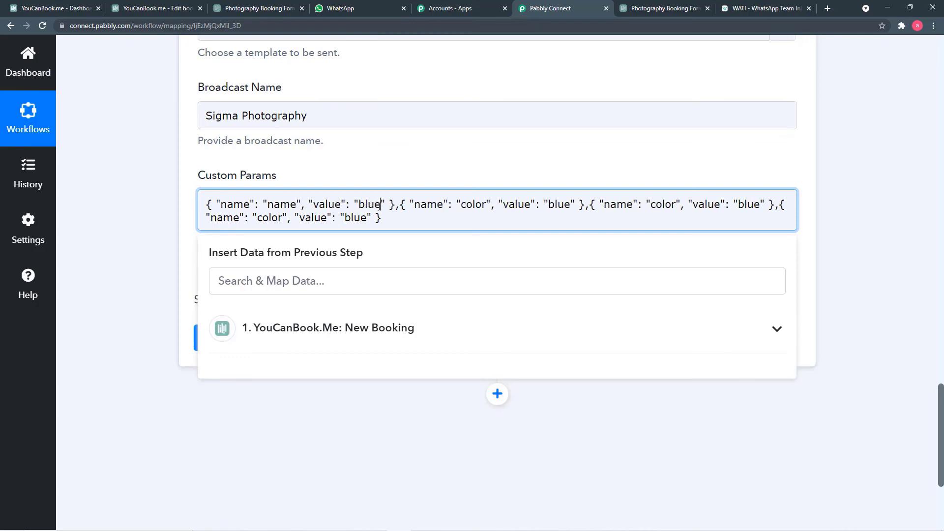
Step: Map the first pair's value to the booking's Name and clear 'color' from the second name
{"action": "key", "text": "BackSpace"}
{"action": "key", "text": "BackSpace"}
{"action": "key", "text": "BackSpace"}
{"action": "key", "text": "BackSpace"}
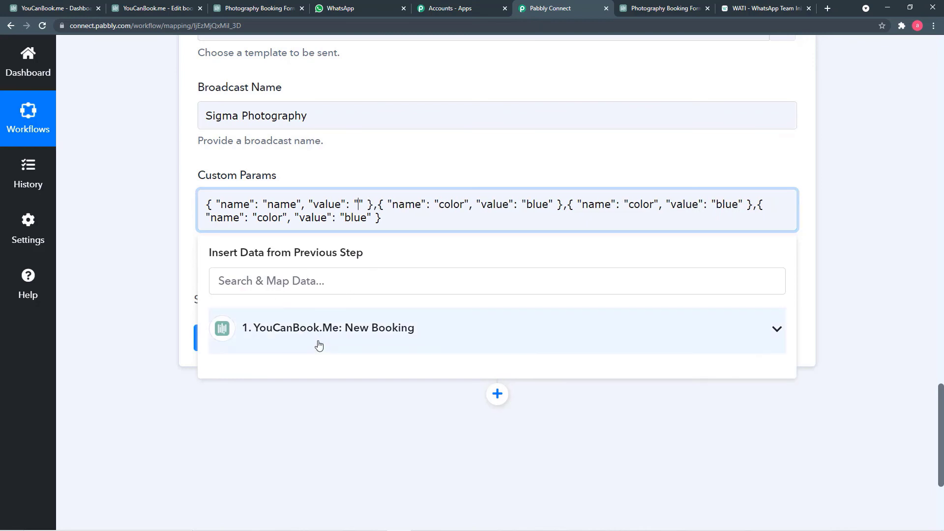
{"action": "left_click", "coordinate": [377, 333]}
{"action": "scroll", "coordinate": [377, 402], "scroll_direction": "down", "scroll_amount": 1}
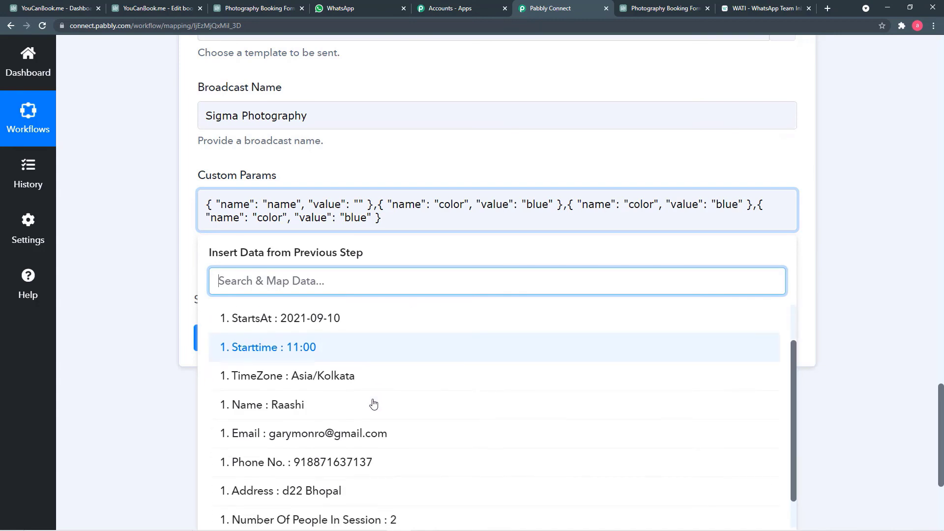
{"action": "left_click", "coordinate": [299, 407]}
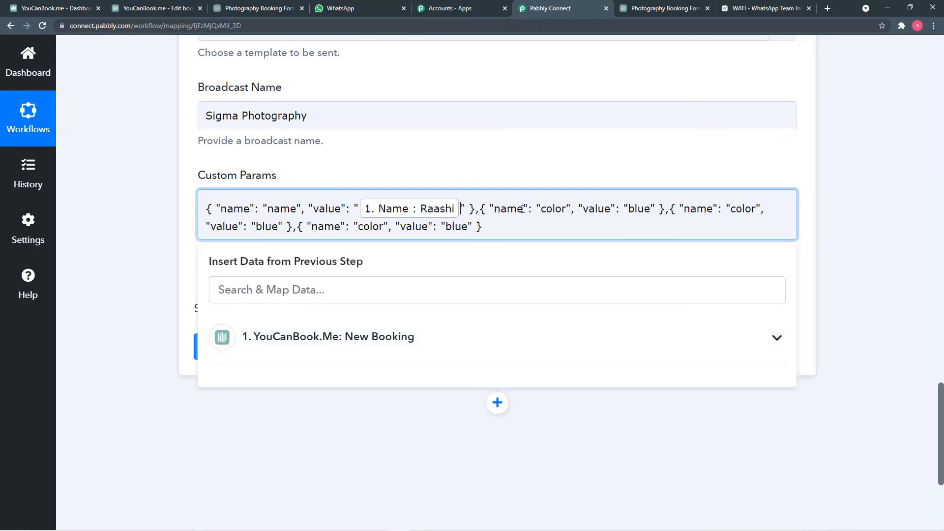
{"action": "left_click", "coordinate": [566, 210]}
{"action": "key", "text": "BackSpace"}
{"action": "key", "text": "BackSpace"}
{"action": "key", "text": "BackSpace"}
{"action": "key", "text": "BackSpace"}
{"action": "key", "text": "BackSpace"}
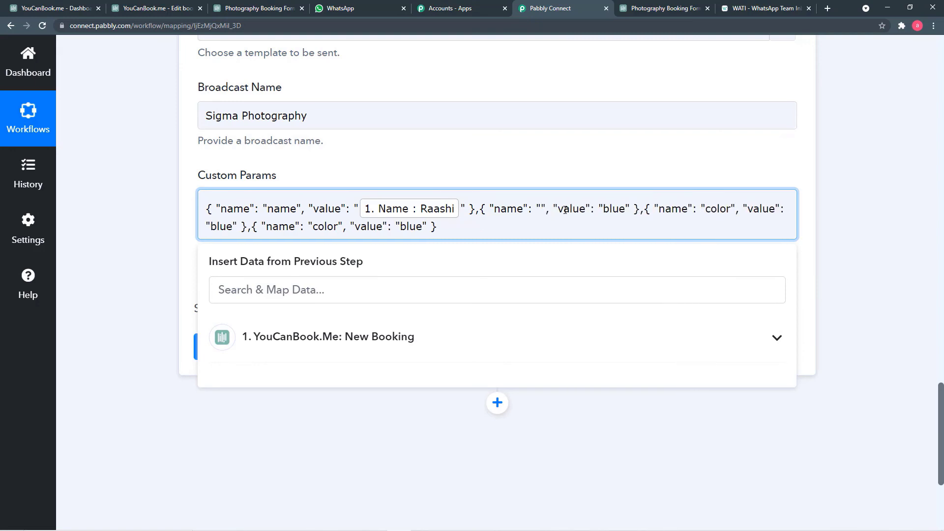
Step: Copy 'meeting_name' from the WATI template body and paste it as the second parameter's name
{"action": "left_click", "coordinate": [767, 9]}
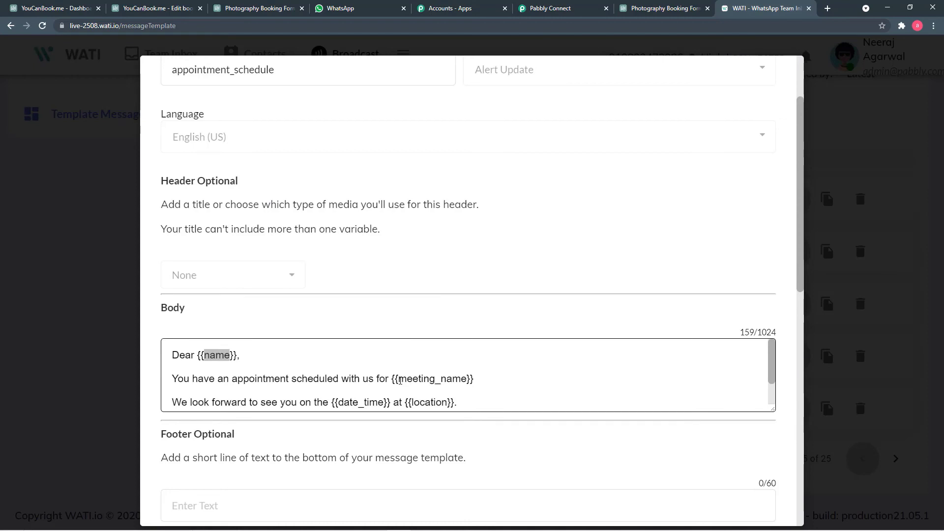
{"action": "left_click_drag", "start_coordinate": [399, 380], "coordinate": [465, 381]}
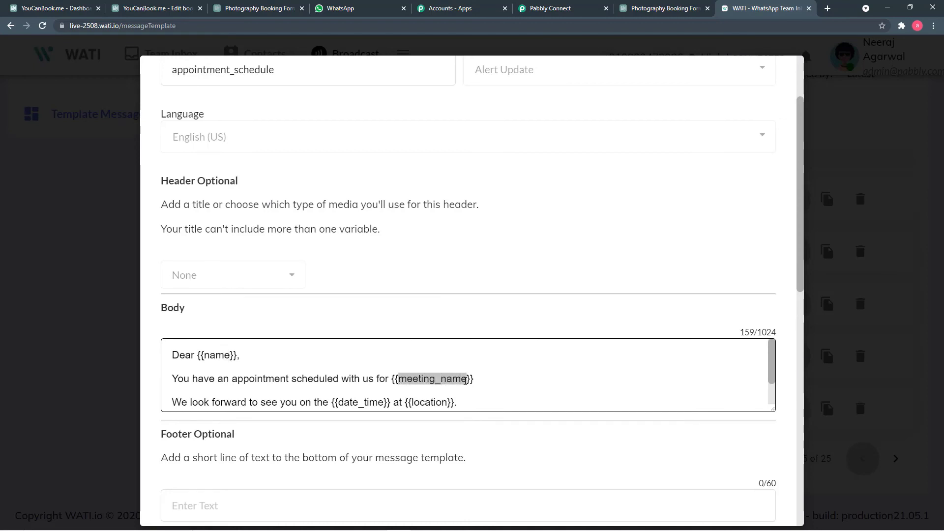
{"action": "right_click", "coordinate": [461, 381]}
{"action": "left_click", "coordinate": [479, 388]}
{"action": "left_click", "coordinate": [553, 11]}
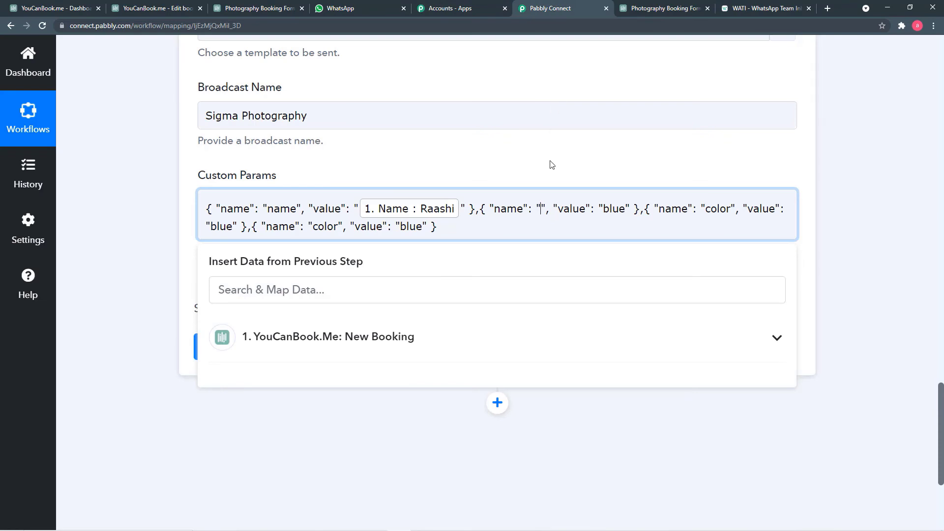
{"action": "key", "text": "ctrl+v"}
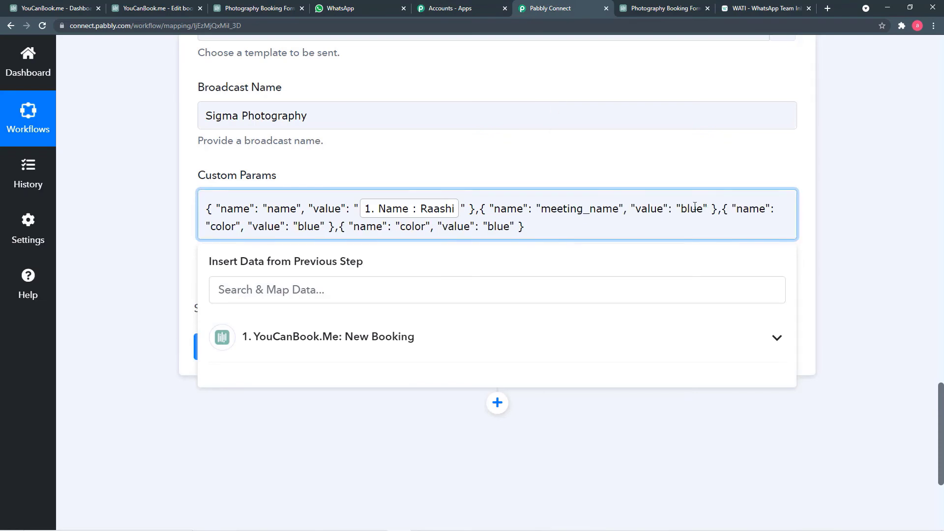
Step: Replace 'blue' in the second pair's value with the booking's Type Of Shoot field
{"action": "key", "text": "BackSpace"}
{"action": "key", "text": "BackSpace"}
{"action": "key", "text": "BackSpace"}
{"action": "key", "text": "BackSpace"}
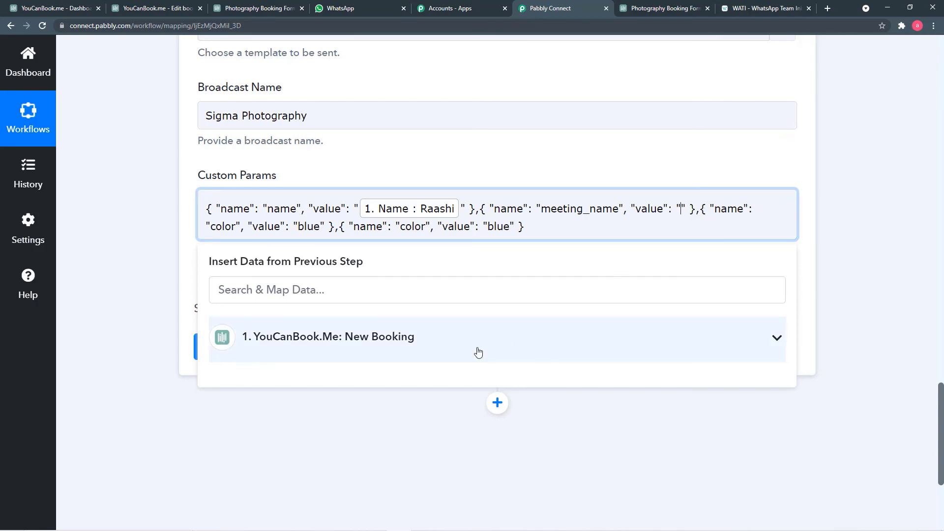
{"action": "left_click", "coordinate": [429, 348]}
{"action": "scroll", "coordinate": [405, 429], "scroll_direction": "down", "scroll_amount": 2}
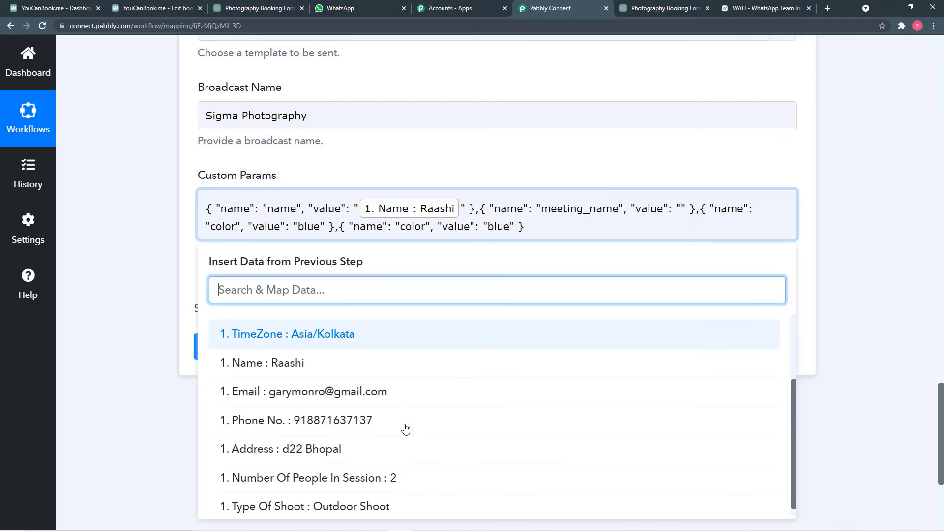
{"action": "scroll", "coordinate": [405, 429], "scroll_direction": "up", "scroll_amount": 2}
{"action": "scroll", "coordinate": [405, 429], "scroll_direction": "down", "scroll_amount": 2}
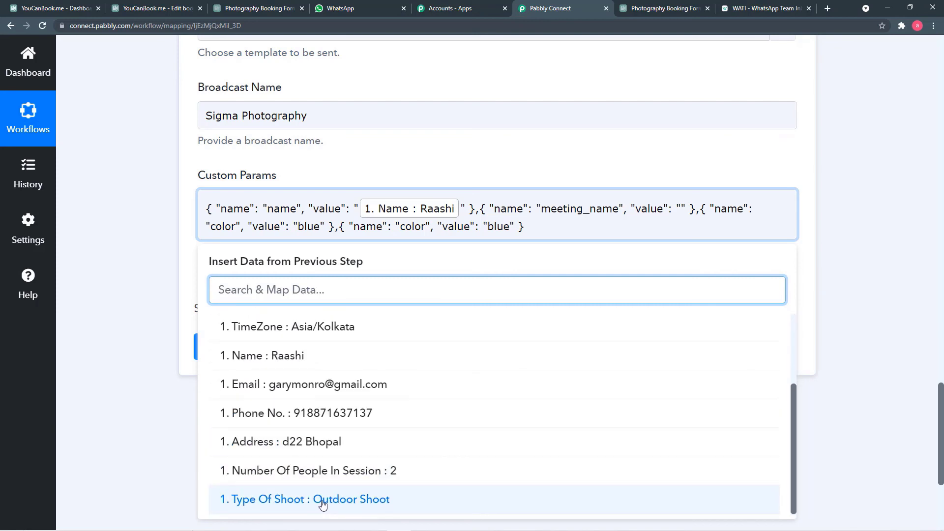
{"action": "left_click", "coordinate": [358, 501]}
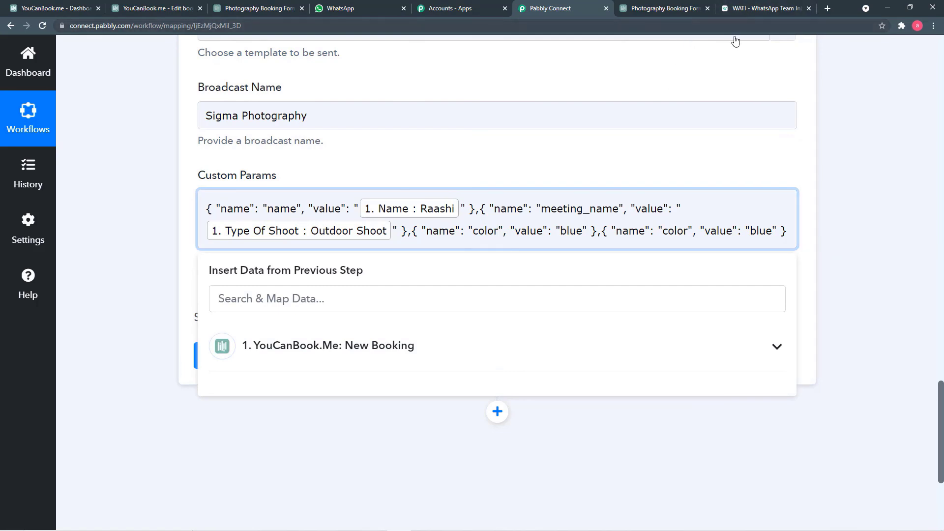
Step: Copy date_time from the WATI template body and paste it as the third parameter name, replacing 'color'
{"action": "left_click", "coordinate": [738, 11]}
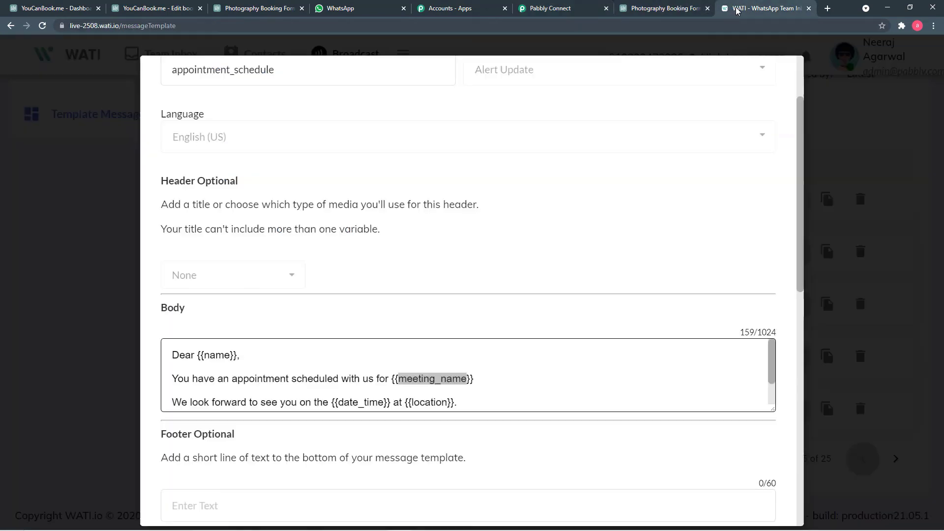
{"action": "scroll", "coordinate": [449, 350], "scroll_direction": "down", "scroll_amount": 1}
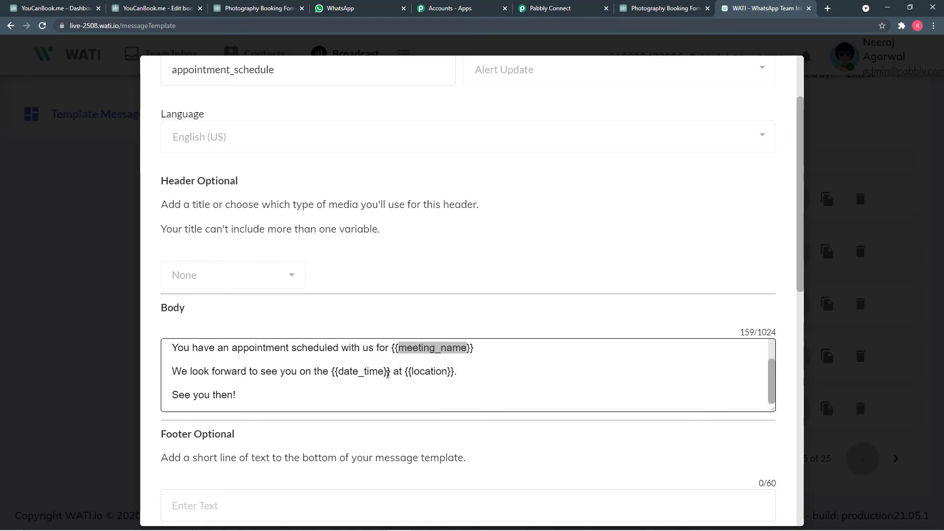
{"action": "left_click_drag", "start_coordinate": [384, 373], "coordinate": [343, 373]}
{"action": "right_click", "coordinate": [341, 371]}
{"action": "left_click", "coordinate": [367, 379]}
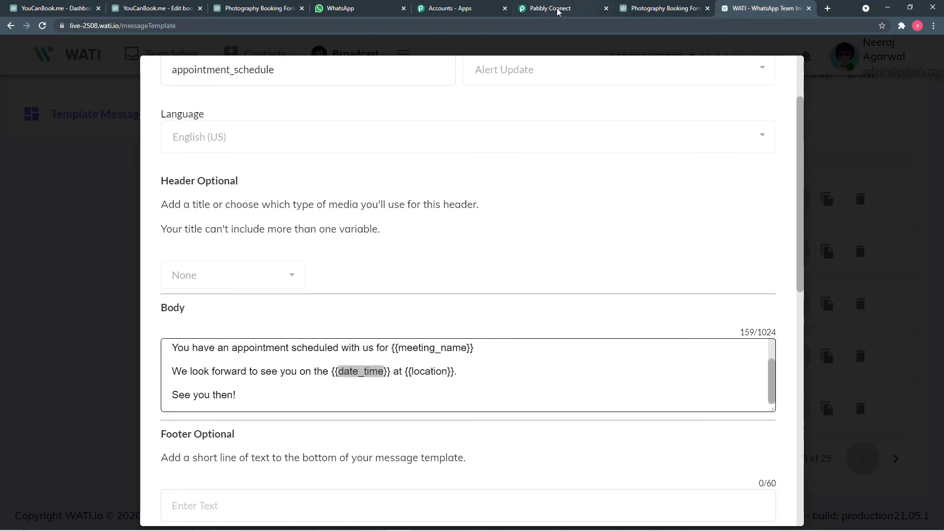
{"action": "left_click", "coordinate": [550, 9]}
{"action": "key", "text": "BackSpace"}
{"action": "key", "text": "BackSpace"}
{"action": "key", "text": "BackSpace"}
{"action": "key", "text": "BackSpace"}
{"action": "key", "text": "BackSpace"}
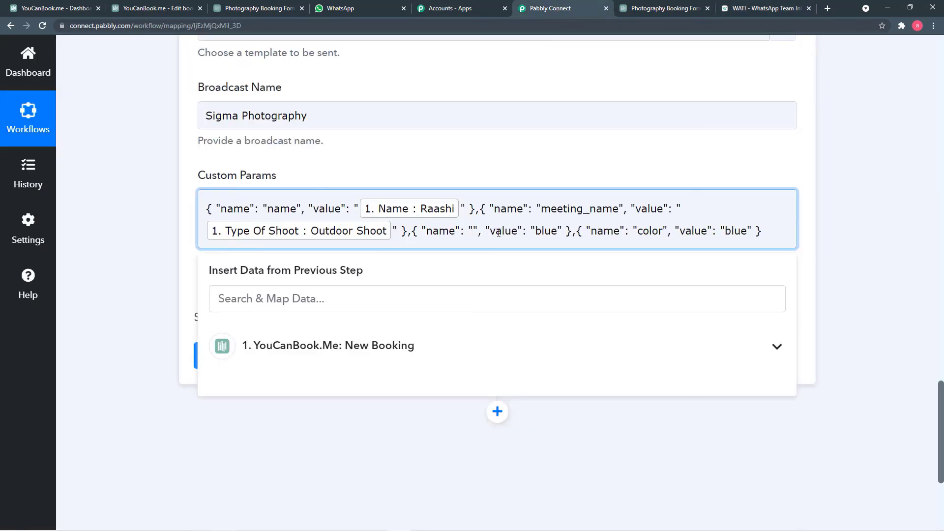
{"action": "key", "text": "ctrl+v"}
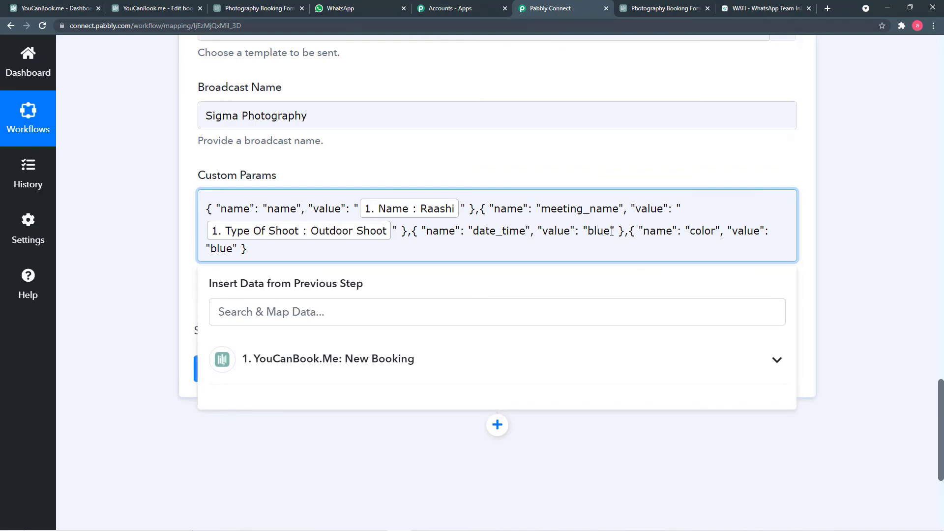
Step: Replace date_time's value 'blue' with the booking's StartsAt and Starttime fields
{"action": "key", "text": "BackSpace"}
{"action": "key", "text": "BackSpace"}
{"action": "key", "text": "BackSpace"}
{"action": "key", "text": "BackSpace"}
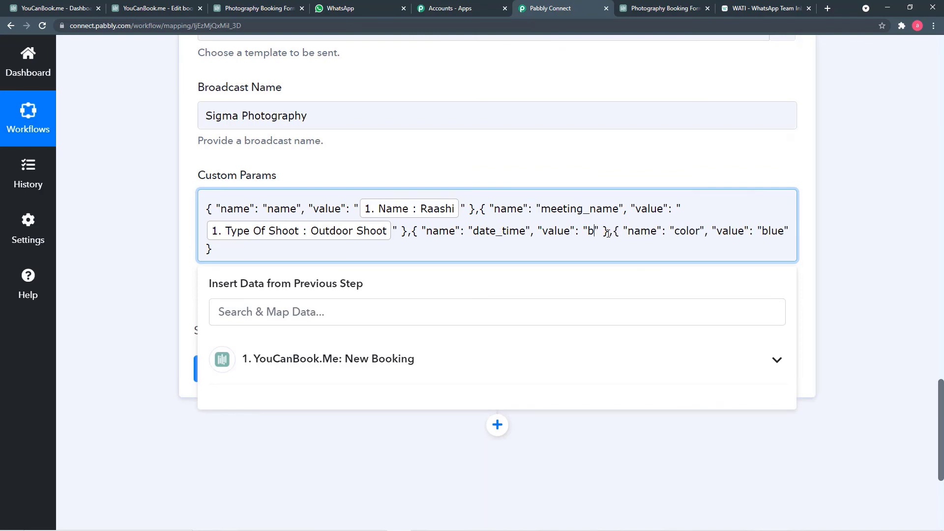
{"action": "left_click", "coordinate": [382, 368]}
{"action": "scroll", "coordinate": [383, 369], "scroll_direction": "down", "scroll_amount": 1}
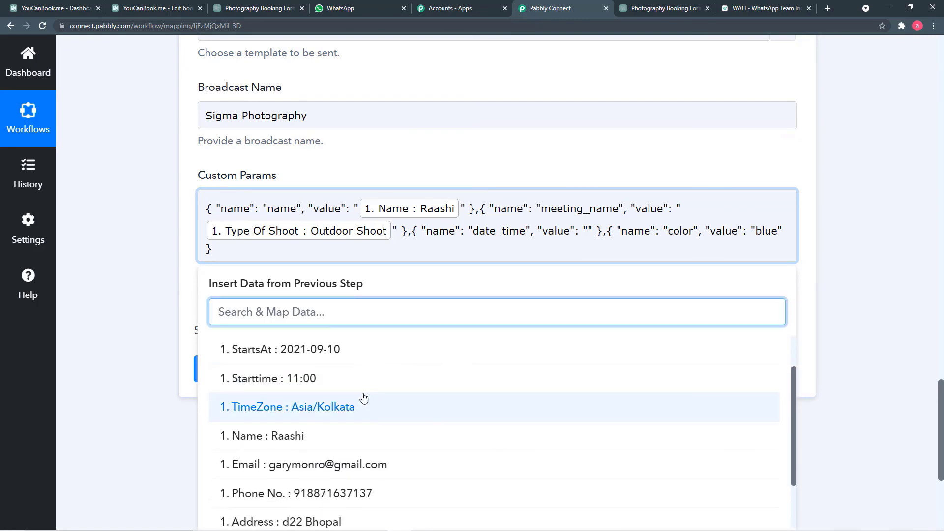
{"action": "left_click", "coordinate": [323, 350]}
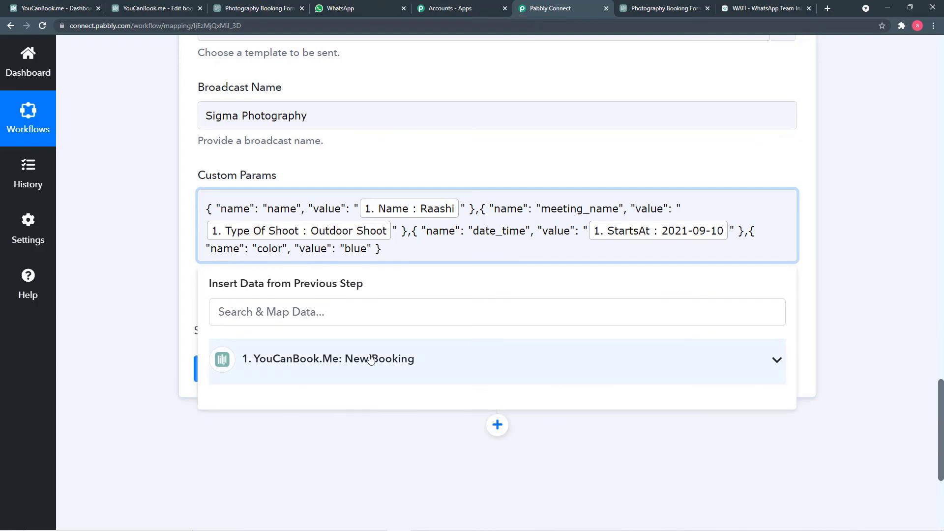
{"action": "left_click", "coordinate": [371, 359]}
{"action": "left_click", "coordinate": [293, 433]}
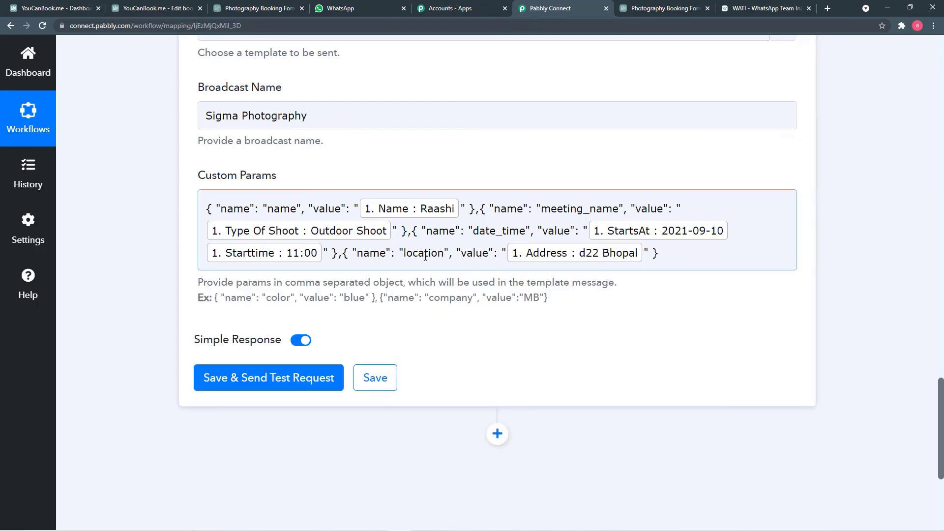
{"action": "left_click", "coordinate": [431, 279]}
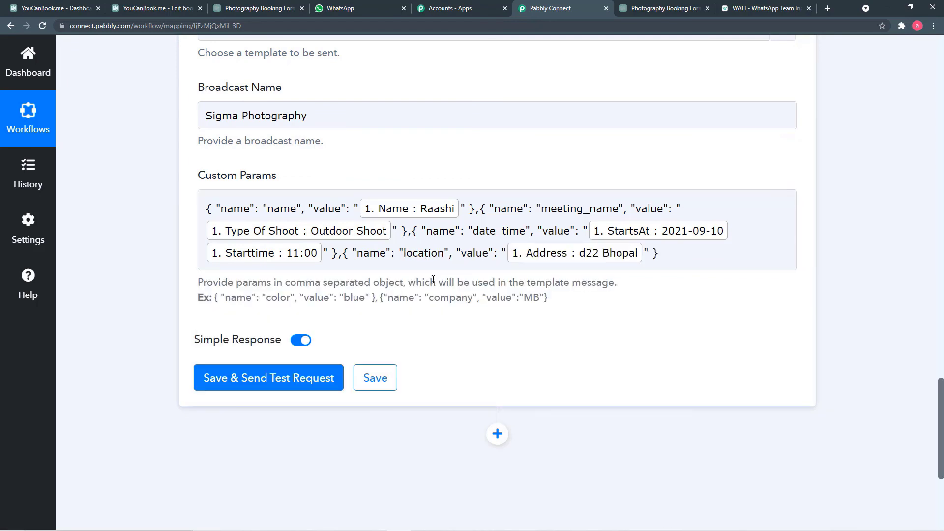
Step: Add a location parameter mapped to the booking's Address field
{"action": "left_click", "coordinate": [231, 238]}
{"action": "left_click", "coordinate": [217, 183]}
{"action": "left_click", "coordinate": [324, 209]}
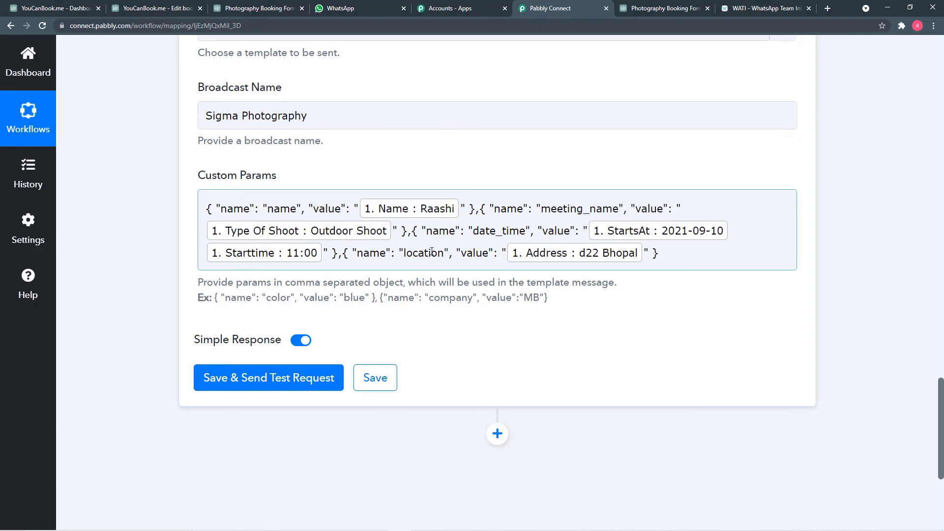
{"action": "left_click", "coordinate": [424, 279]}
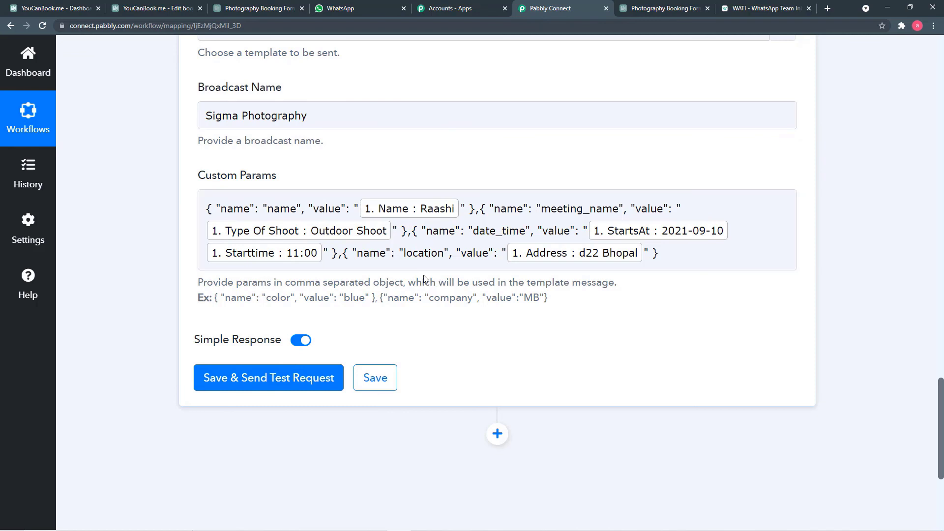
{"action": "scroll", "coordinate": [426, 277], "scroll_direction": "down", "scroll_amount": 1}
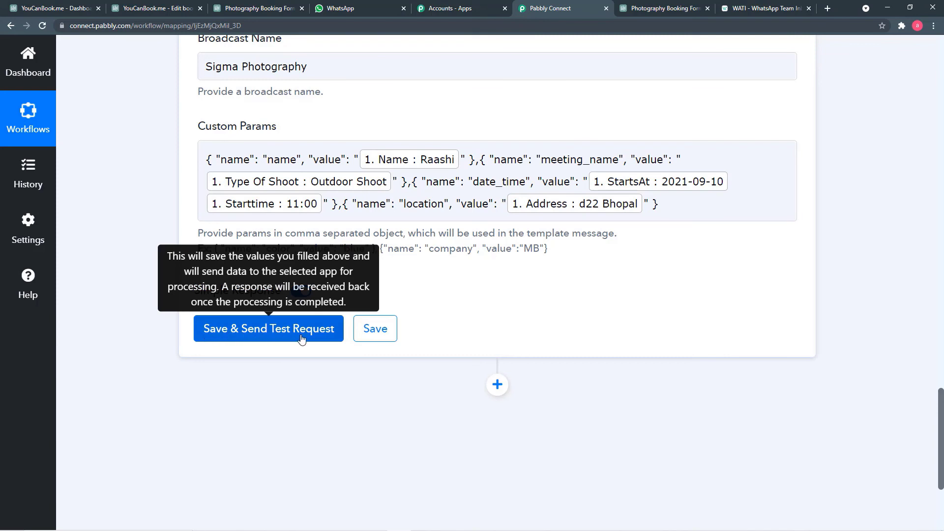
Step: Save the WATI step, send a test request, and review the returned name, meeting_name, date_time and location values
{"action": "left_click", "coordinate": [339, 147]}
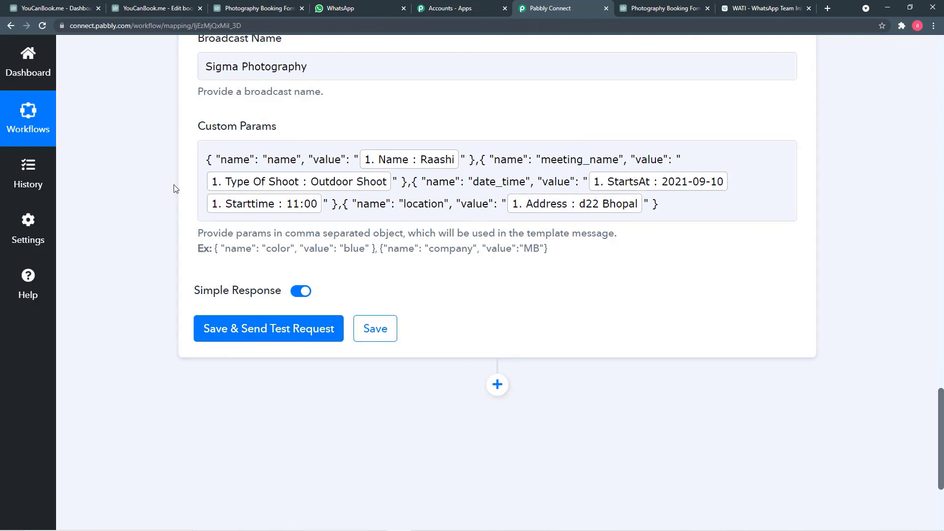
{"action": "left_click", "coordinate": [228, 337]}
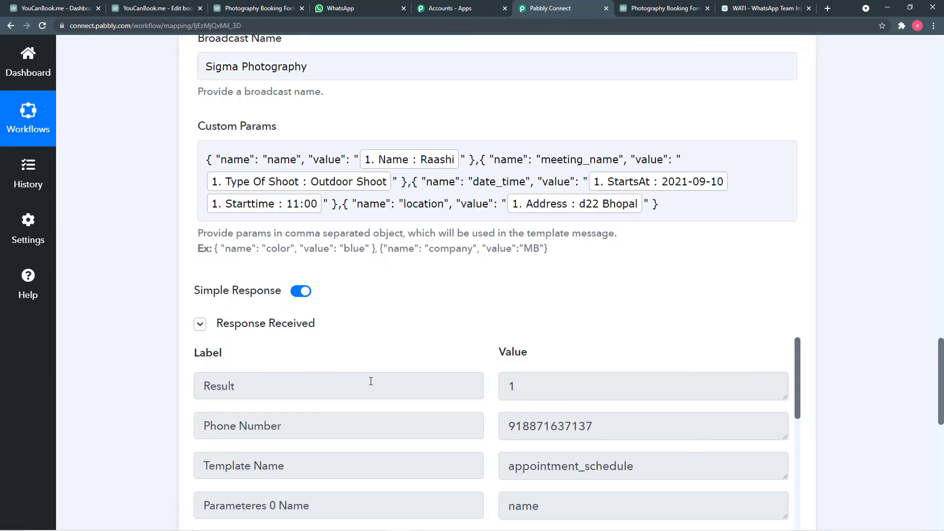
{"action": "scroll", "coordinate": [395, 385], "scroll_direction": "down", "scroll_amount": 1}
{"action": "scroll", "coordinate": [396, 384], "scroll_direction": "down", "scroll_amount": 1}
{"action": "scroll", "coordinate": [162, 370], "scroll_direction": "down", "scroll_amount": 5}
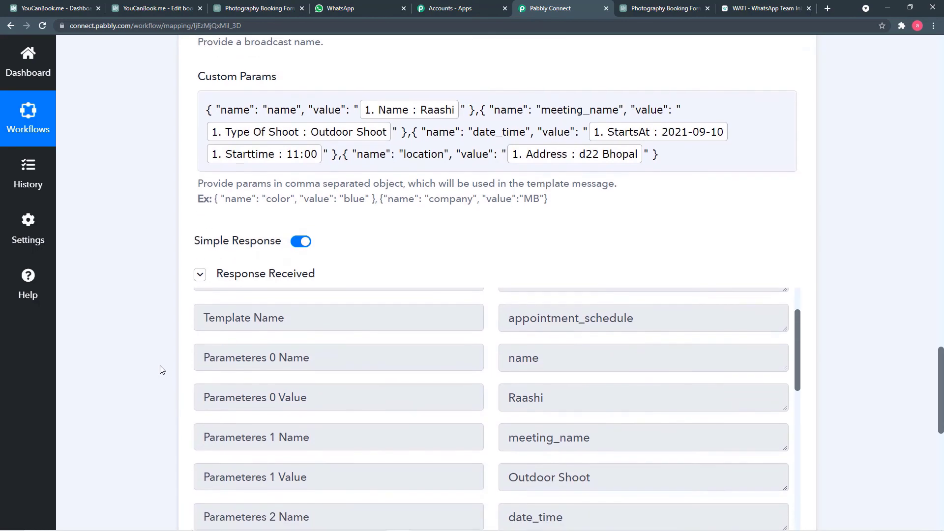
{"action": "scroll", "coordinate": [468, 305], "scroll_direction": "down", "scroll_amount": 12}
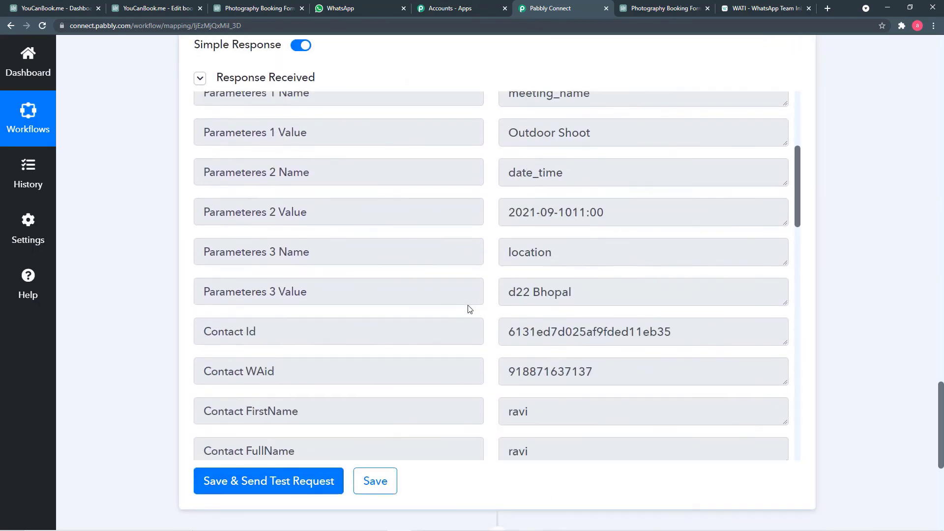
{"action": "scroll", "coordinate": [468, 308], "scroll_direction": "down", "scroll_amount": 9}
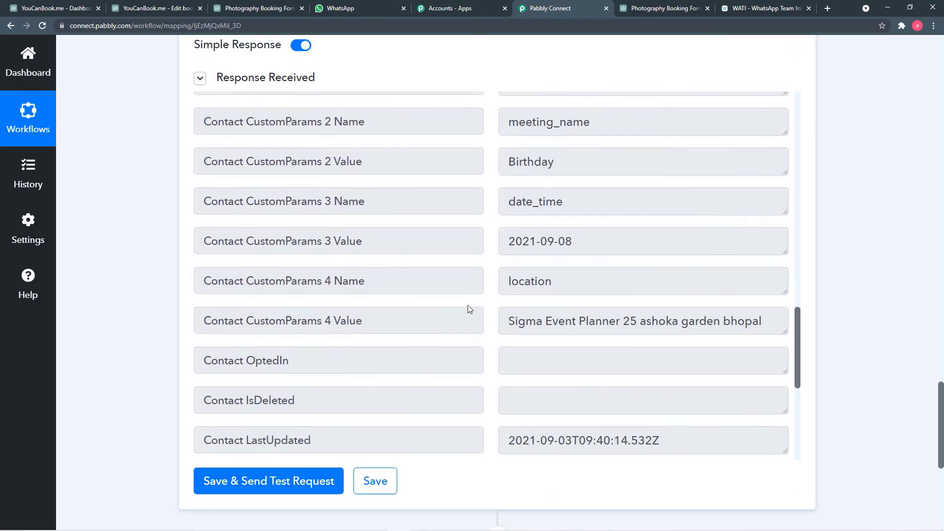
{"action": "scroll", "coordinate": [468, 295], "scroll_direction": "up", "scroll_amount": 20}
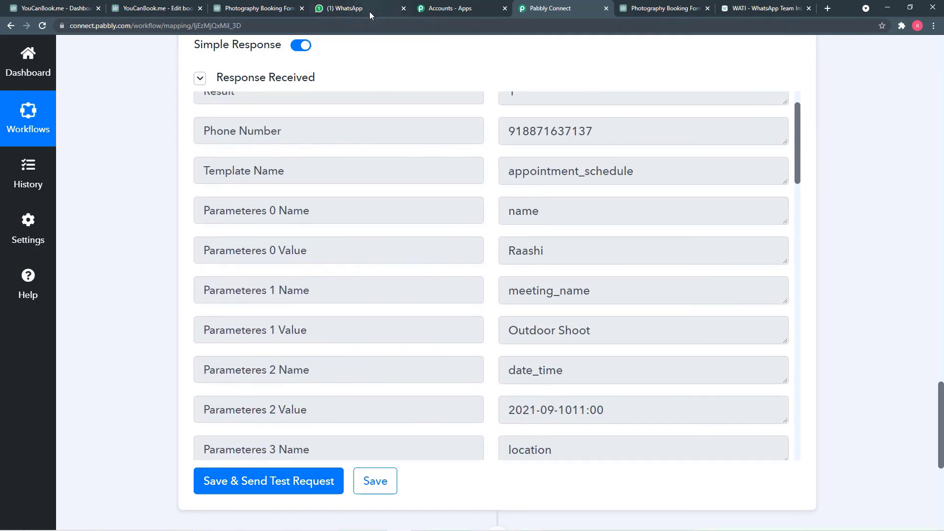
Step: Read the Outdoor Shoot appointment message for 2021-09-10 at 11:00 in the business chat
{"action": "left_click", "coordinate": [358, 11]}
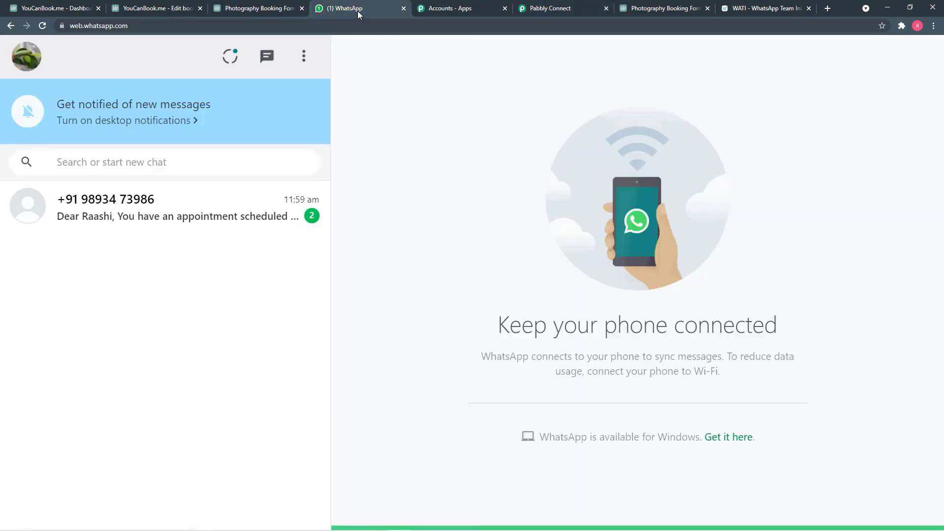
{"action": "left_click", "coordinate": [264, 217]}
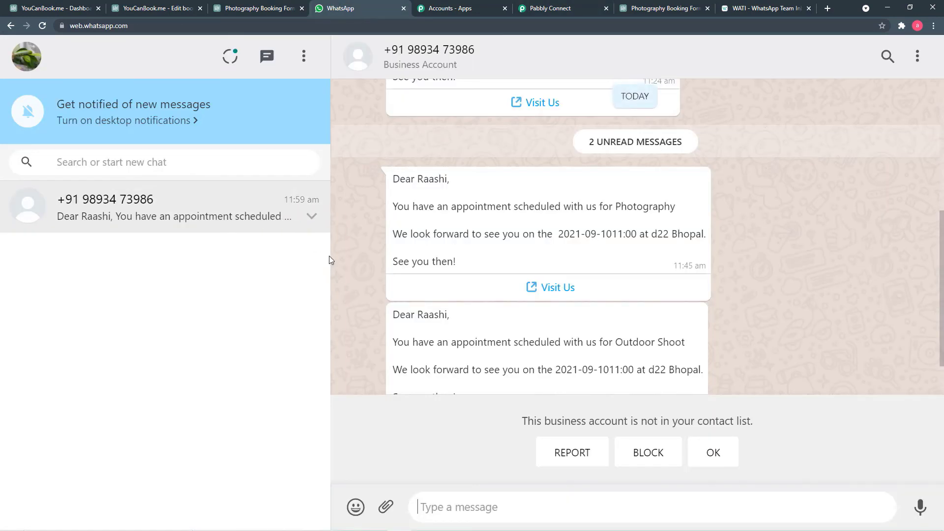
{"action": "scroll", "coordinate": [453, 274], "scroll_direction": "down", "scroll_amount": 1}
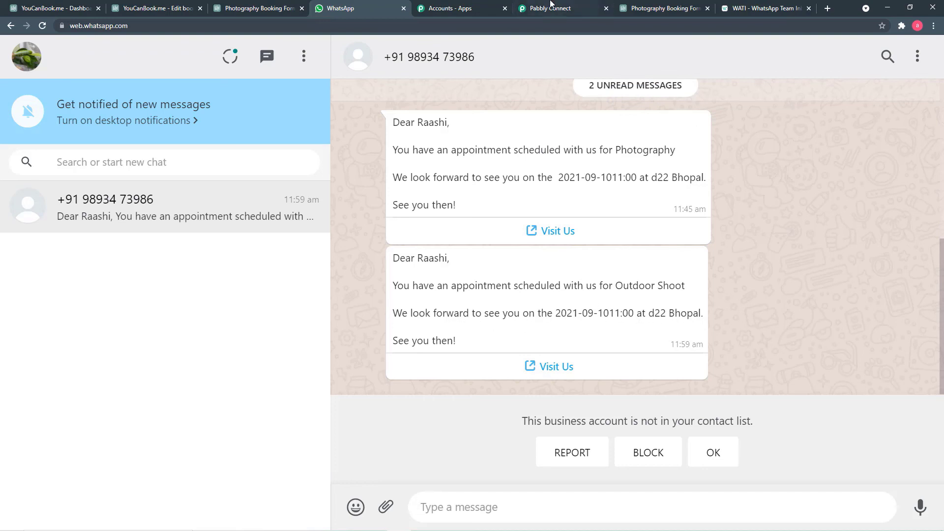
Step: Review the WATI test response fields in the Pabbly Connect workflow
{"action": "left_click", "coordinate": [550, 6]}
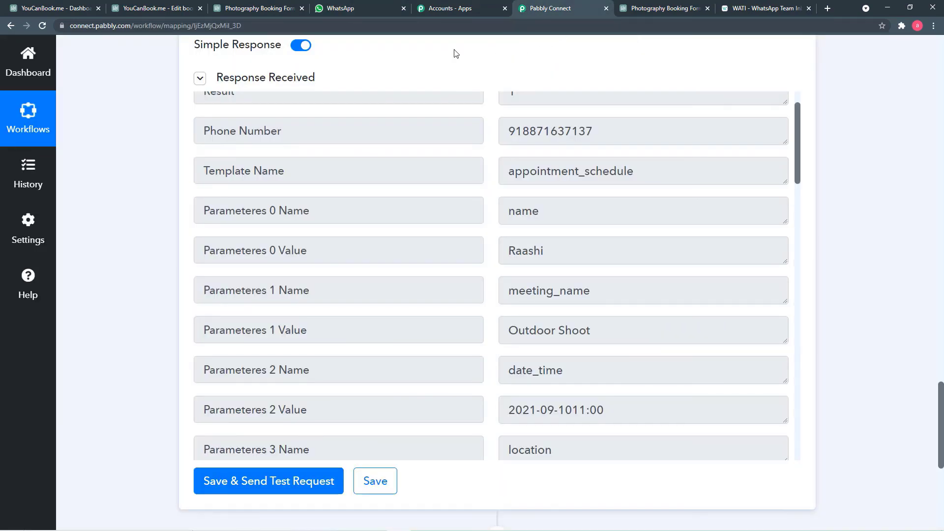
{"action": "scroll", "coordinate": [475, 164], "scroll_direction": "up", "scroll_amount": 1}
{"action": "scroll", "coordinate": [475, 164], "scroll_direction": "down", "scroll_amount": 15}
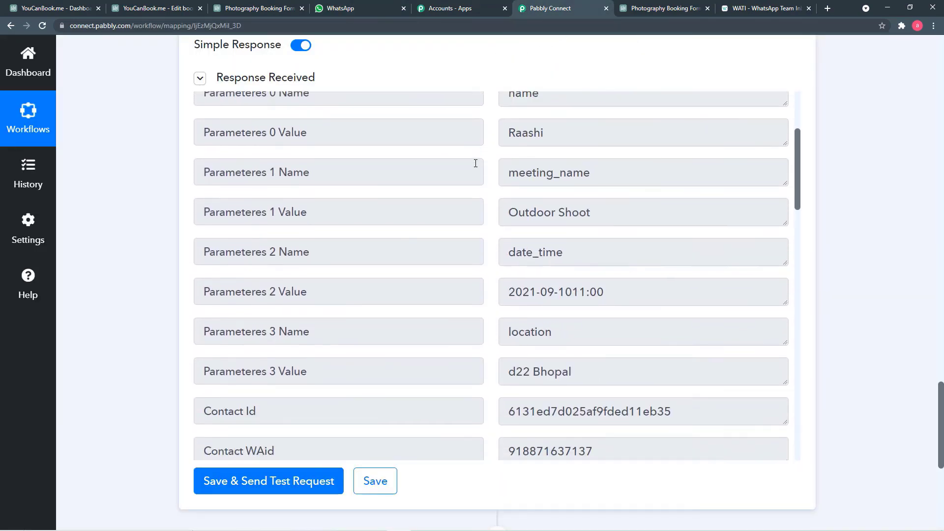
{"action": "scroll", "coordinate": [476, 163], "scroll_direction": "down", "scroll_amount": 5}
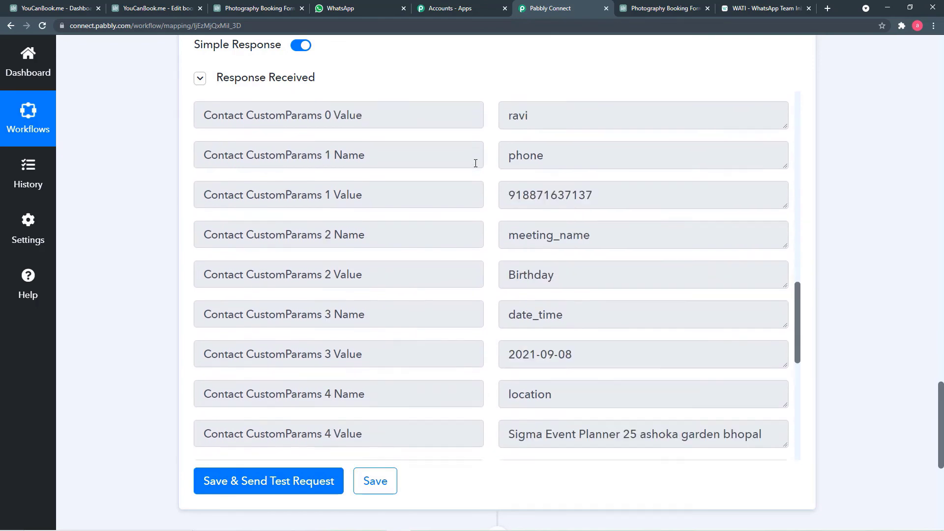
{"action": "scroll", "coordinate": [176, 227], "scroll_direction": "down", "scroll_amount": 3}
{"action": "scroll", "coordinate": [176, 227], "scroll_direction": "up", "scroll_amount": 20}
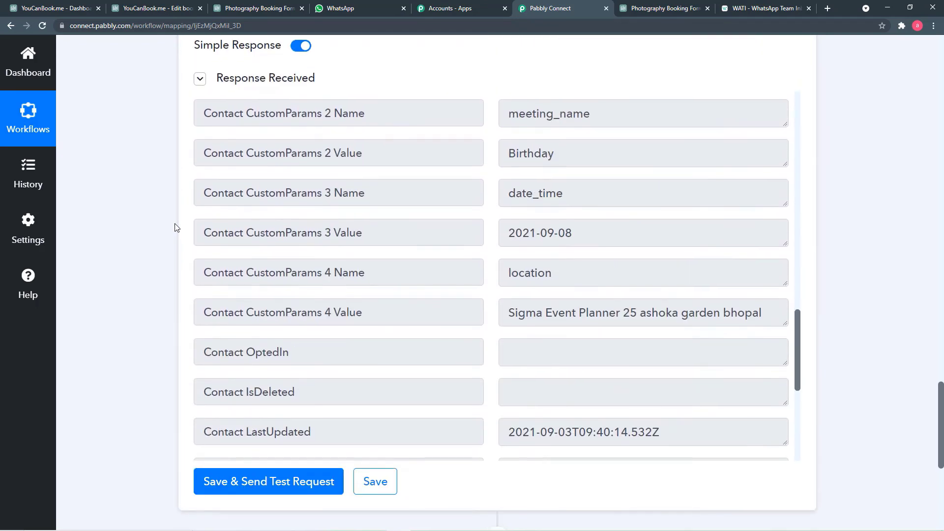
{"action": "scroll", "coordinate": [176, 227], "scroll_direction": "up", "scroll_amount": 20}
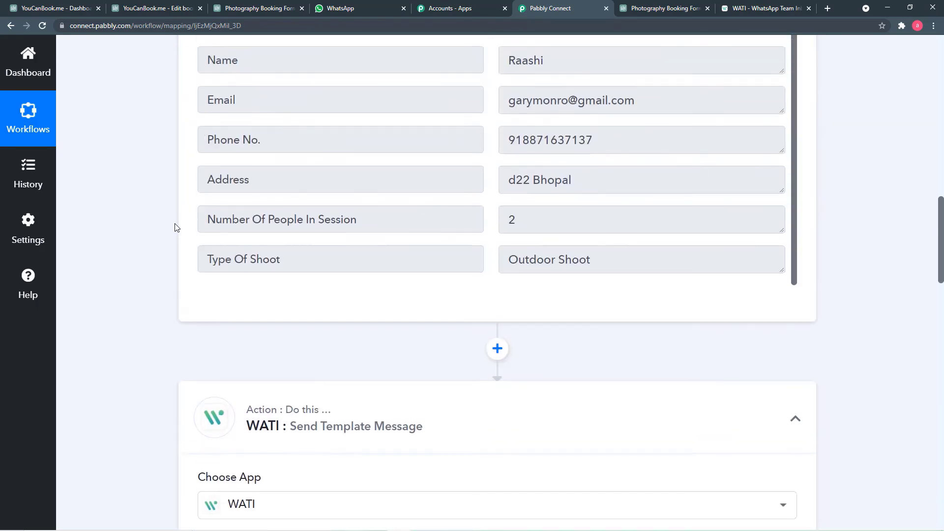
{"action": "scroll", "coordinate": [176, 227], "scroll_direction": "up", "scroll_amount": 3}
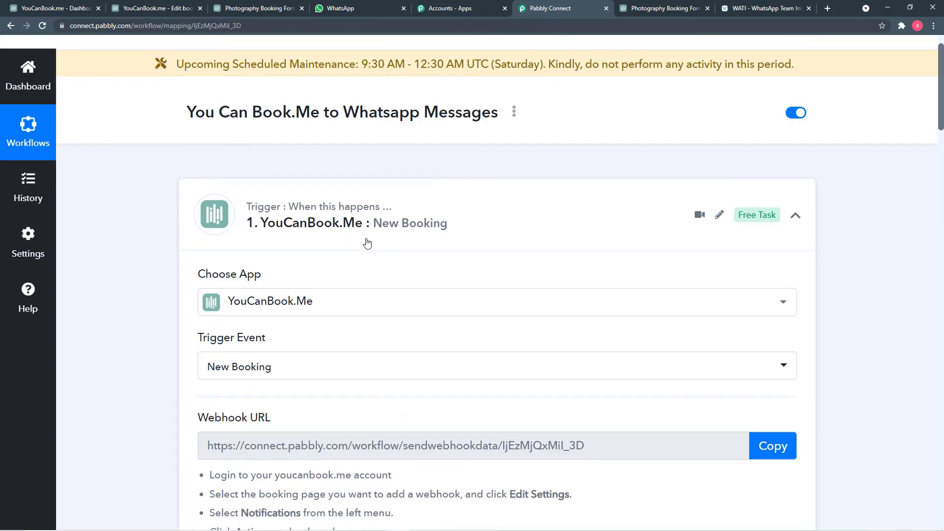
Step: Check the trigger's Webhook URL section and the booking form's Phone No. question (shorthand PHONE)
{"action": "scroll", "coordinate": [180, 244], "scroll_direction": "down", "scroll_amount": 3}
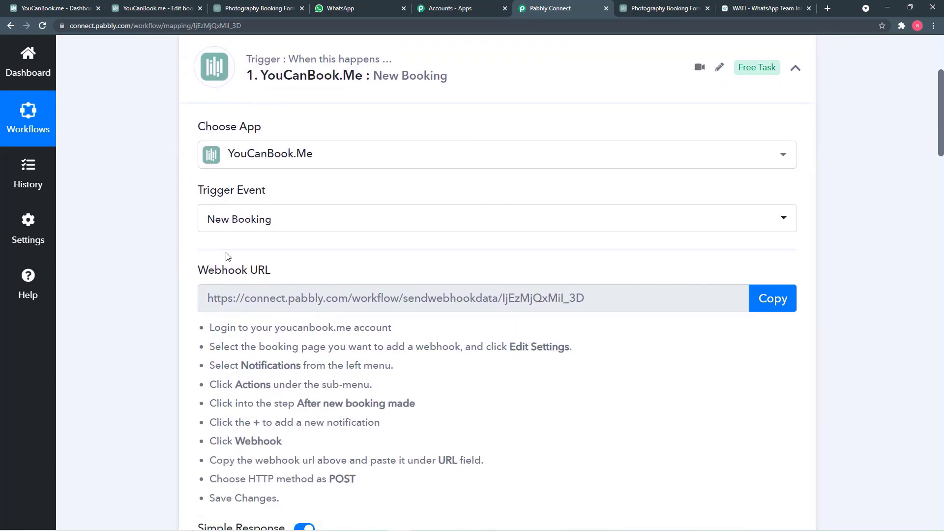
{"action": "scroll", "coordinate": [180, 273], "scroll_direction": "down", "scroll_amount": 1}
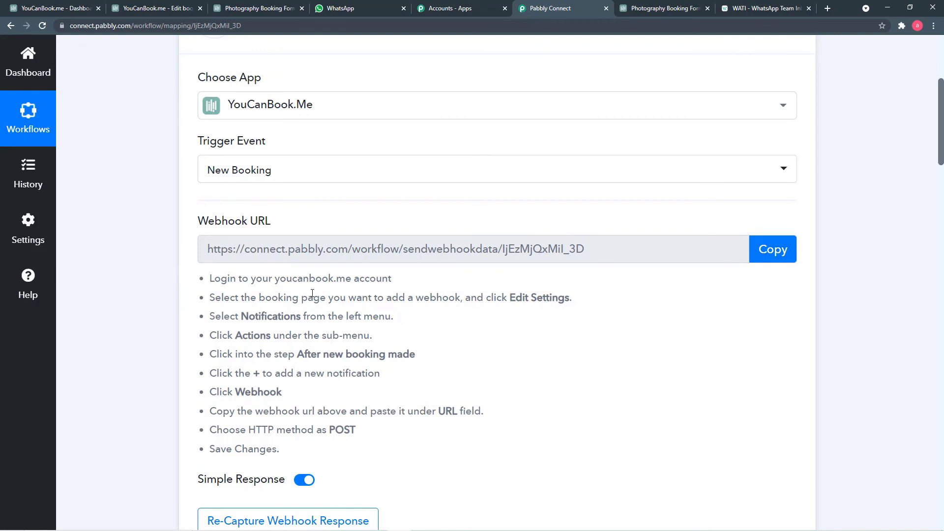
{"action": "scroll", "coordinate": [260, 279], "scroll_direction": "down", "scroll_amount": 1}
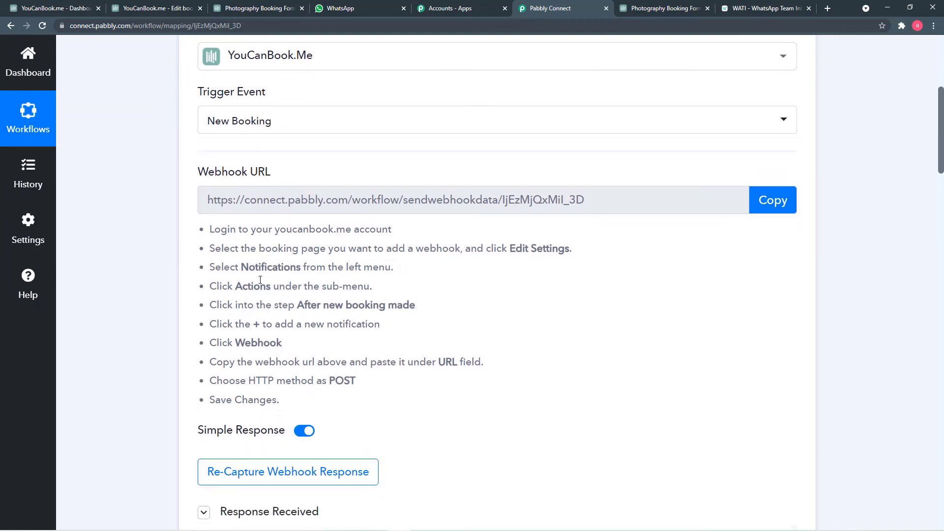
{"action": "left_click", "coordinate": [141, 10]}
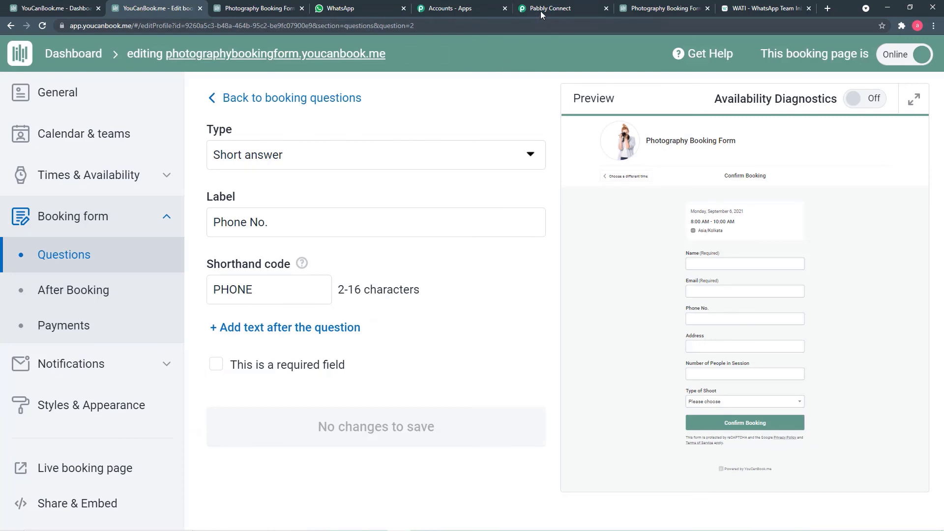
{"action": "left_click", "coordinate": [541, 11]}
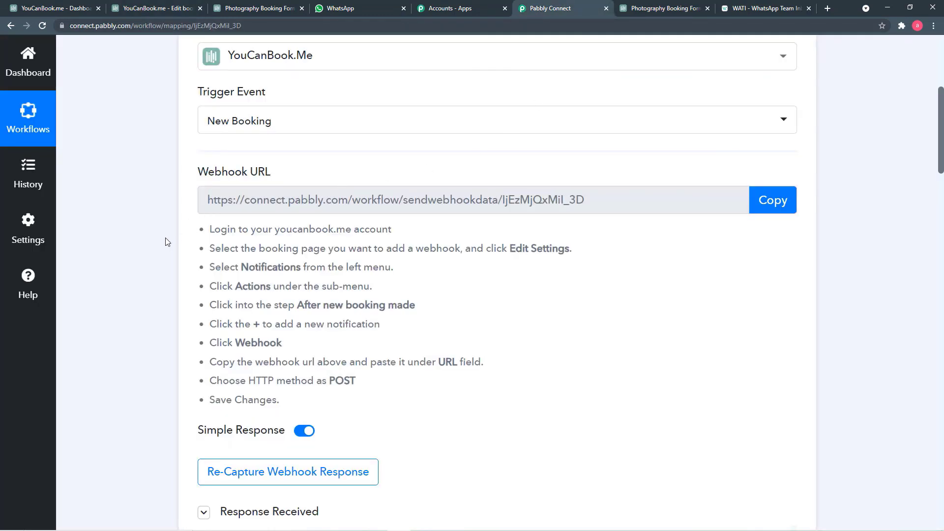
Step: Review the WATI Send Template Message action fields
{"action": "scroll", "coordinate": [166, 241], "scroll_direction": "up", "scroll_amount": 2}
{"action": "scroll", "coordinate": [165, 242], "scroll_direction": "down", "scroll_amount": 7}
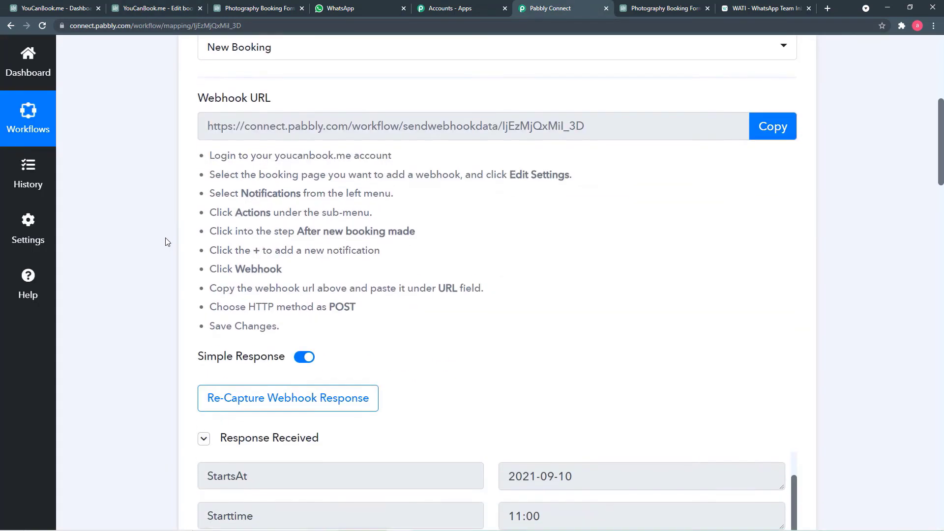
{"action": "scroll", "coordinate": [165, 241], "scroll_direction": "down", "scroll_amount": 7}
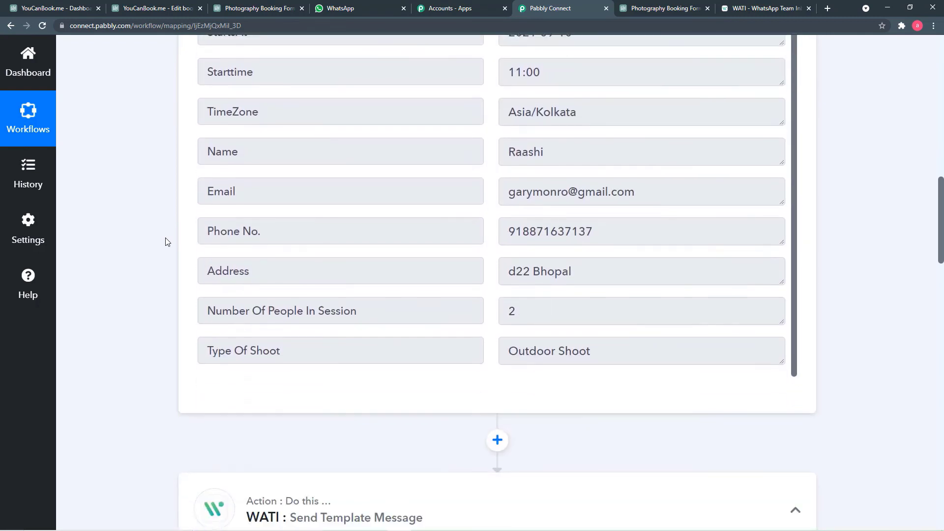
{"action": "scroll", "coordinate": [165, 242], "scroll_direction": "down", "scroll_amount": 7}
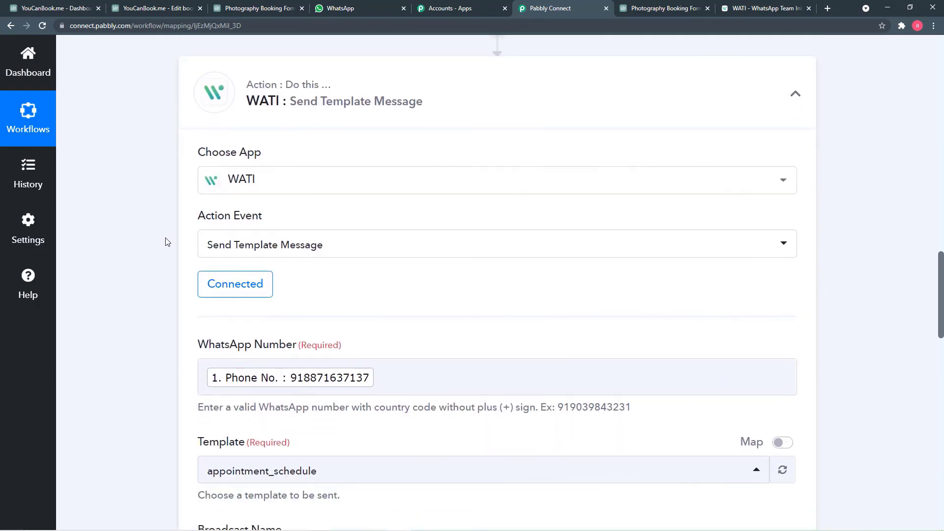
{"action": "mouse_move", "coordinate": [265, 200]}
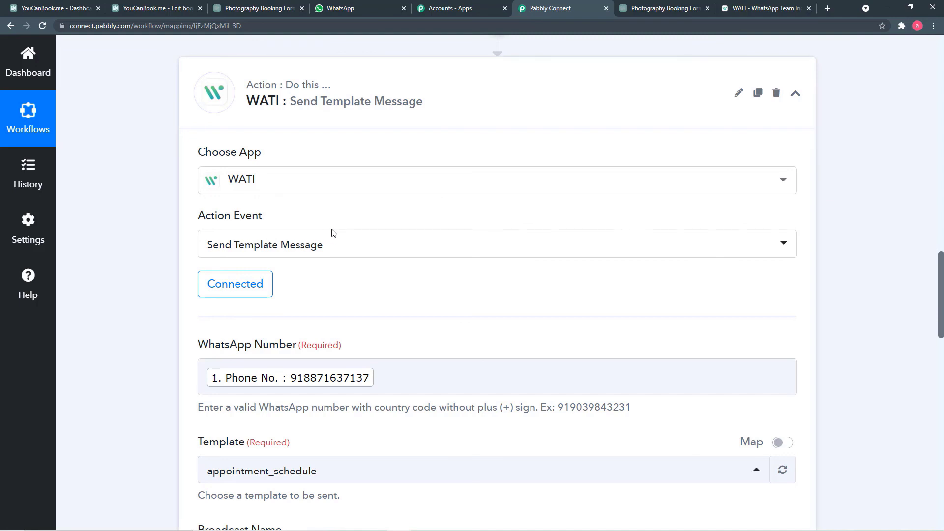
{"action": "scroll", "coordinate": [333, 233], "scroll_direction": "down", "scroll_amount": 1}
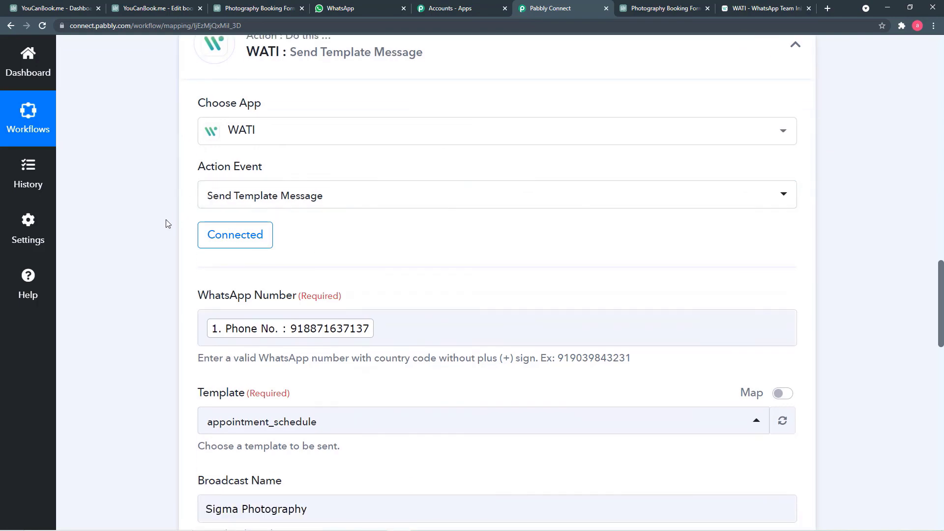
{"action": "scroll", "coordinate": [166, 223], "scroll_direction": "down", "scroll_amount": 4}
{"action": "scroll", "coordinate": [169, 222], "scroll_direction": "down", "scroll_amount": 1}
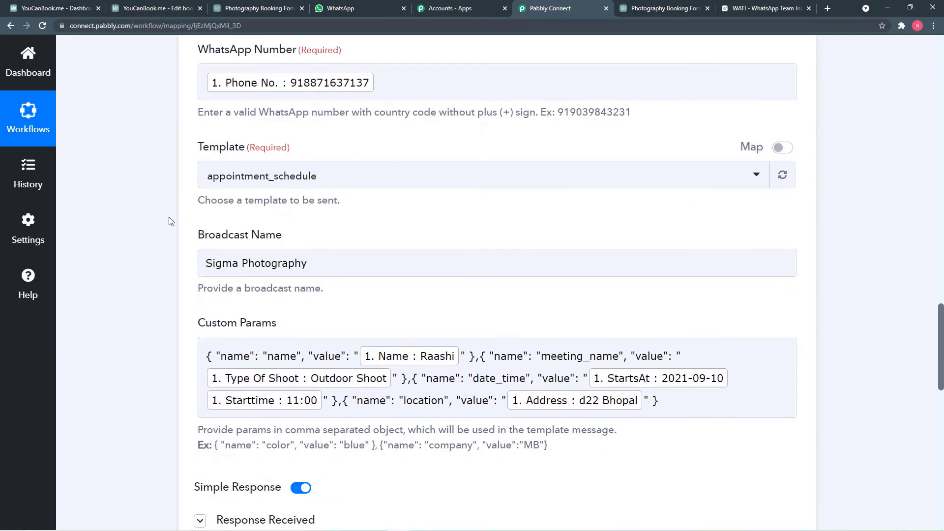
{"action": "scroll", "coordinate": [321, 220], "scroll_direction": "down", "scroll_amount": 1}
Step: Check the Broadcast Name field and save the WATI action step
{"action": "left_click", "coordinate": [308, 220]}
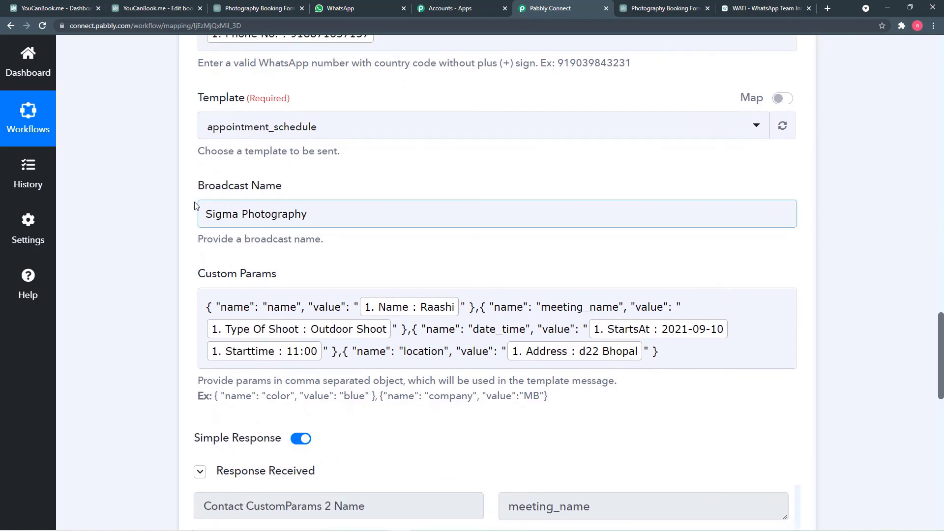
{"action": "left_click", "coordinate": [175, 217]}
{"action": "scroll", "coordinate": [176, 217], "scroll_direction": "down", "scroll_amount": 2}
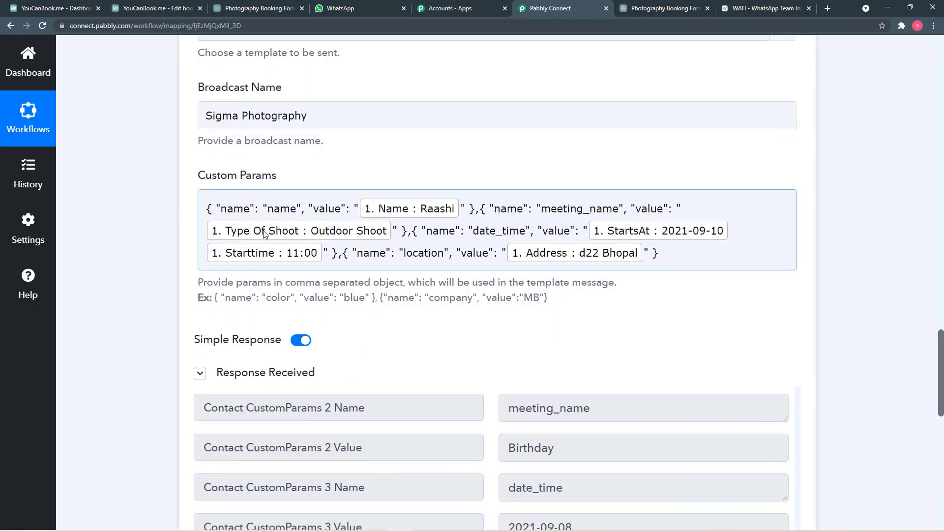
{"action": "scroll", "coordinate": [506, 308], "scroll_direction": "down", "scroll_amount": 8}
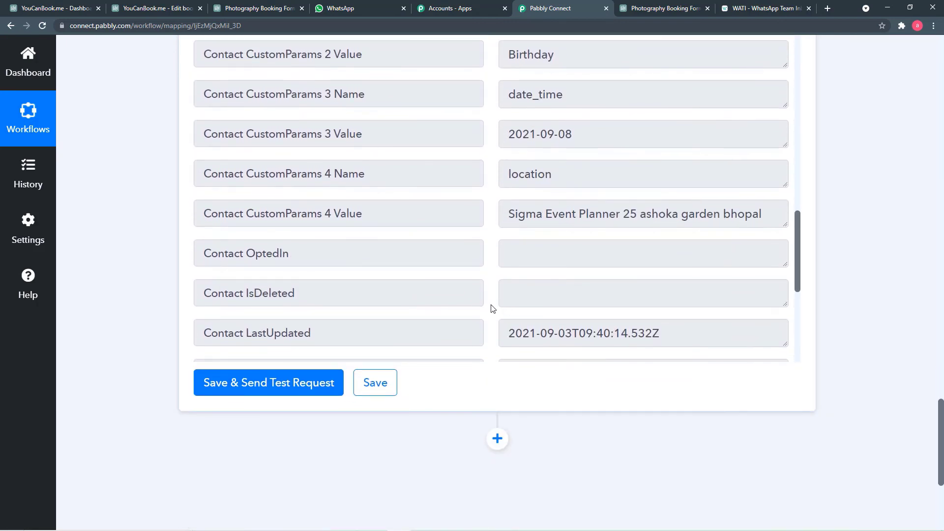
{"action": "left_click", "coordinate": [390, 388]}
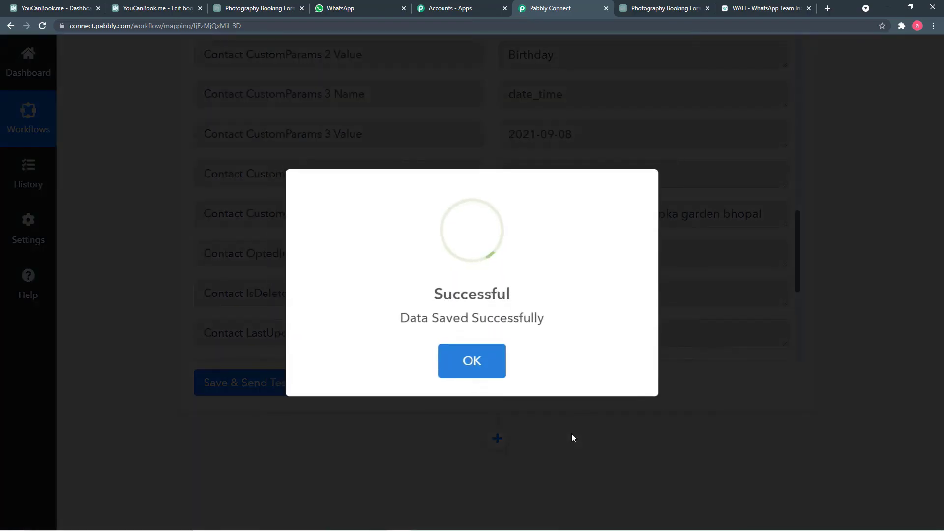